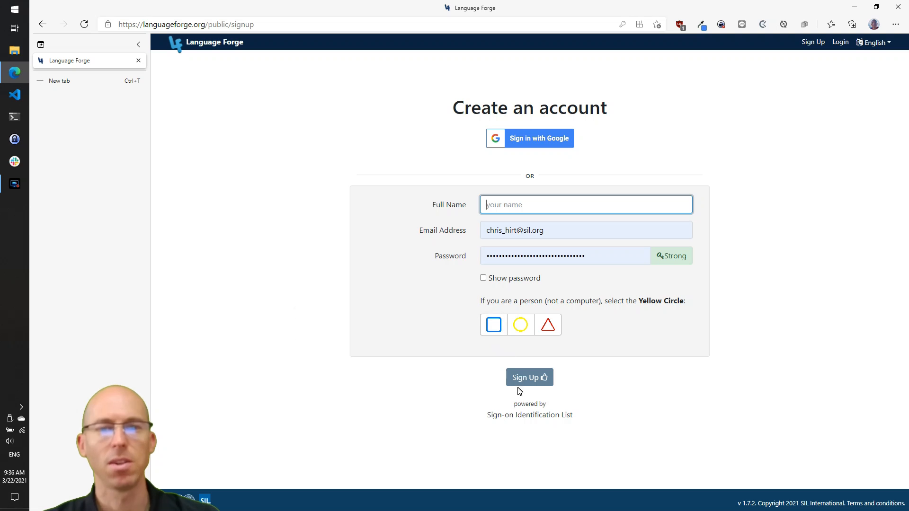
Sign up for a Language Forge account using an existing Google account and confirm the prefilled profile details
click(541, 141)
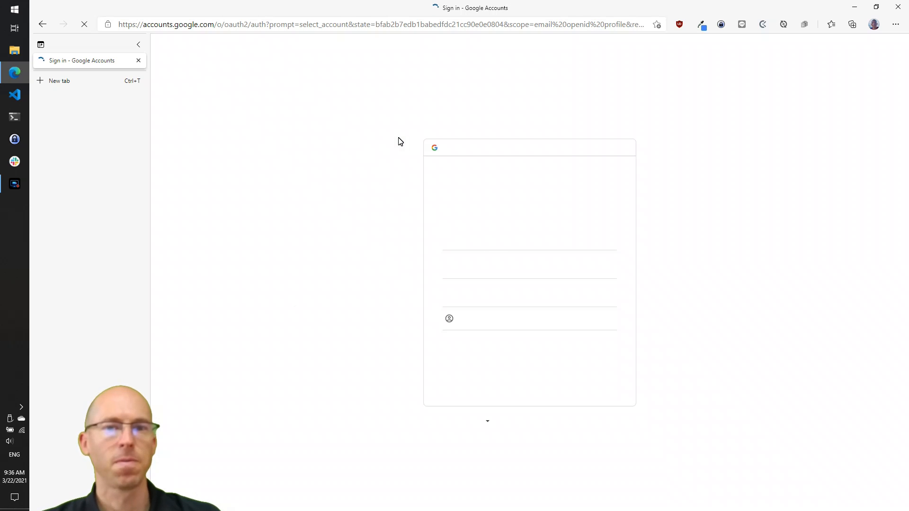
click(529, 269)
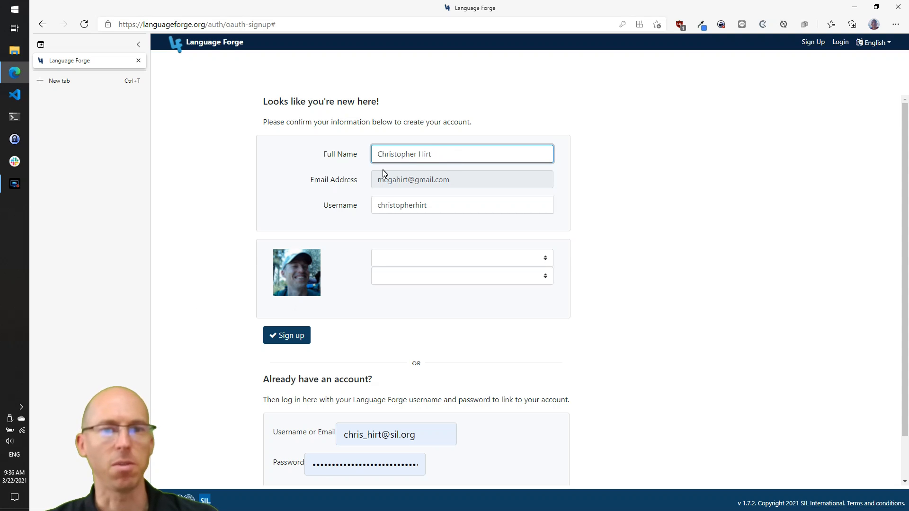
click(287, 337)
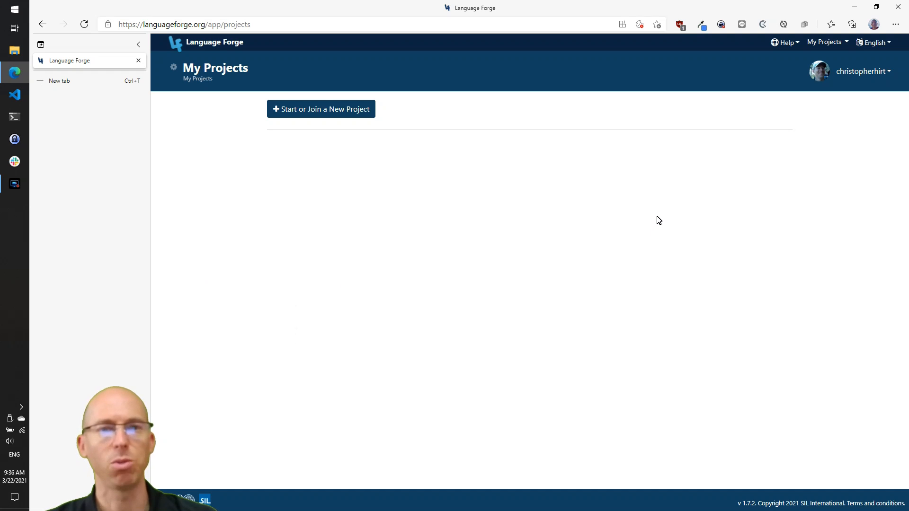
Start a new non-send/receive dictionary project named test-555
click(335, 114)
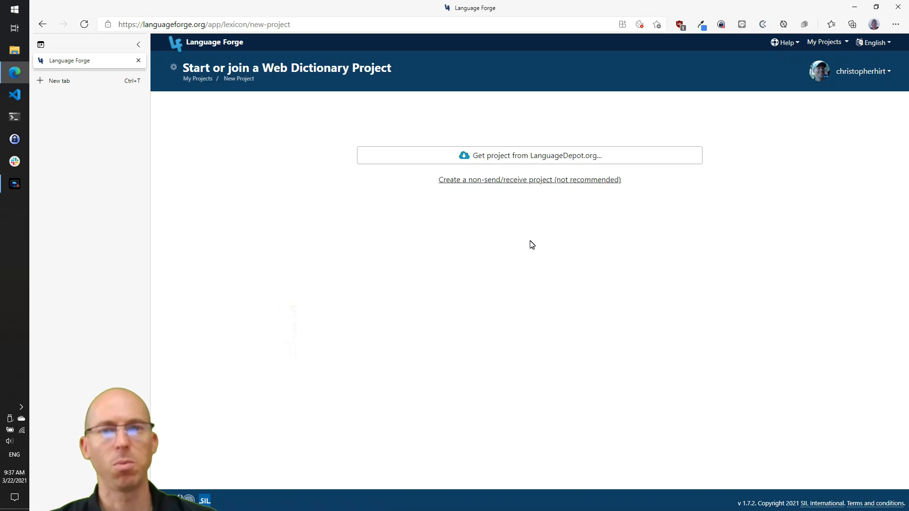
click(539, 181)
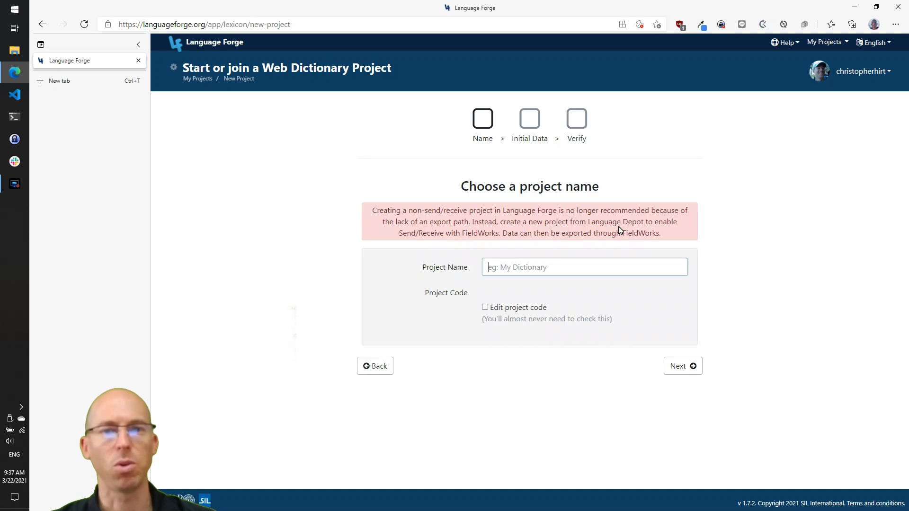
text(test-555)
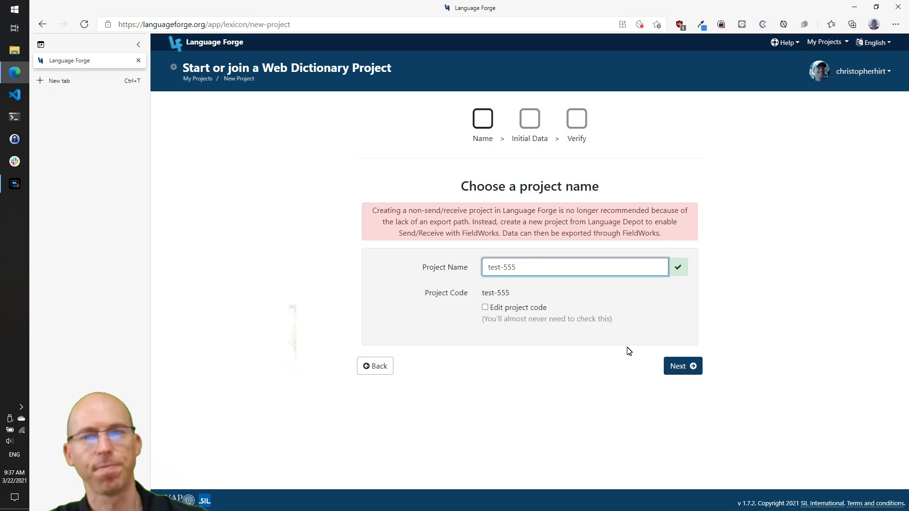
click(688, 375)
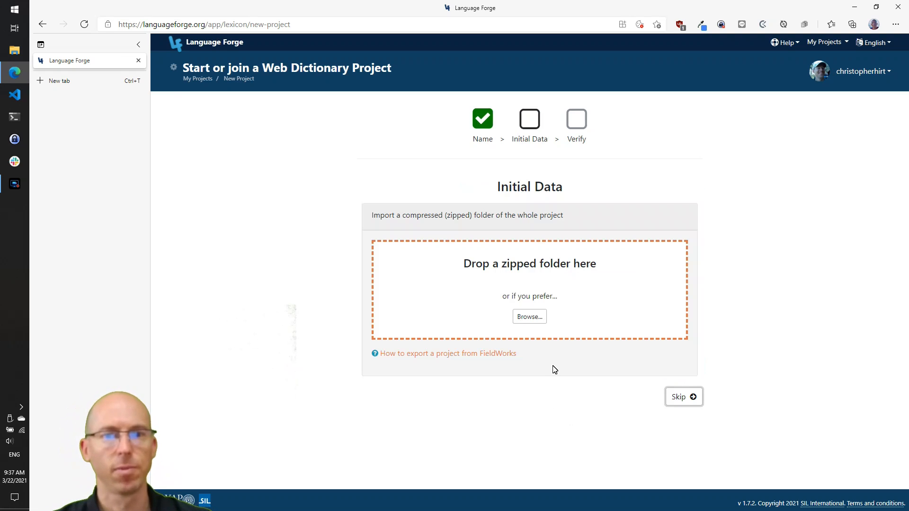
Import TestLangProj.7z as the project's initial data, review the non-critical import errors and open the dictionary
click(530, 316)
click(551, 439)
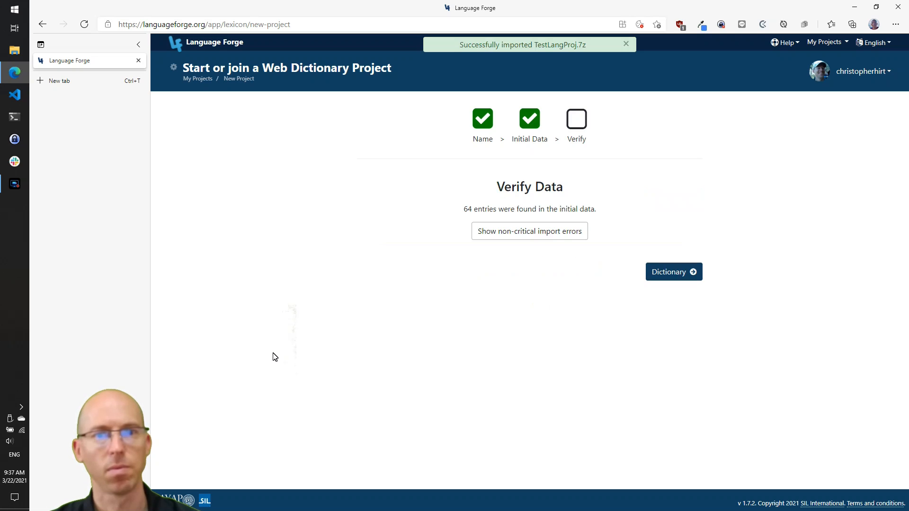
click(519, 233)
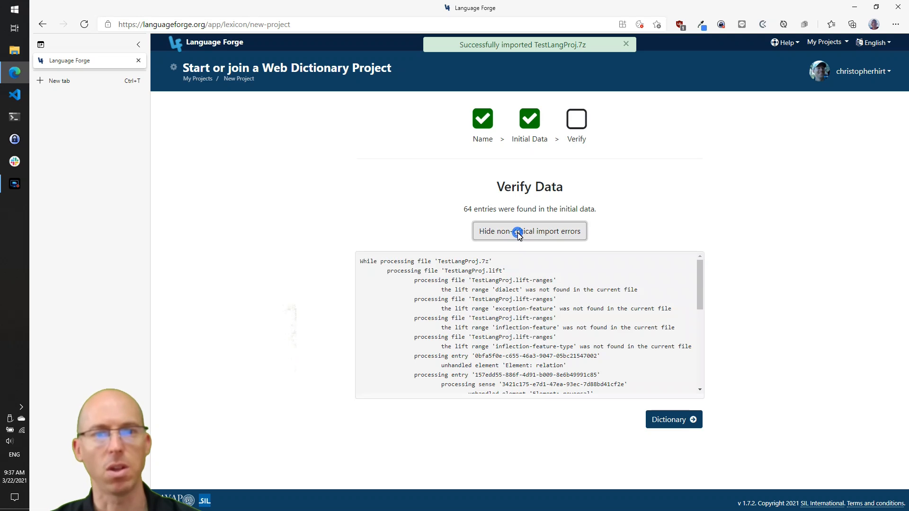
drag(699, 281, 695, 383)
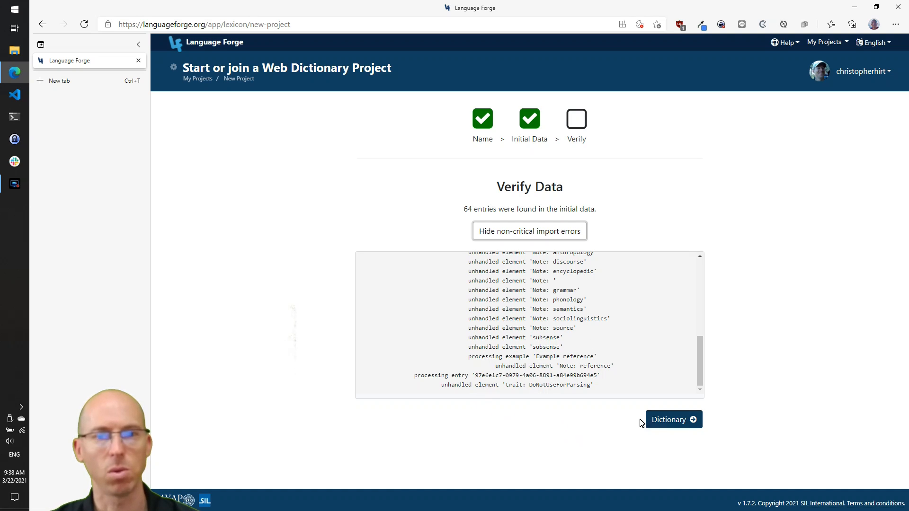
click(682, 422)
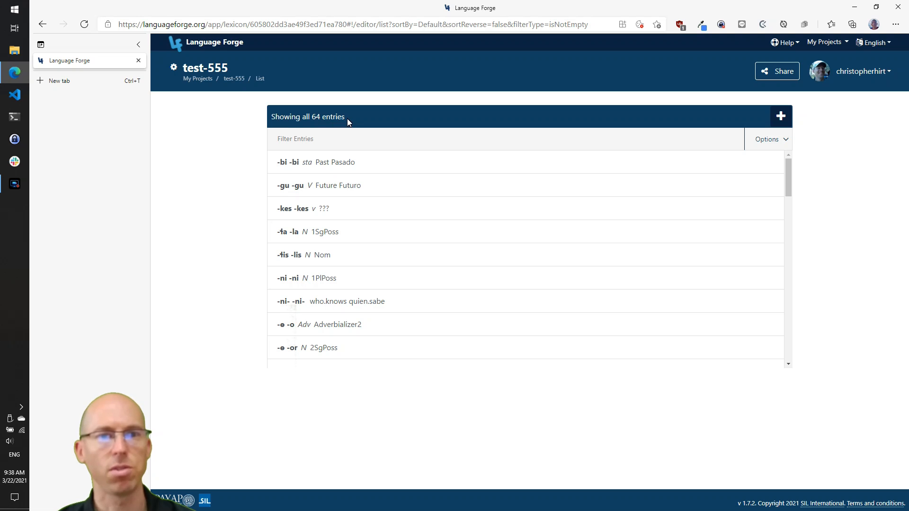
Add a new blank entry to the test-555 dictionary
drag(789, 179, 790, 325)
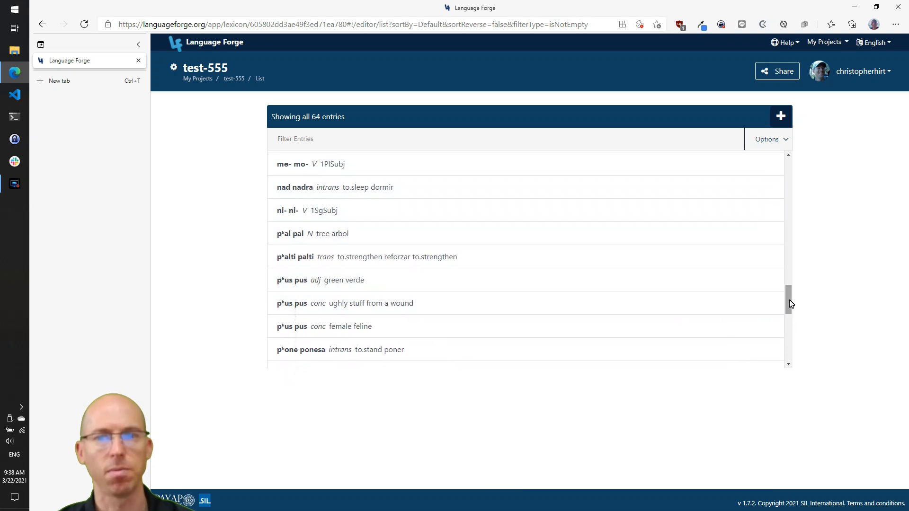
drag(791, 304, 786, 343)
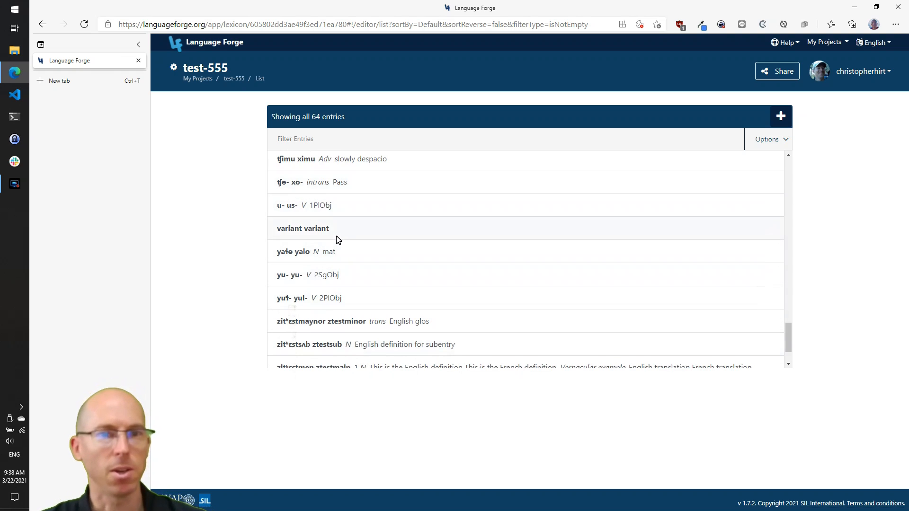
scroll(416, 315, down, 2)
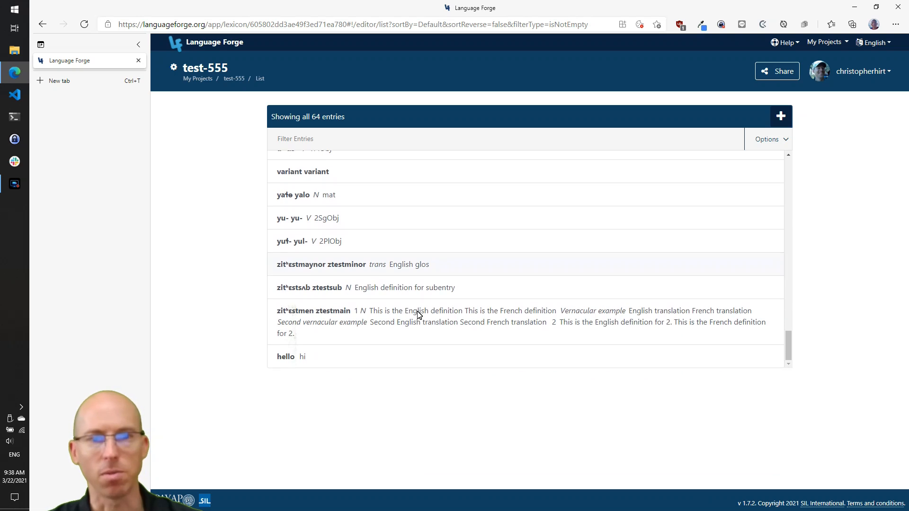
scroll(478, 299, up, 5)
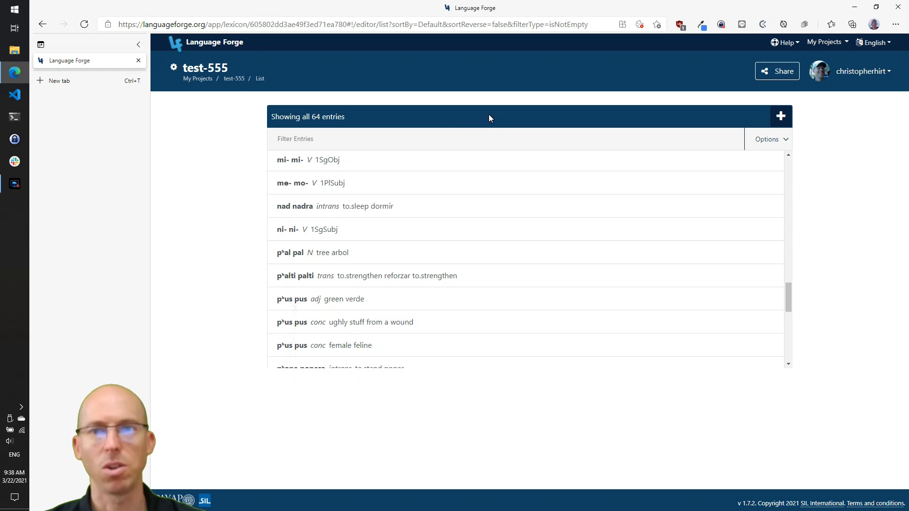
click(782, 121)
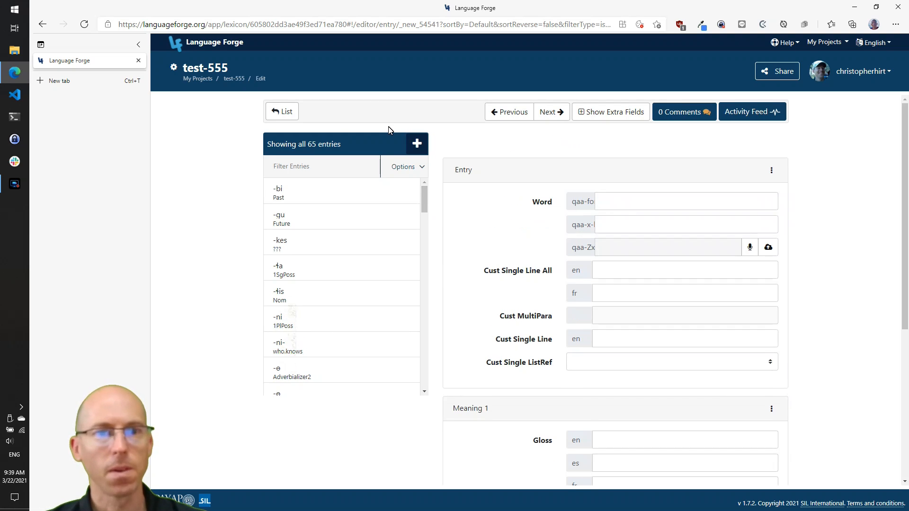
Filter the dictionary entries by the text "ch" and clear the filter again
click(317, 167)
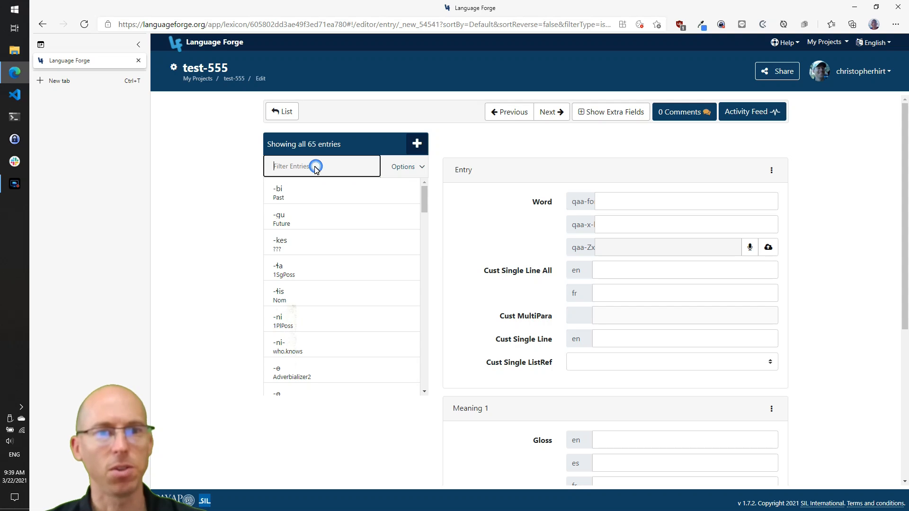
text(ch)
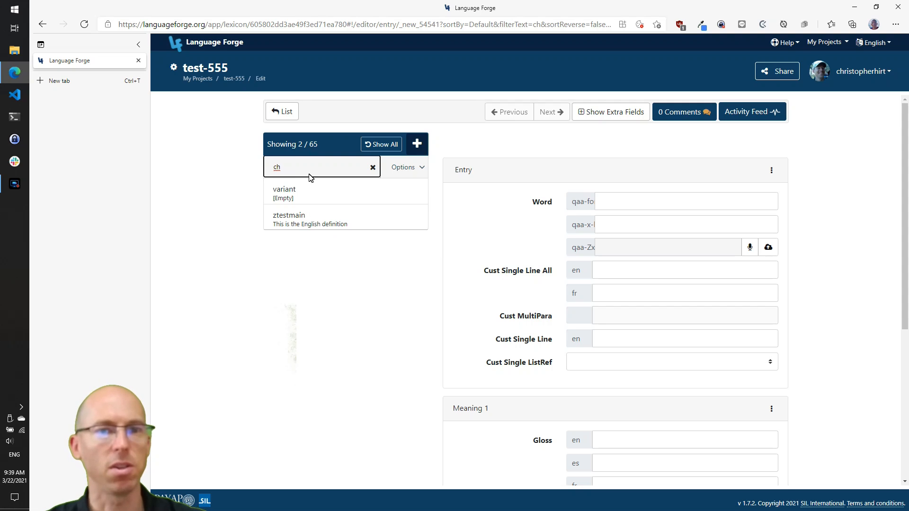
click(373, 169)
Filter the entry list to entries that have Comments, and switch the filter to Example Sentences
click(411, 173)
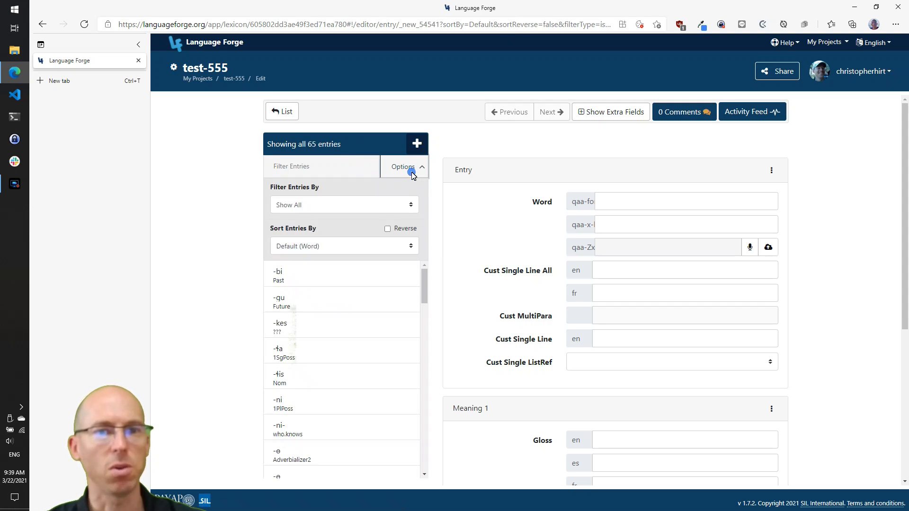
click(319, 212)
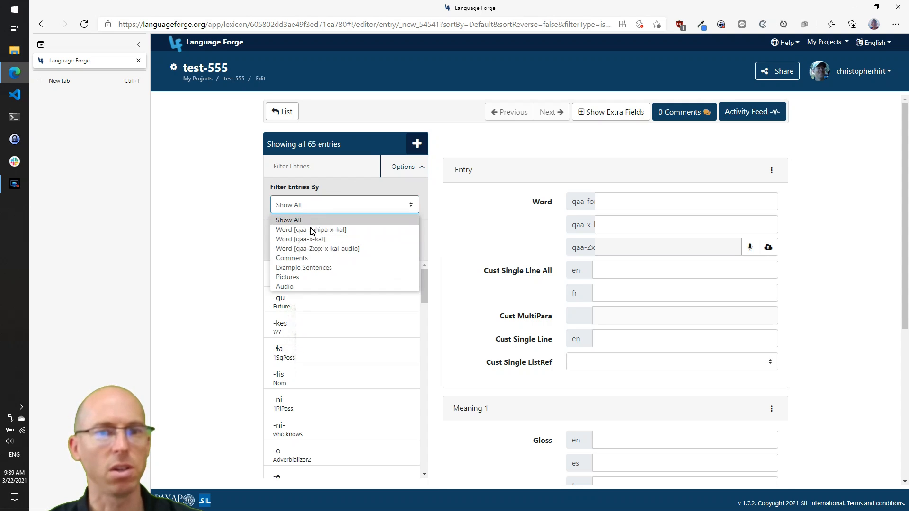
click(303, 260)
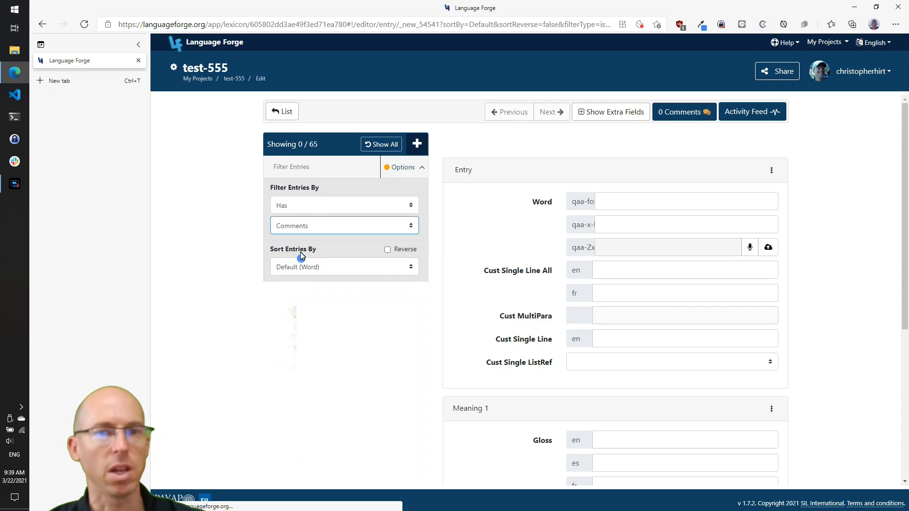
click(318, 229)
click(295, 286)
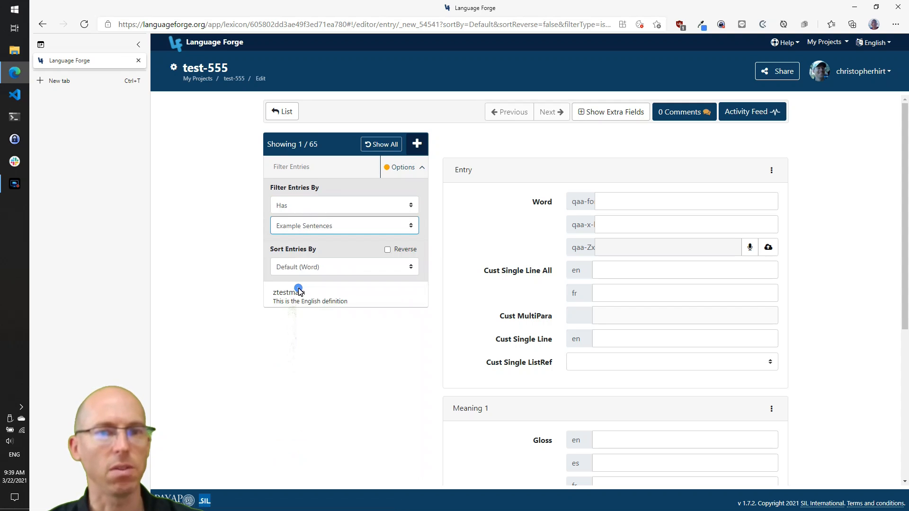
Filter the entry list to entries that have Pictures and open the "ken" entry
click(305, 231)
click(292, 298)
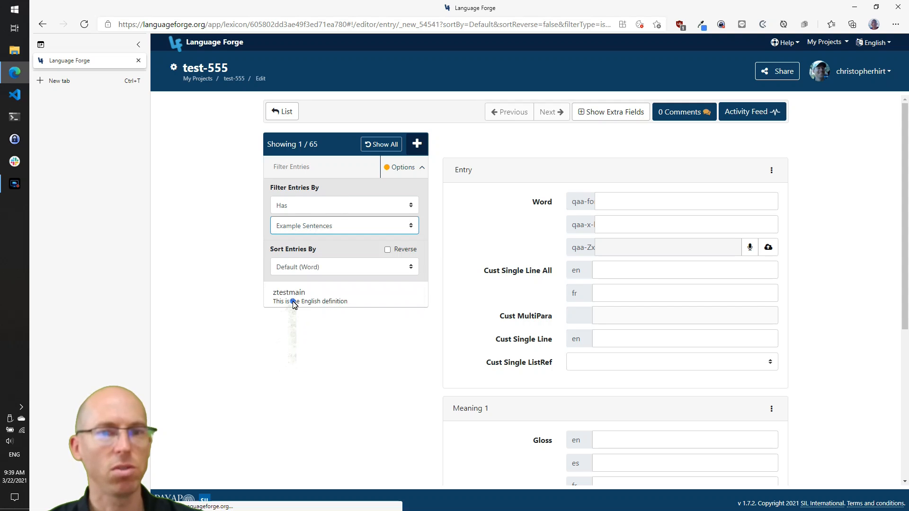
click(322, 298)
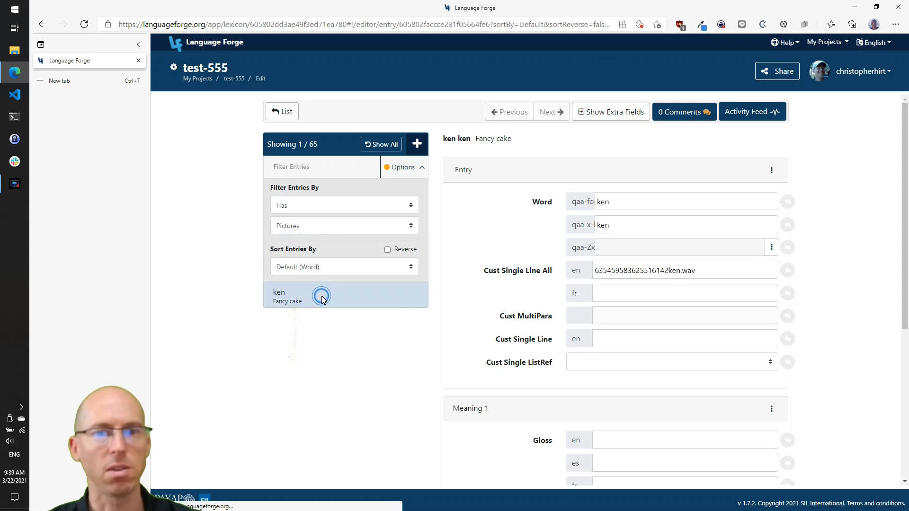
mouse_move(907, 159)
mouse_down()
mouse_move(907, 274)
mouse_move(895, 158)
mouse_up()
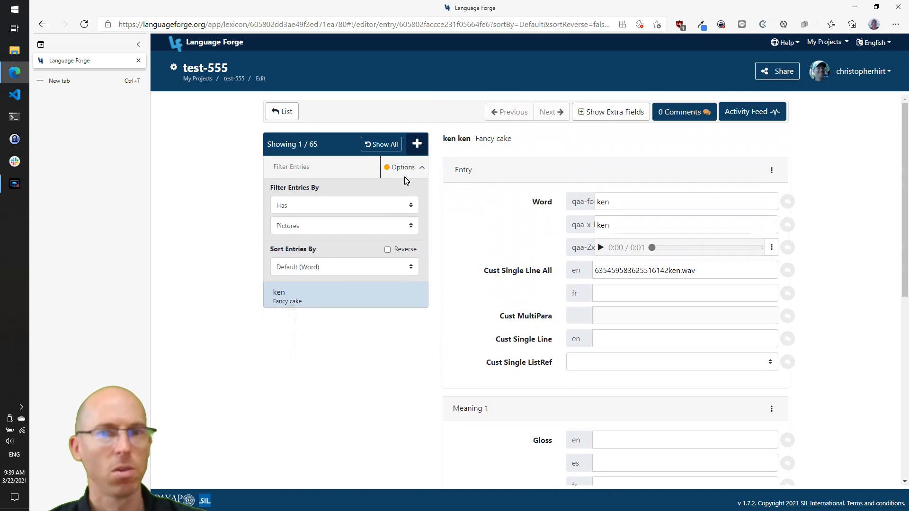
Remove the filter to list all entries again and review the fields and picture of the "ken" entry
click(405, 170)
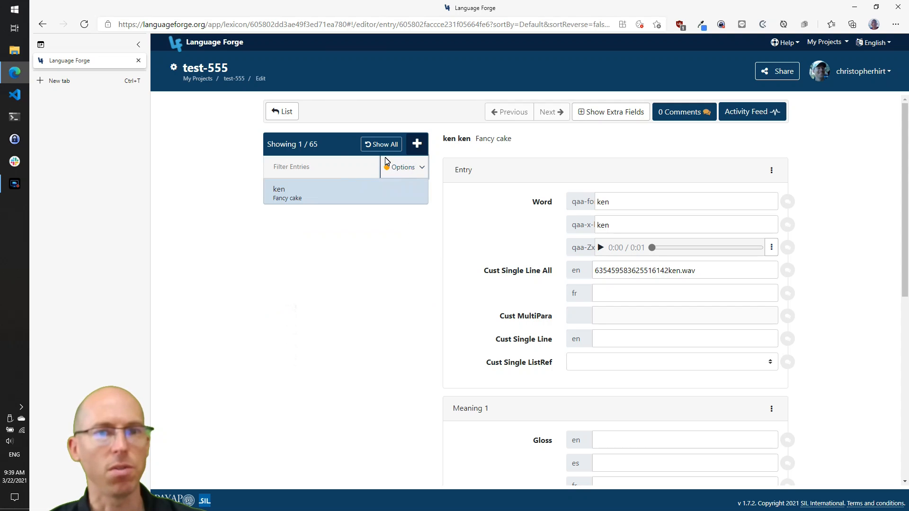
click(376, 146)
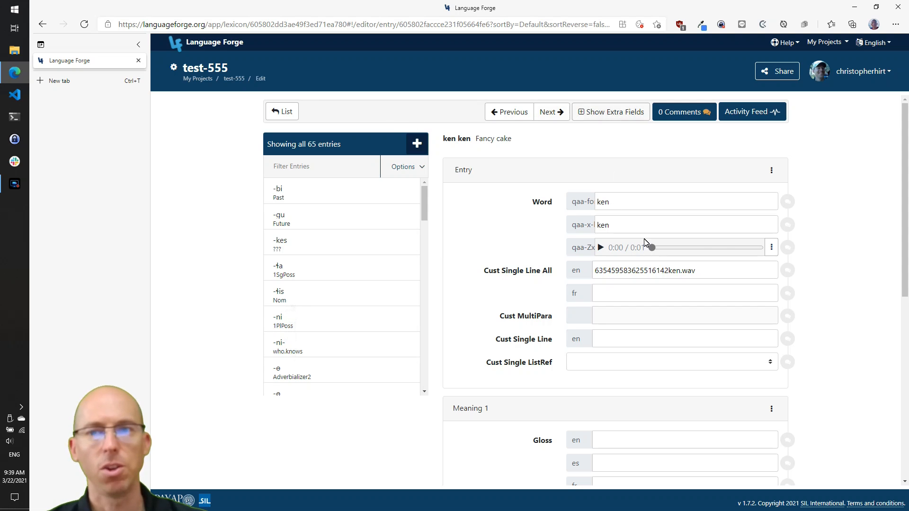
scroll(810, 248, down, 5)
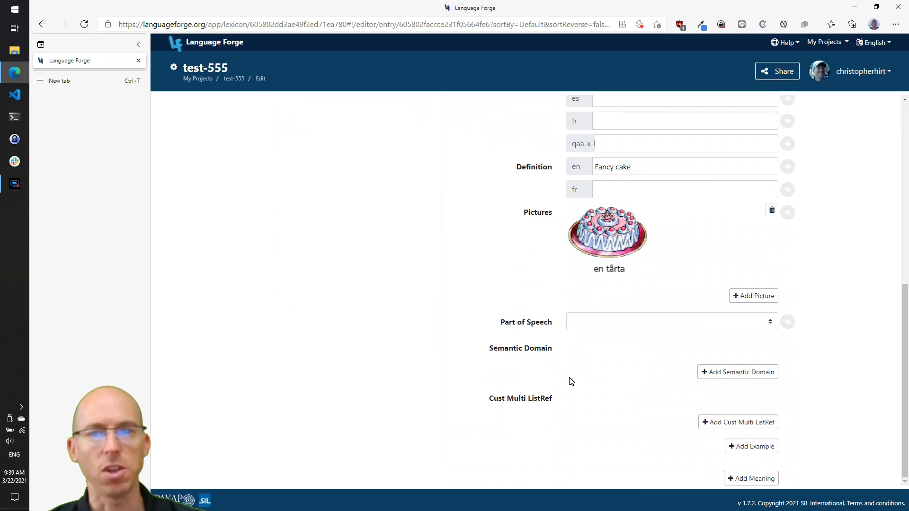
scroll(522, 268, up, 4)
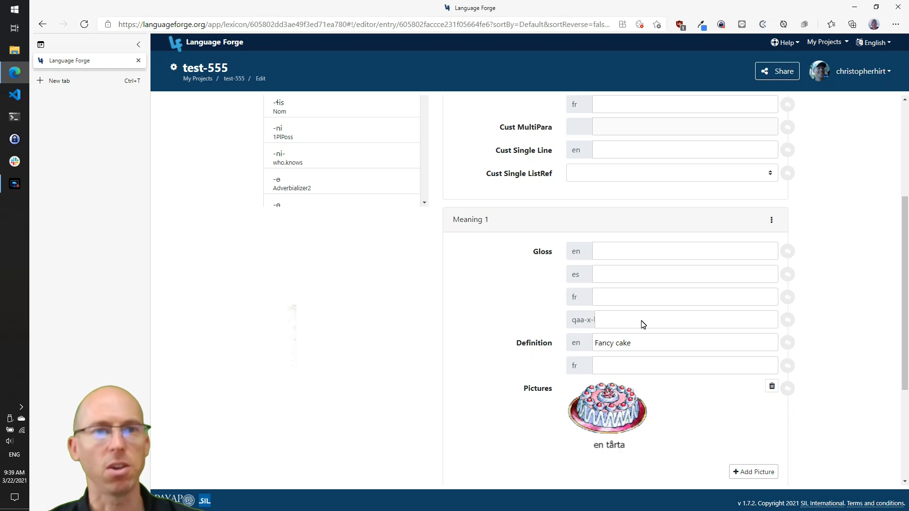
click(174, 68)
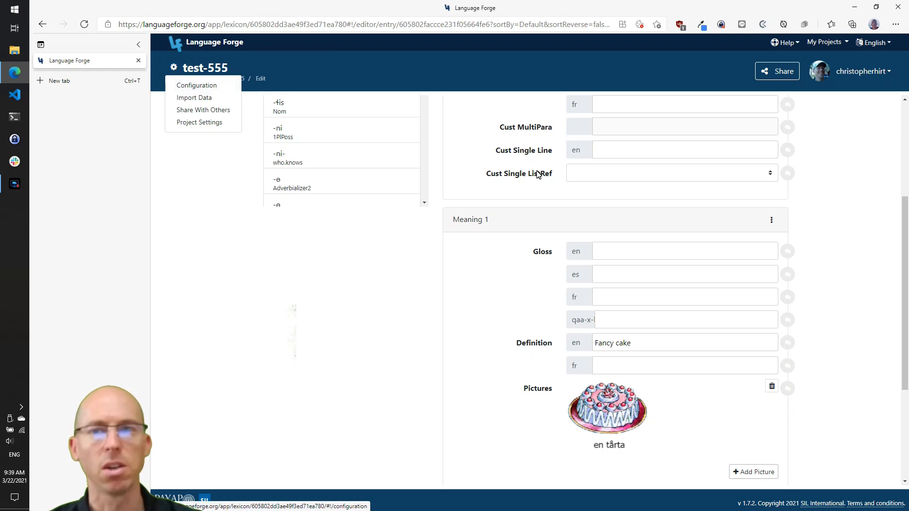
click(842, 208)
scroll(855, 247, up, 4)
scroll(855, 248, up, 1)
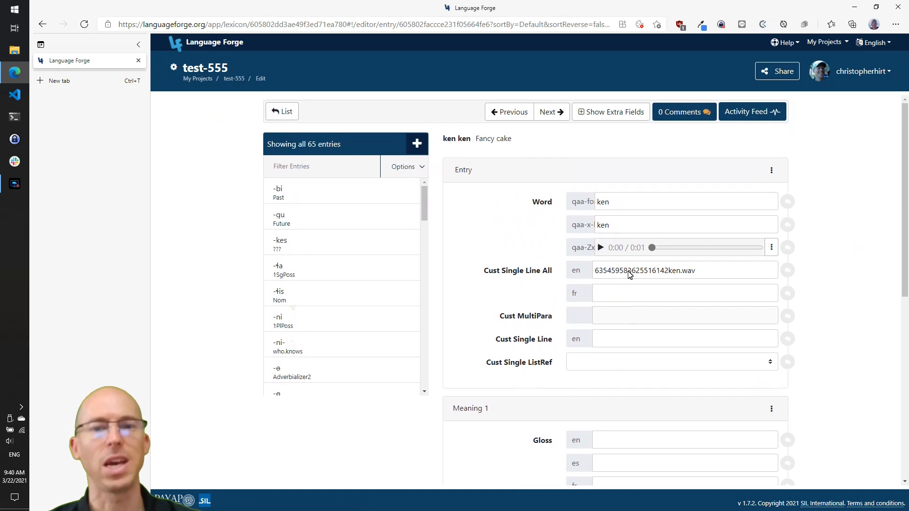
Show the extra fields of the "ken" entry, look through them all and hide them again
click(606, 113)
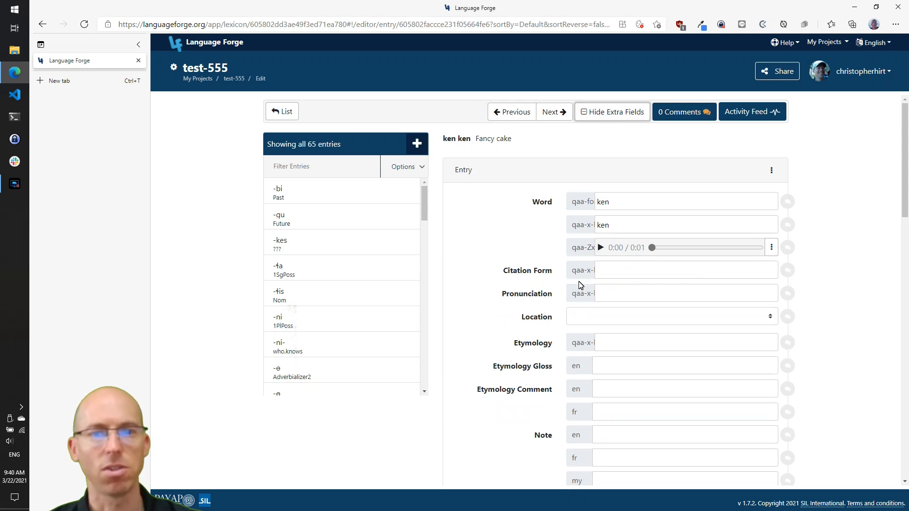
drag(906, 159, 908, 438)
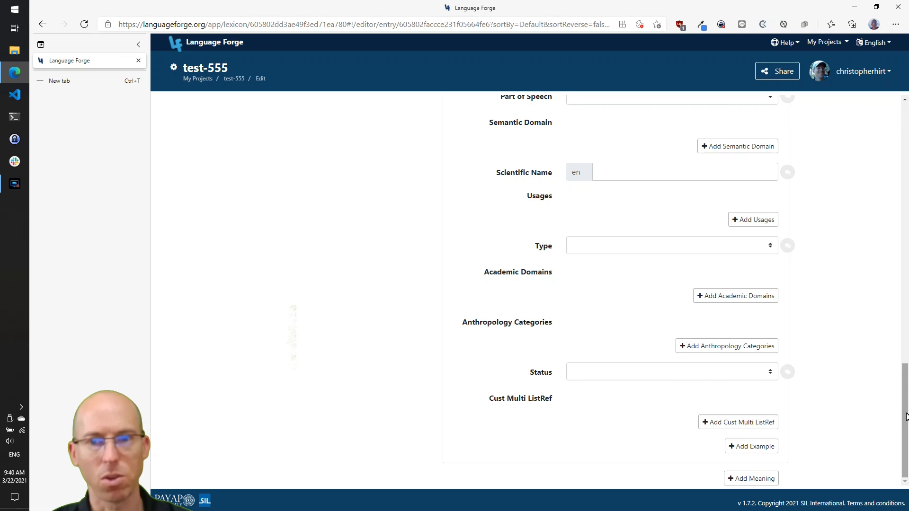
drag(903, 413, 902, 134)
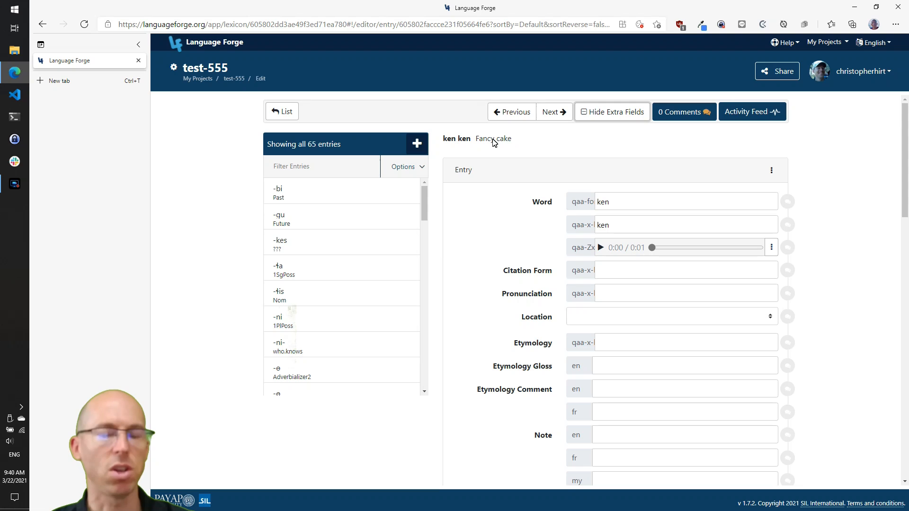
click(610, 117)
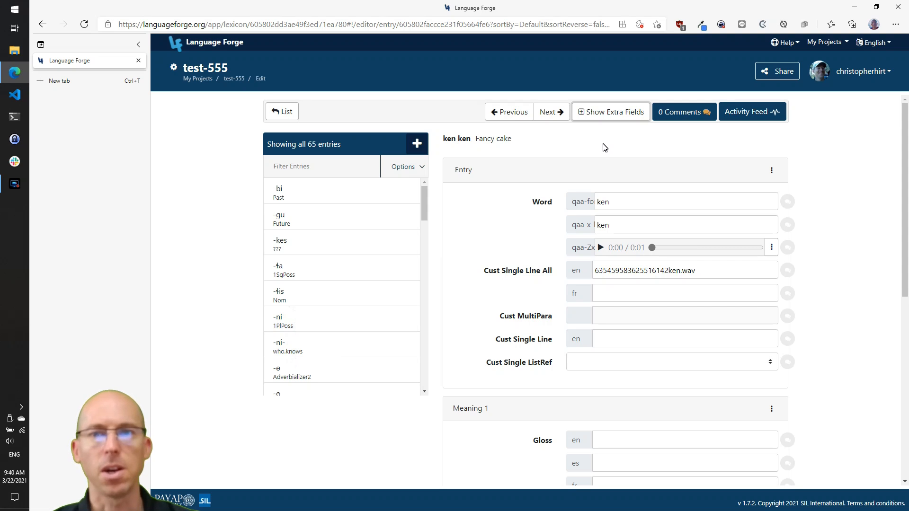
Open the activity feed of the "ken" entry and set the English gloss of Meaning 1 to "cake"
click(749, 112)
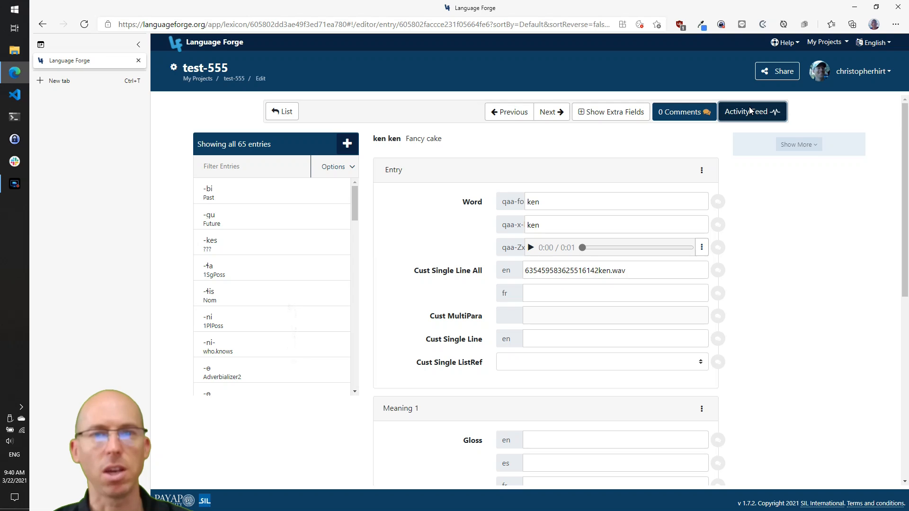
click(808, 146)
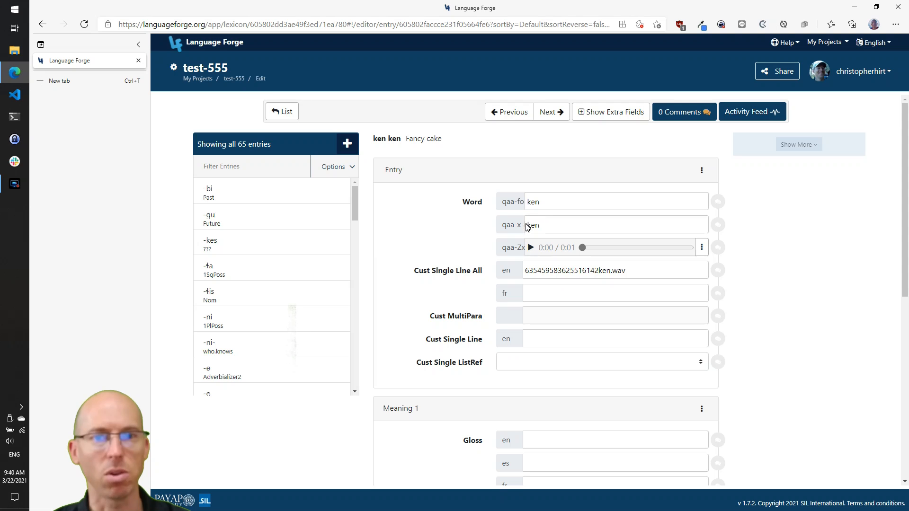
scroll(399, 345, down, 3)
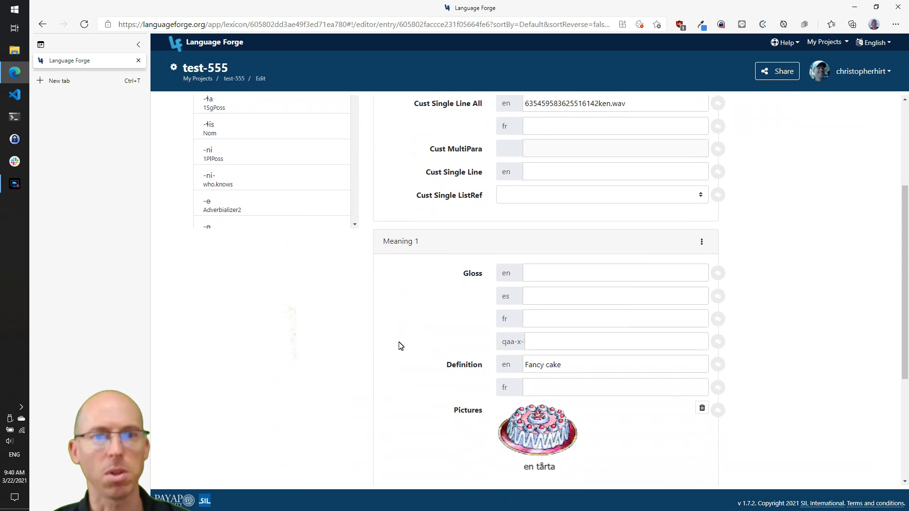
scroll(577, 277, up, 2)
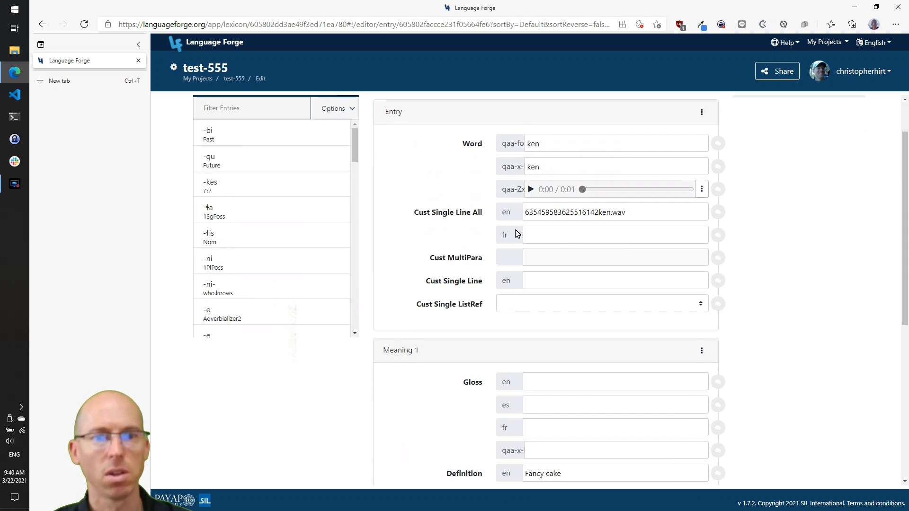
click(555, 382)
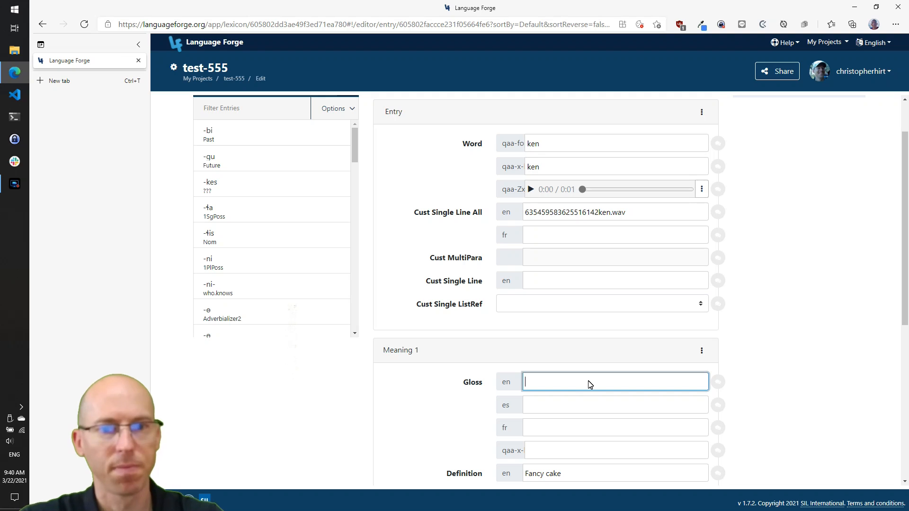
text(cake)
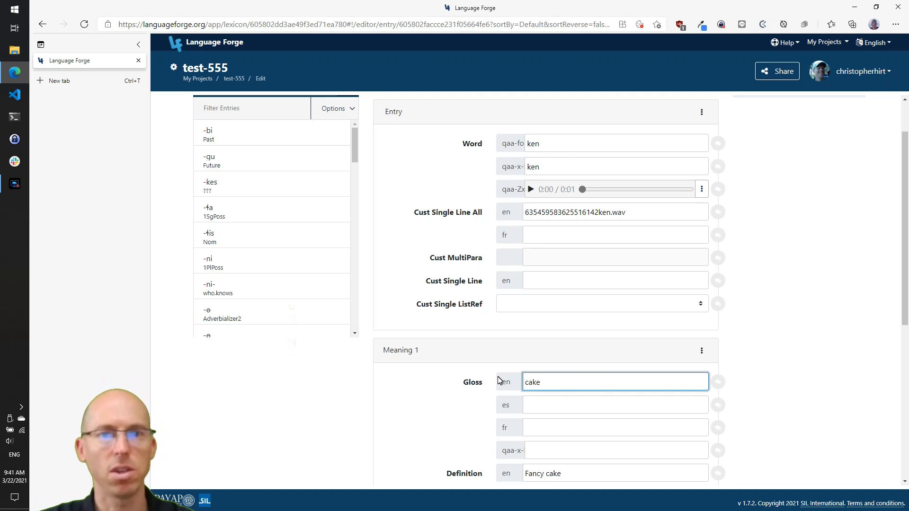
click(558, 407)
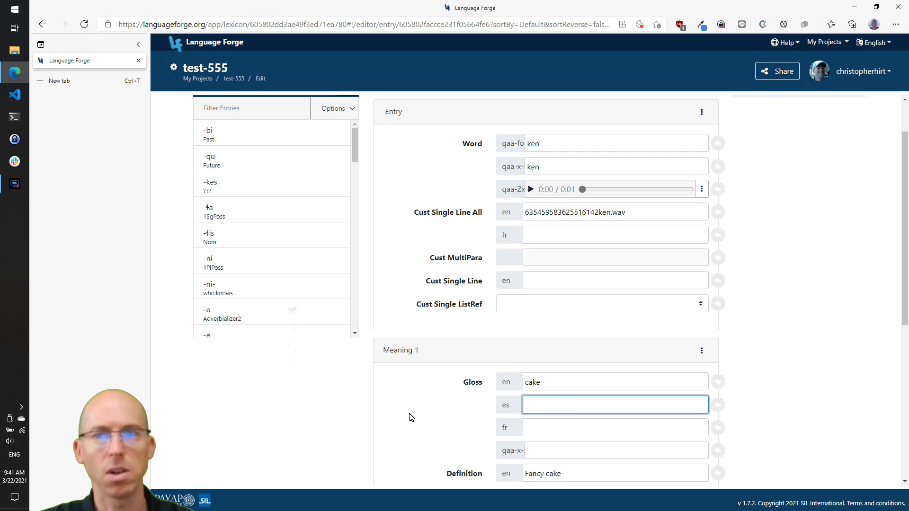
Expand the latest activity feed item to review the logged gloss change, and collapse it again
scroll(410, 417, up, 2)
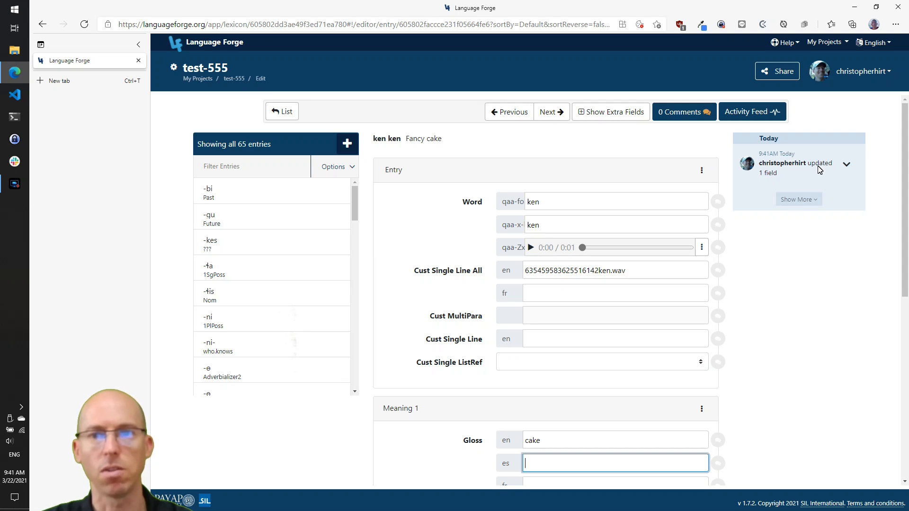
click(846, 166)
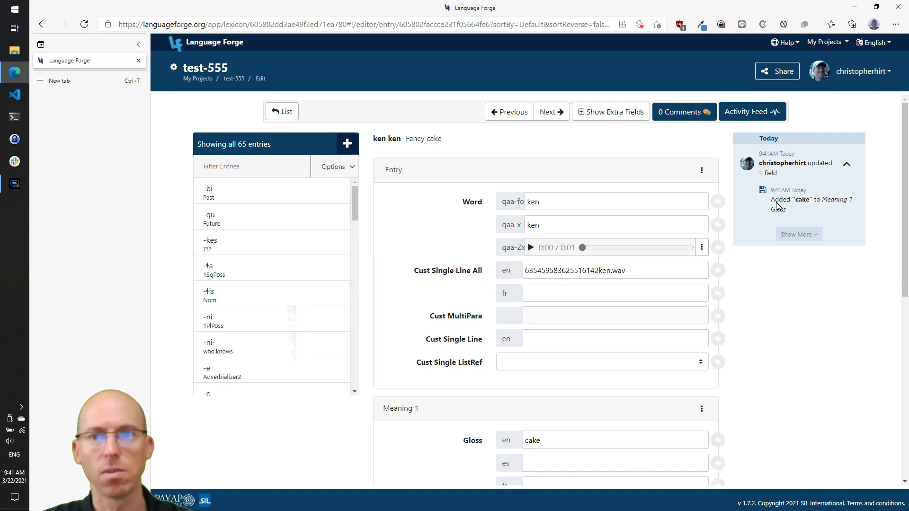
click(848, 169)
scroll(629, 347, down, 7)
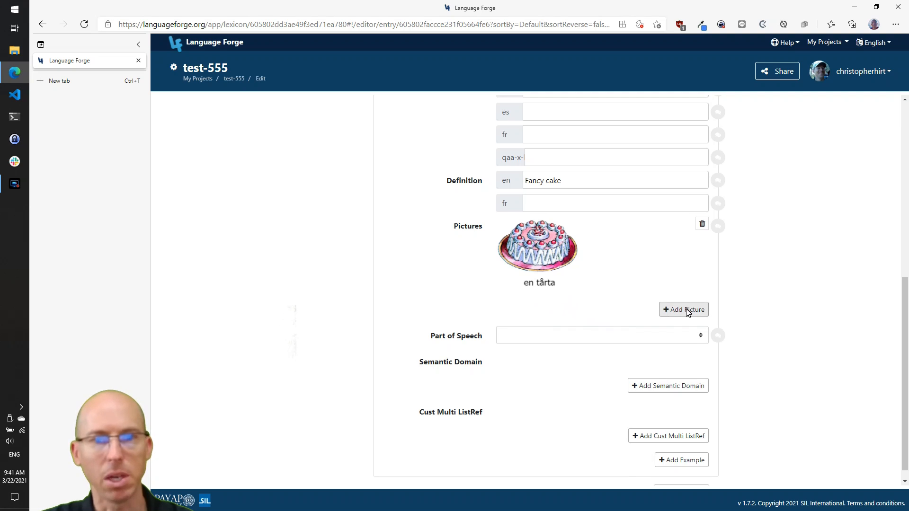
click(664, 386)
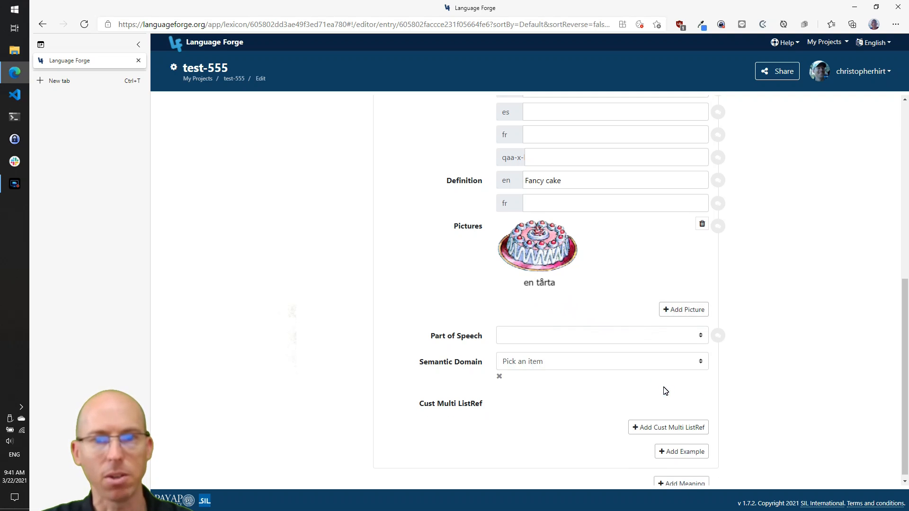
click(581, 362)
click(581, 364)
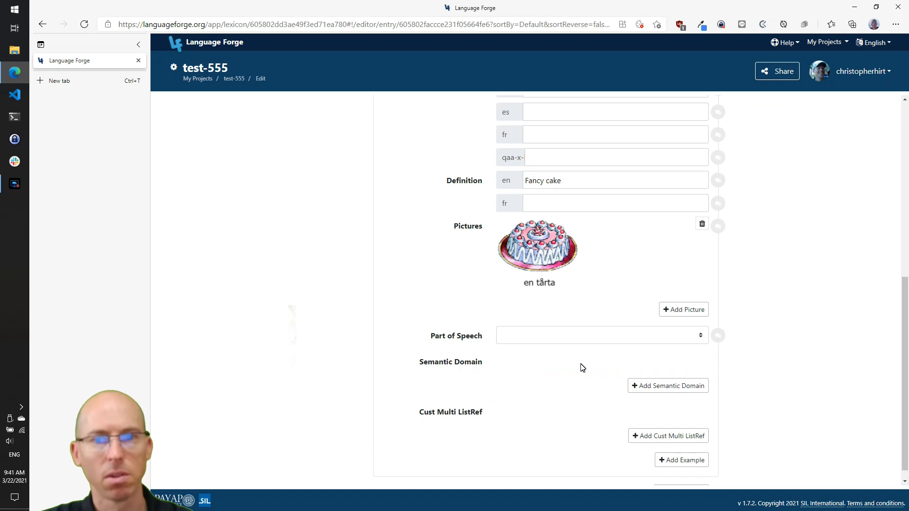
Add the semantic domain "5.2 Food" to Meaning 1 of the "ken" entry
click(672, 386)
click(592, 364)
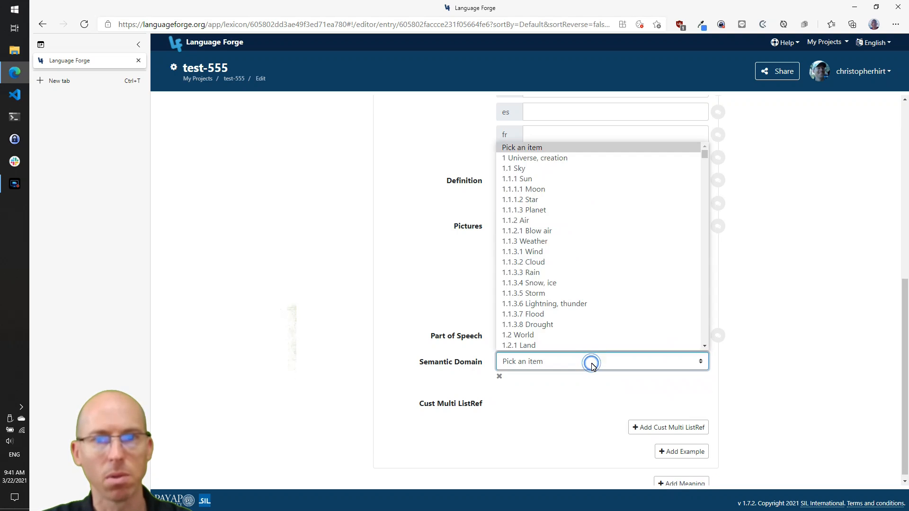
scroll(597, 298, down, 8)
scroll(598, 297, down, 3)
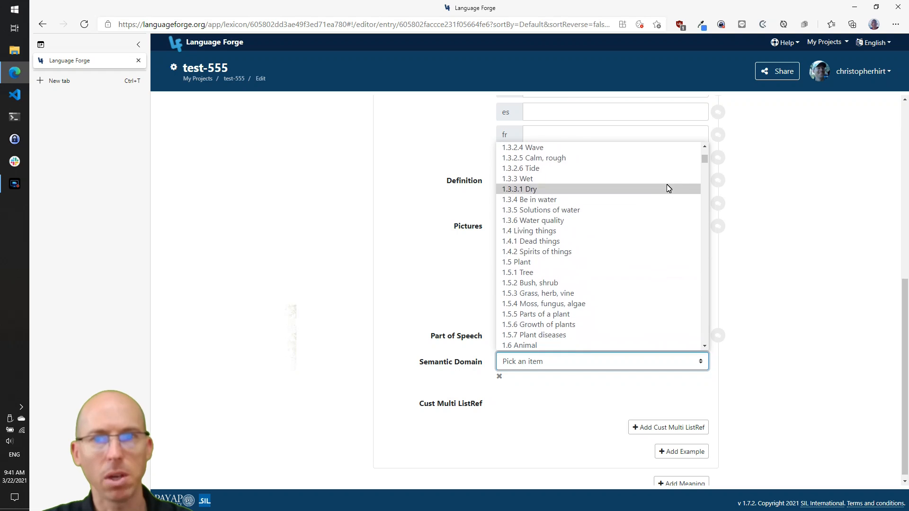
drag(704, 163, 681, 244)
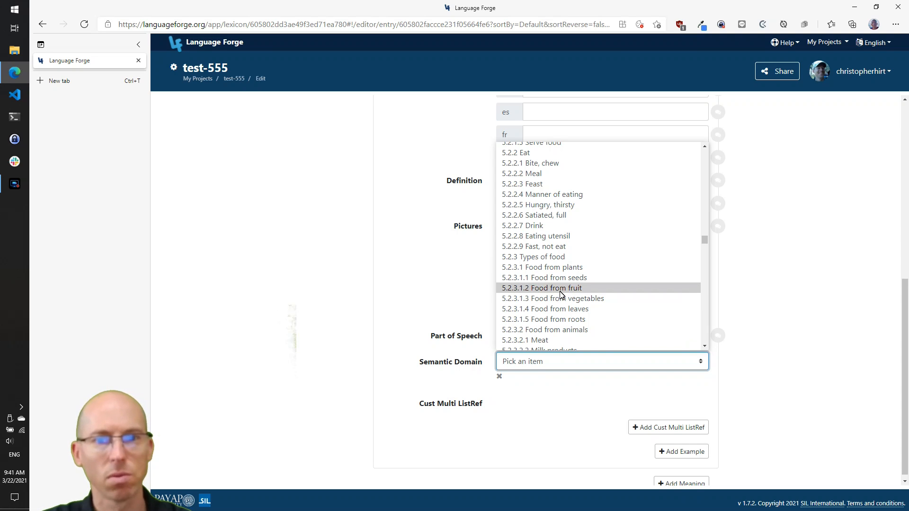
scroll(561, 294, up, 2)
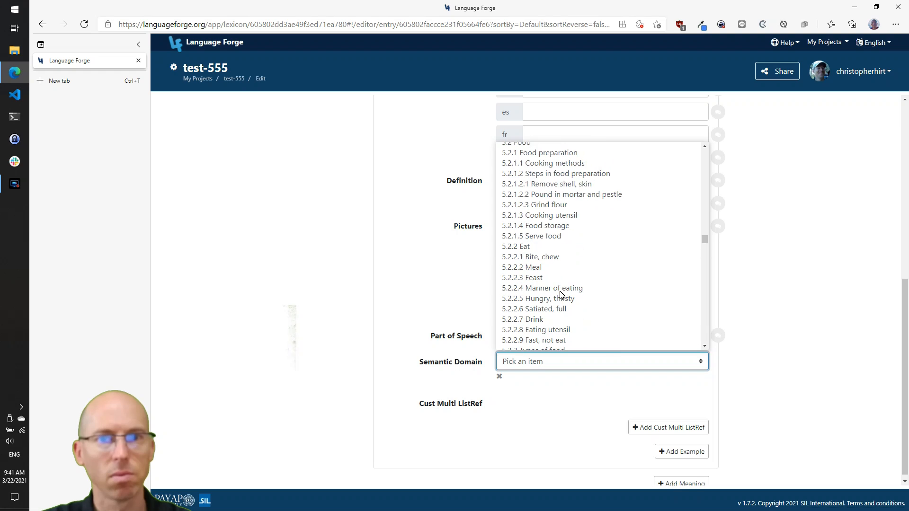
scroll(561, 295, up, 2)
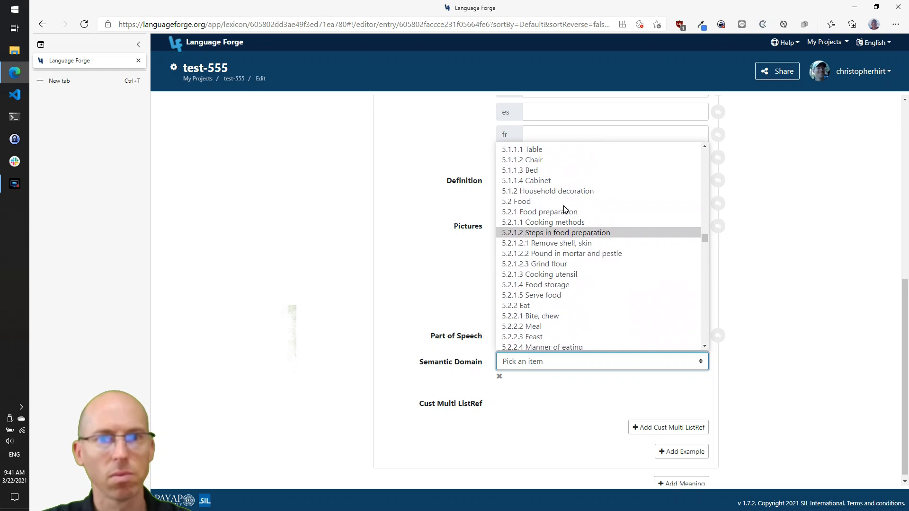
click(527, 206)
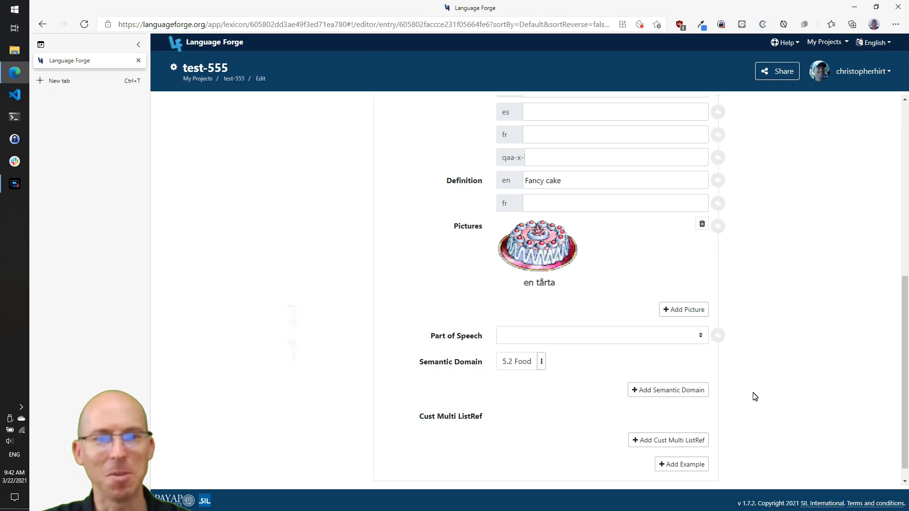
Add an example to Meaning 1 with an English translation saying that a named person was hungry, so he ate the cake
scroll(597, 426, down, 1)
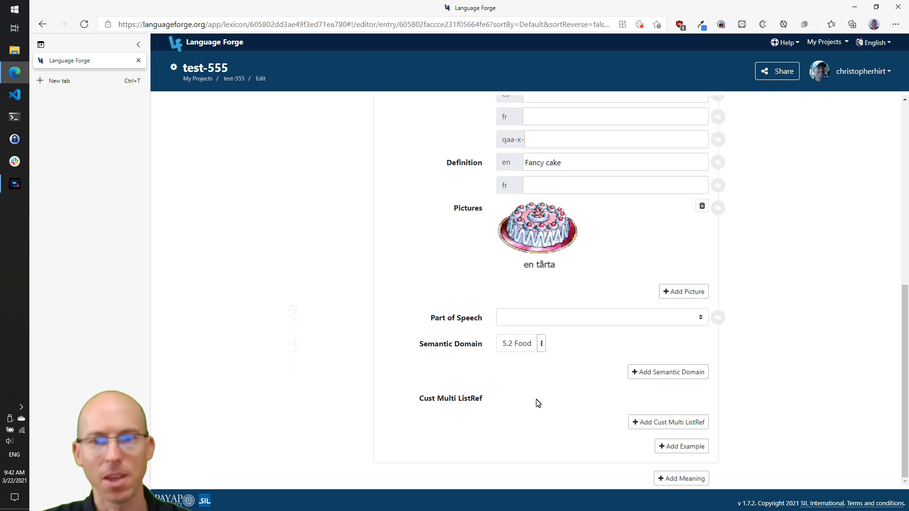
click(685, 447)
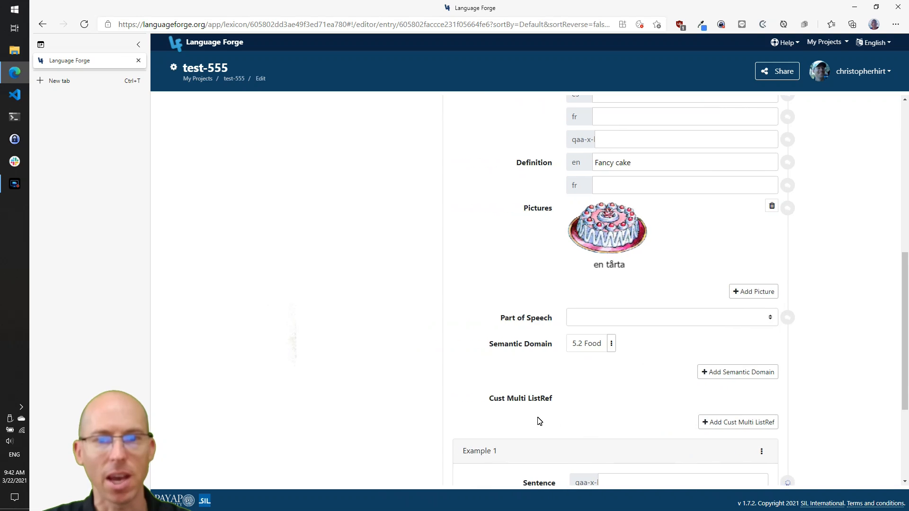
scroll(540, 422, down, 3)
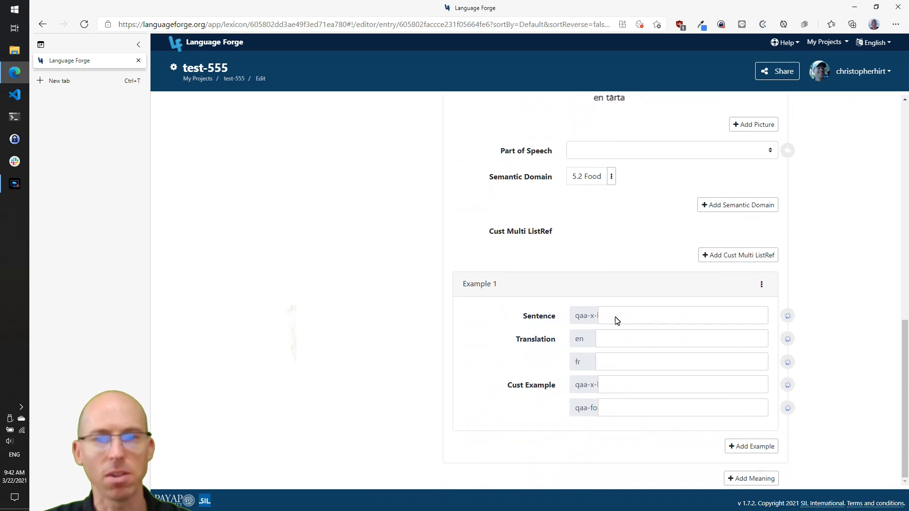
click(649, 318)
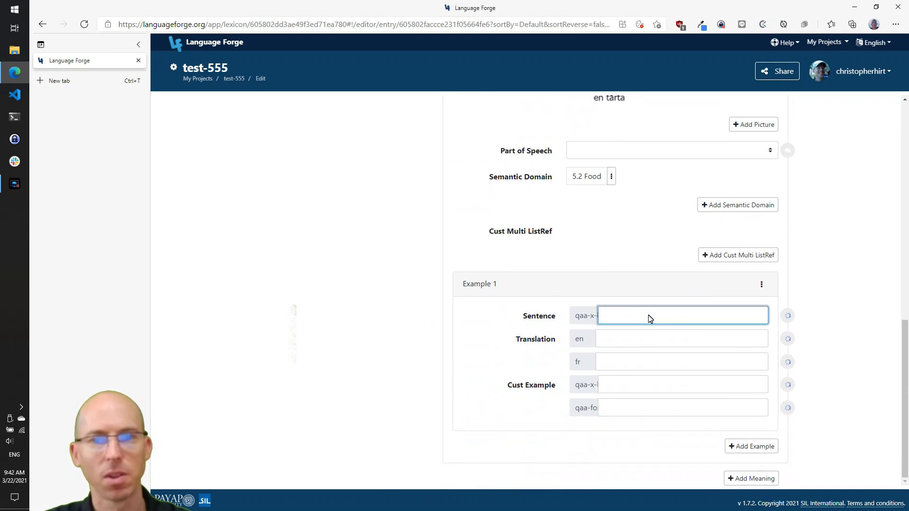
click(627, 340)
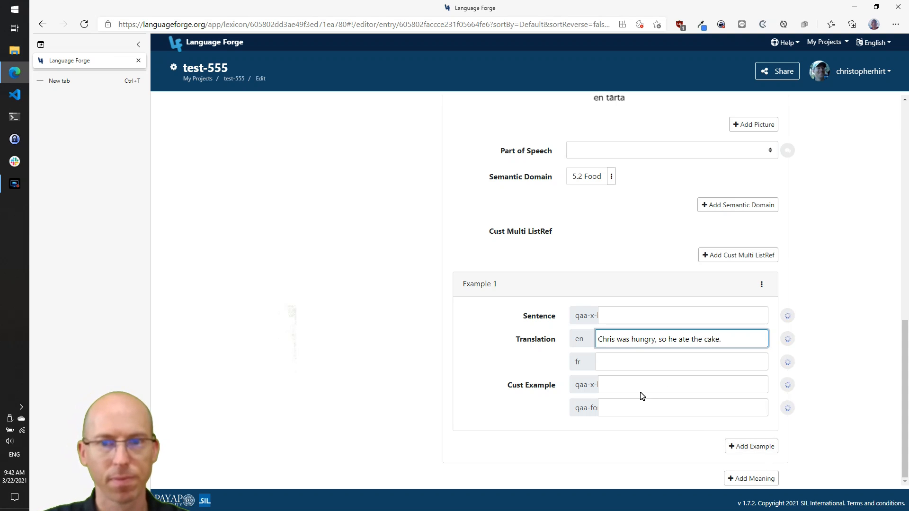
click(641, 369)
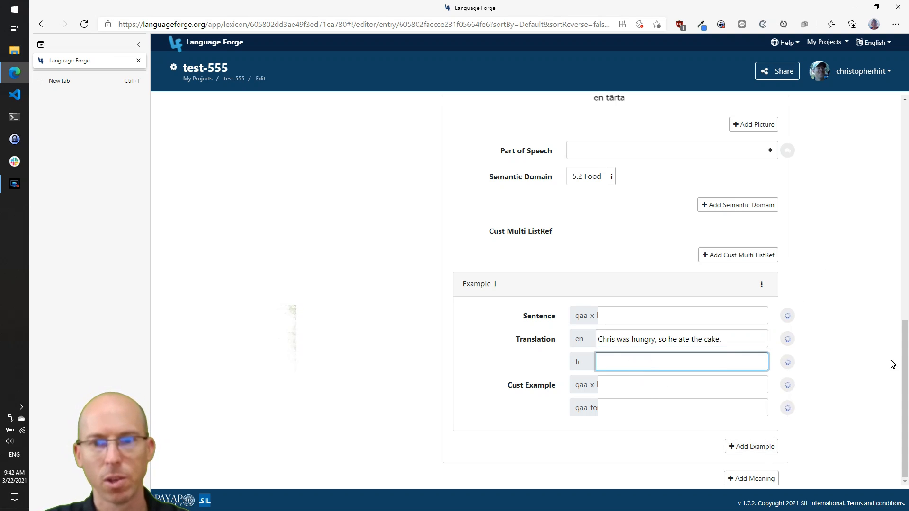
Reopen the entry's activity feed, expand the latest update to review the logged field changes, and collapse it again
scroll(836, 357, up, 10)
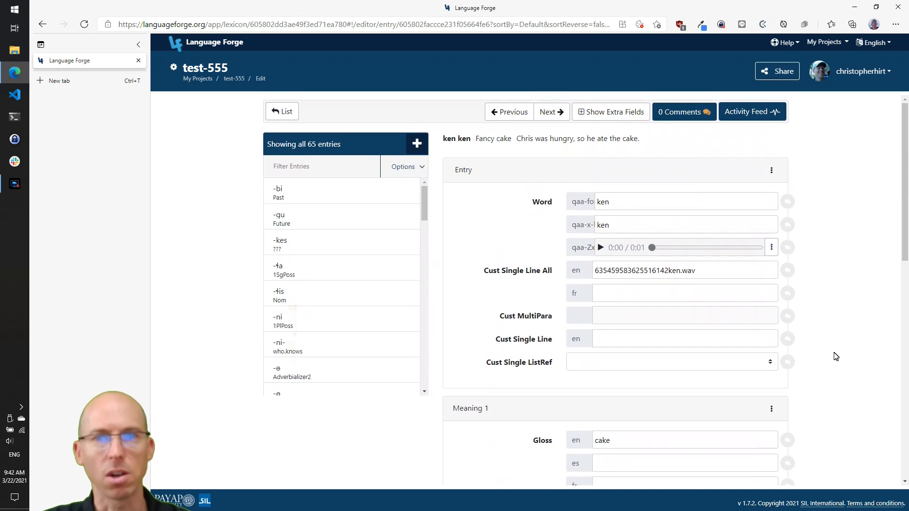
click(755, 116)
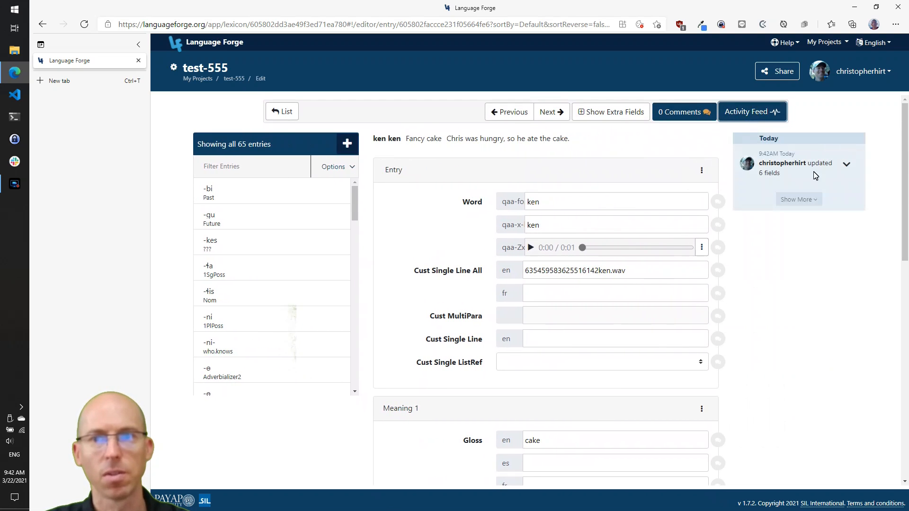
click(847, 165)
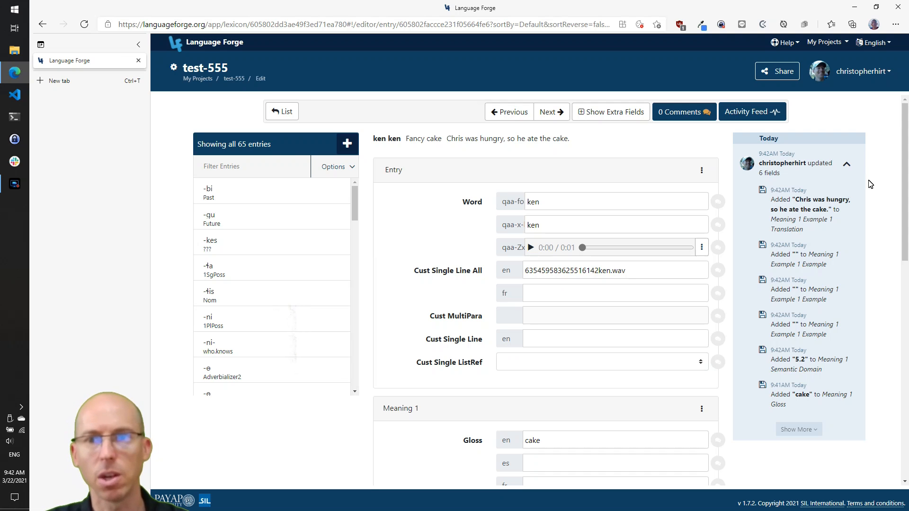
scroll(904, 178, down, 1)
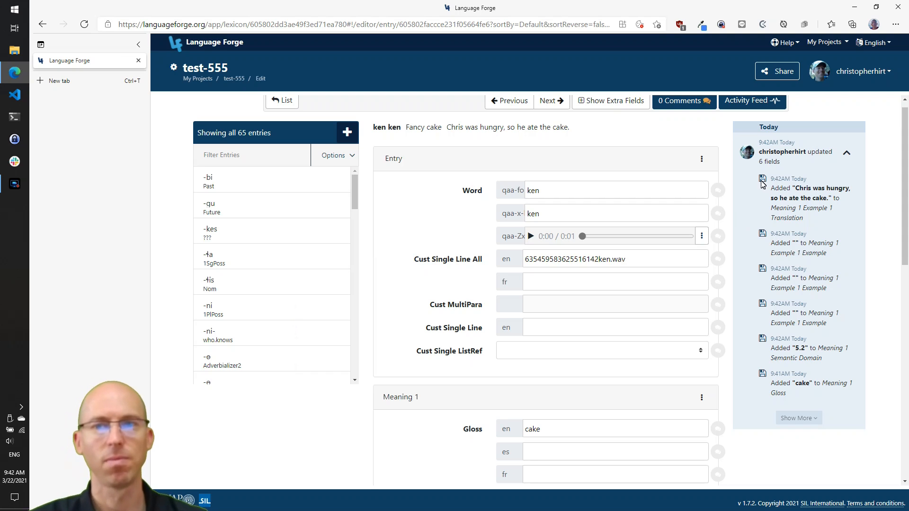
click(848, 155)
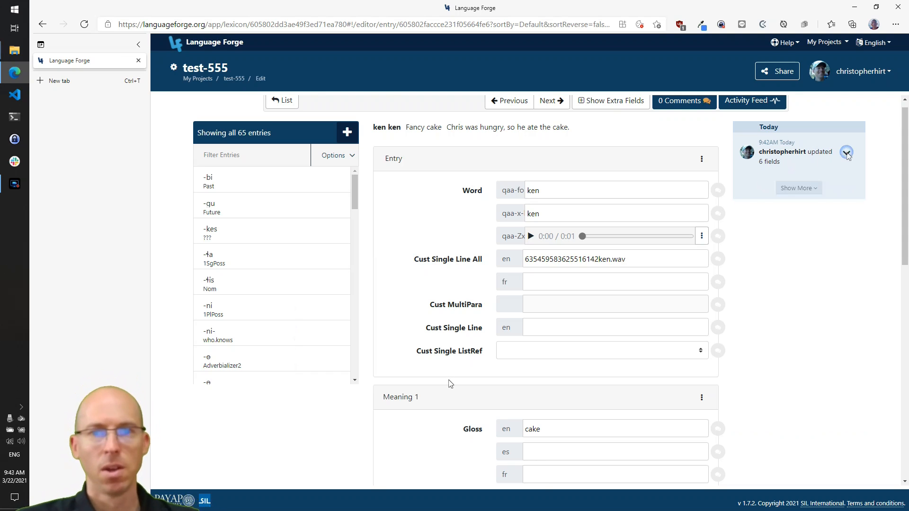
click(530, 236)
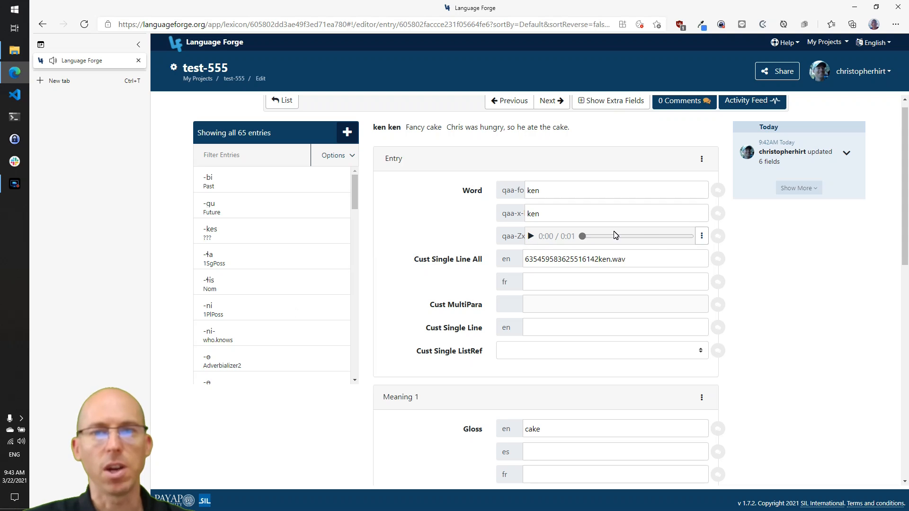
click(702, 236)
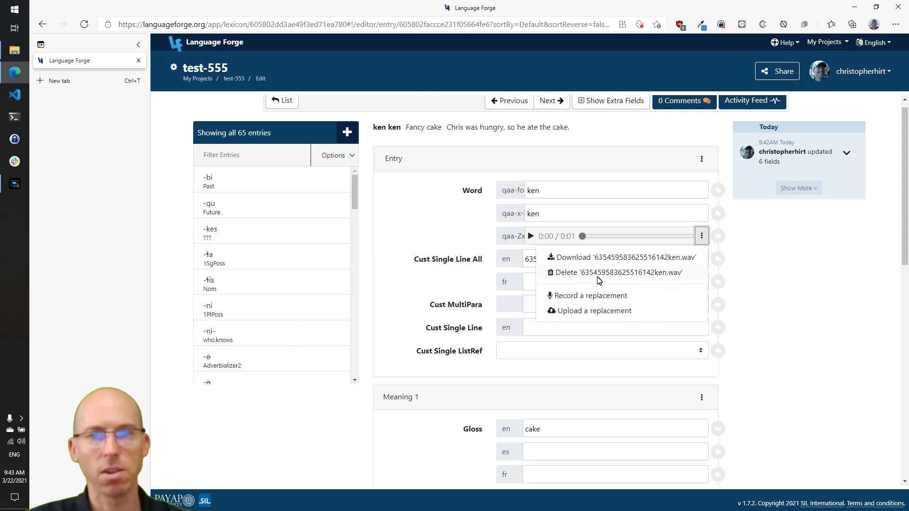
click(576, 276)
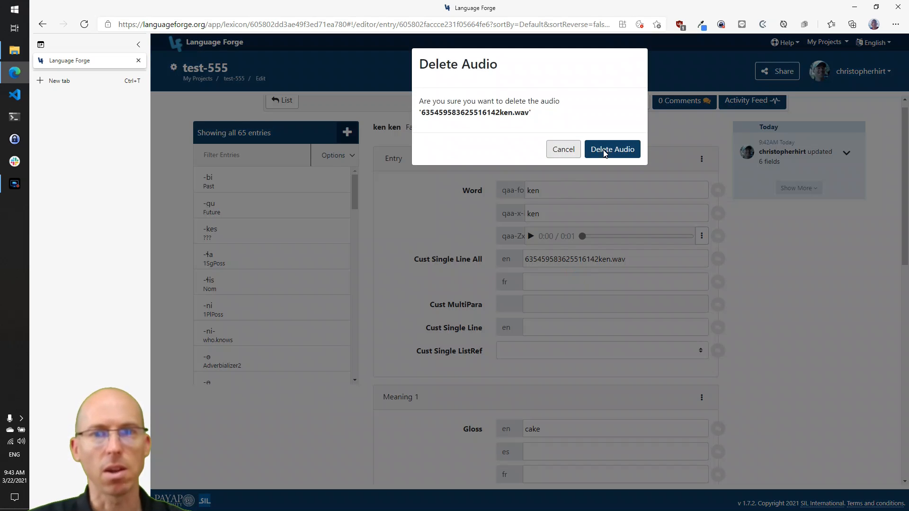
click(620, 152)
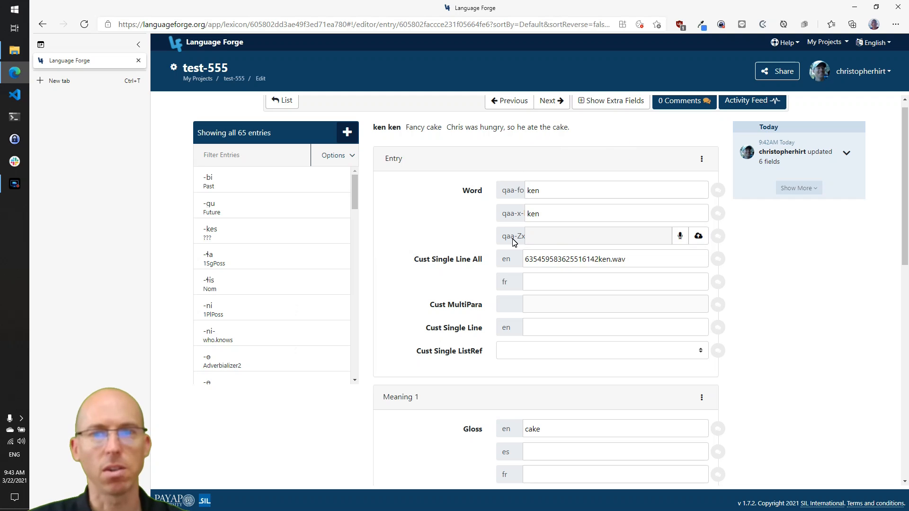
Record a new audio clip for the Word field's audio entry, play it back, and accept it for upload
click(682, 236)
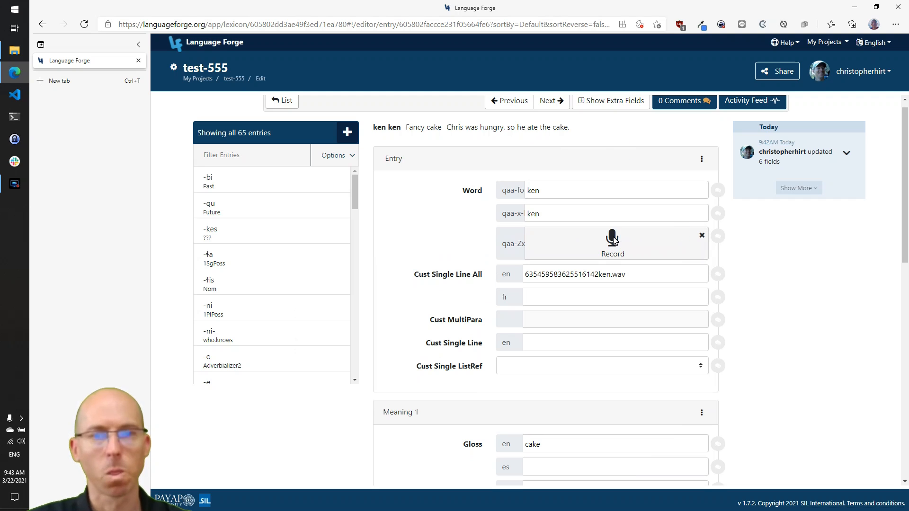
click(613, 238)
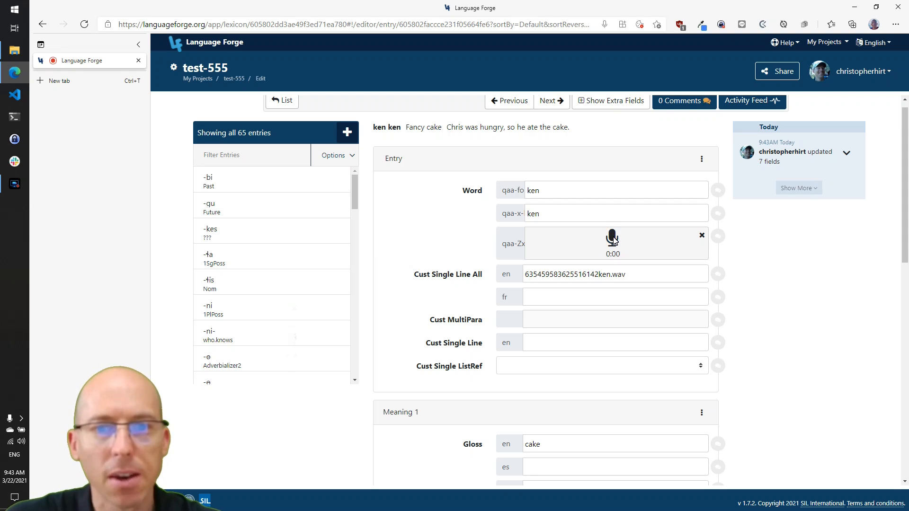
click(612, 238)
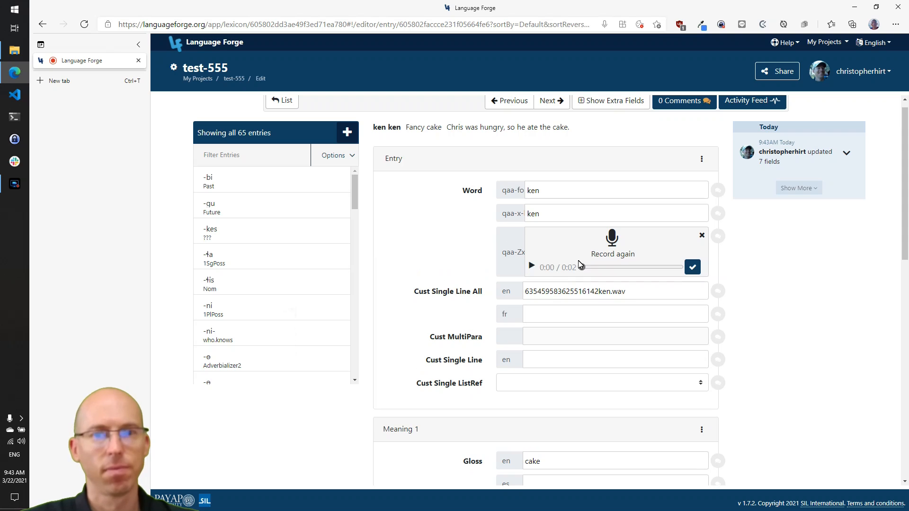
click(531, 267)
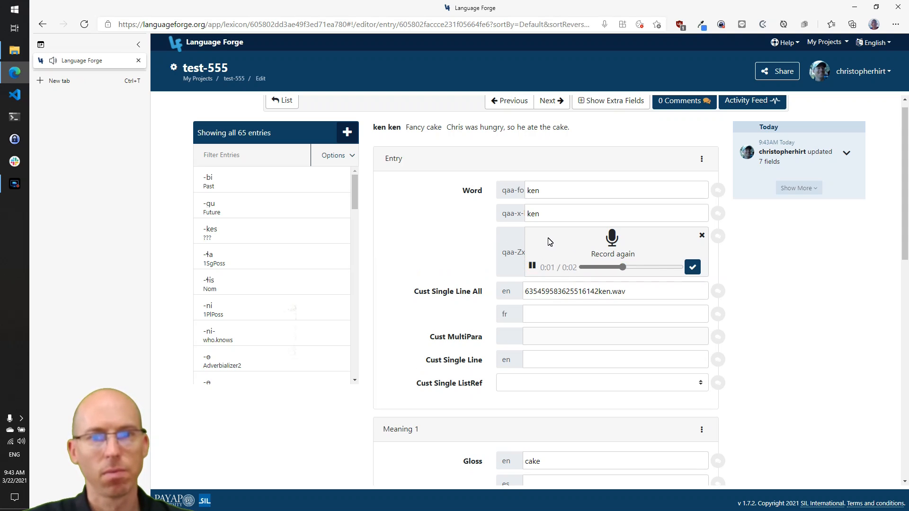
click(692, 266)
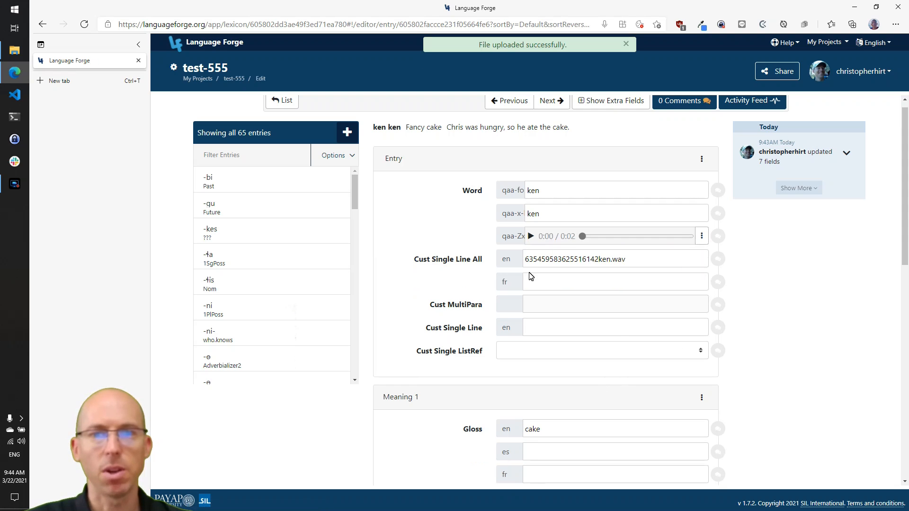
Open the picture upload area in Meaning 1 to view its options and close it without adding an image
scroll(621, 336, down, 5)
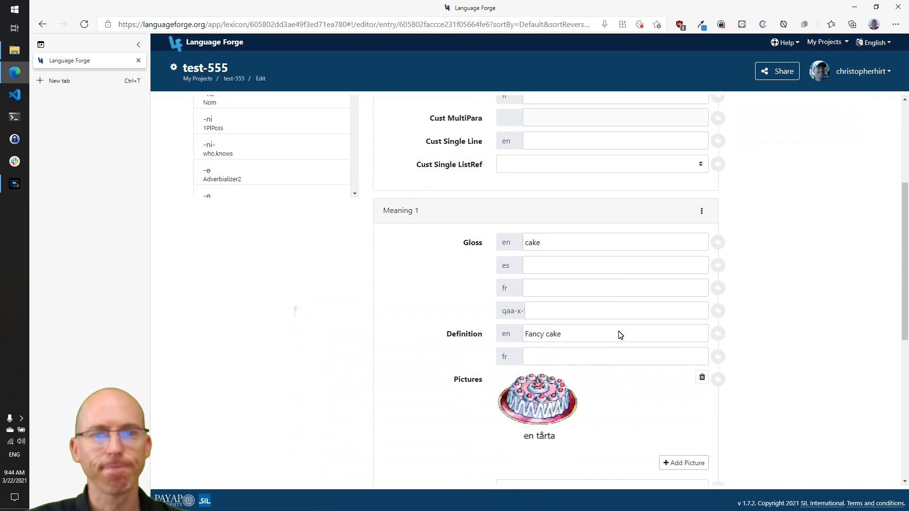
scroll(621, 336, down, 3)
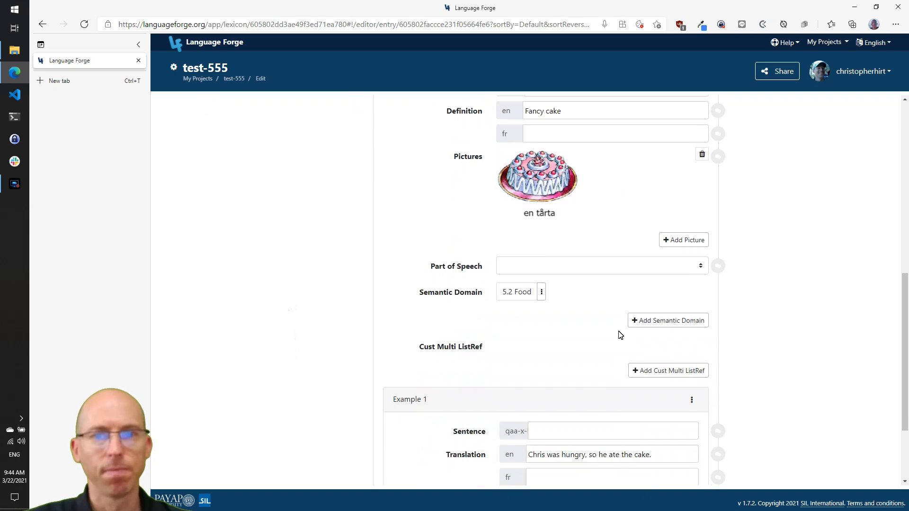
scroll(619, 335, up, 2)
click(687, 357)
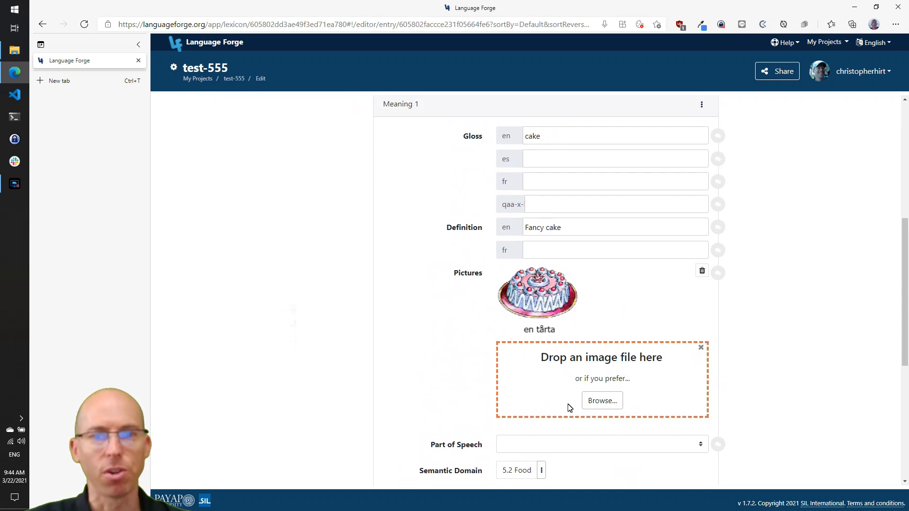
click(701, 349)
scroll(428, 332, up, 6)
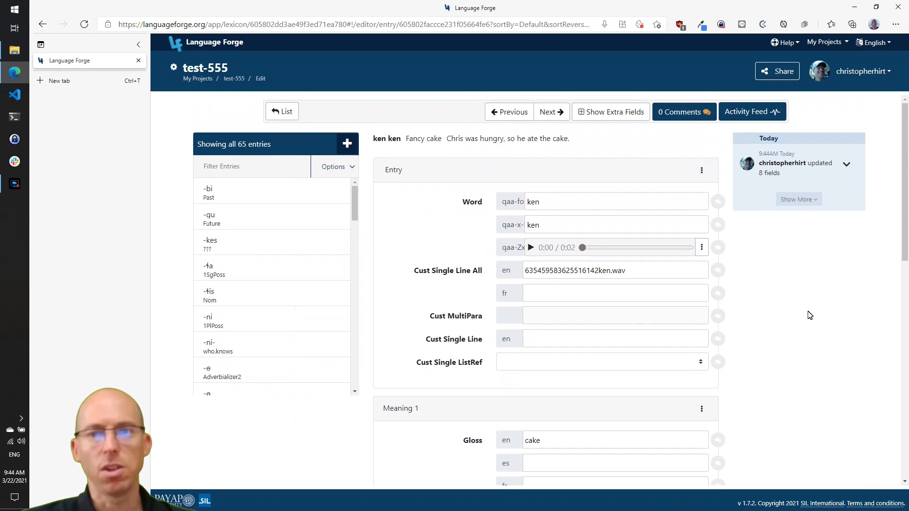
Post the comment "The recording came out kind of fuzzy - can you re-record this?" on the Word audio field
click(717, 249)
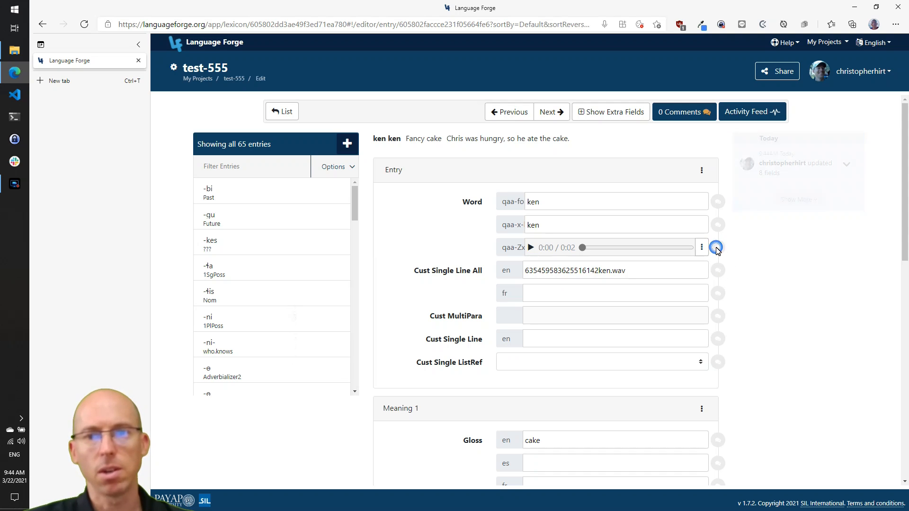
click(814, 260)
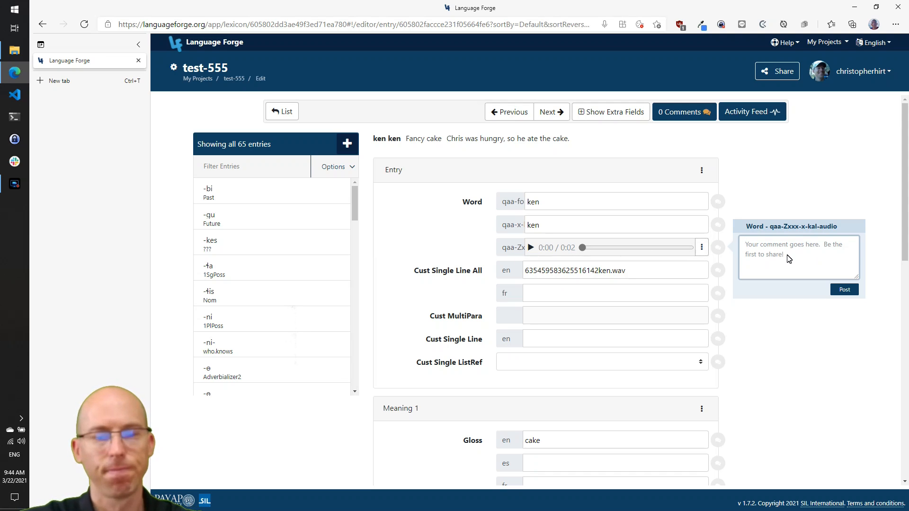
text(The recording came out kind o)
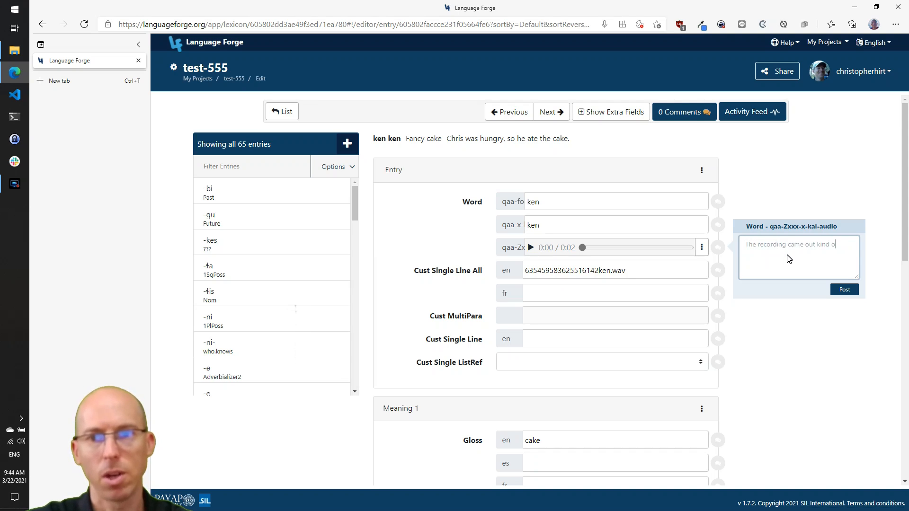
text(zy - can you re-record this)
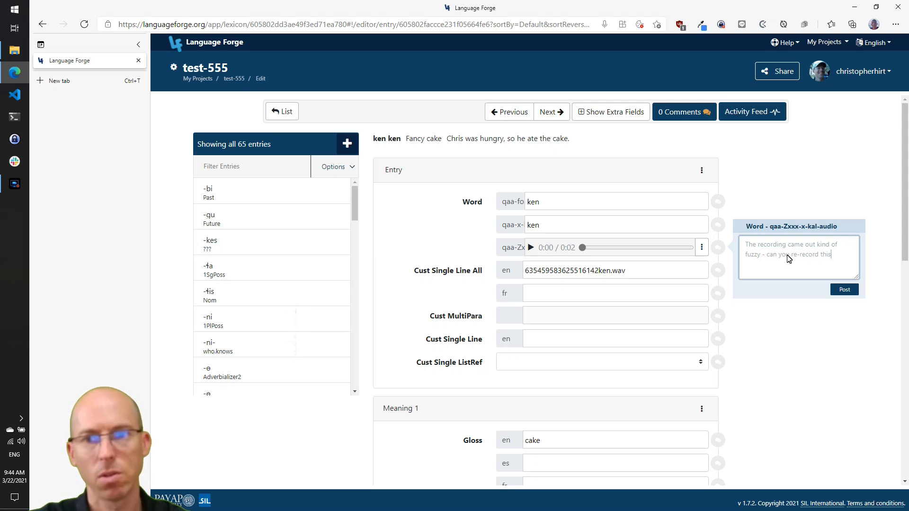
click(843, 291)
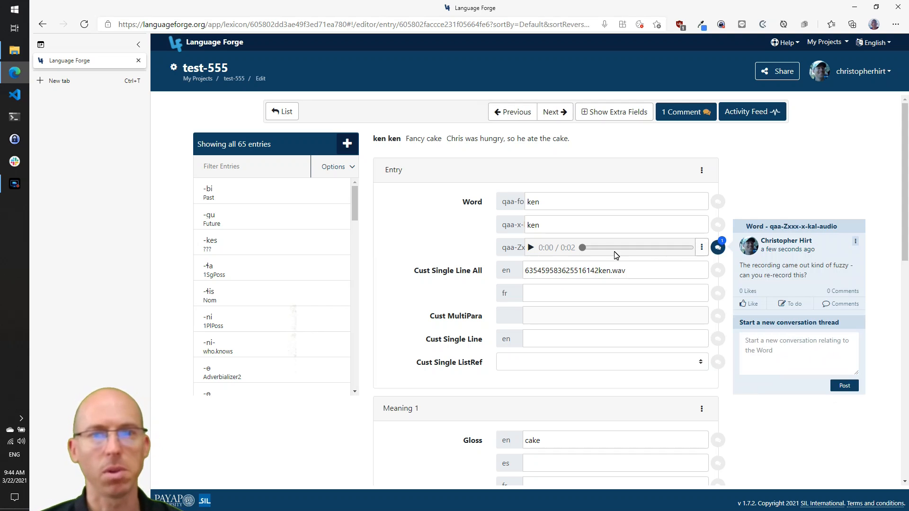
Post the comment "please fix this" on the Word field's qaa-fonipa-x-kal input
click(718, 203)
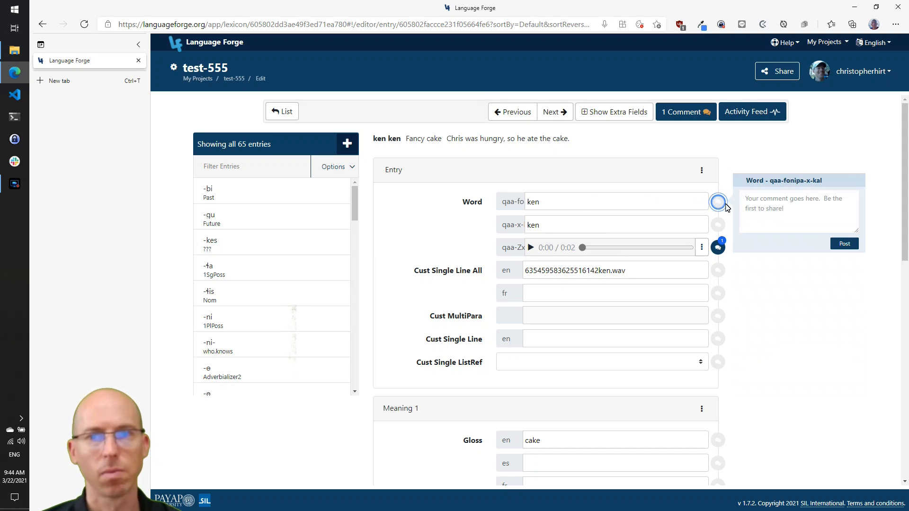
click(801, 211)
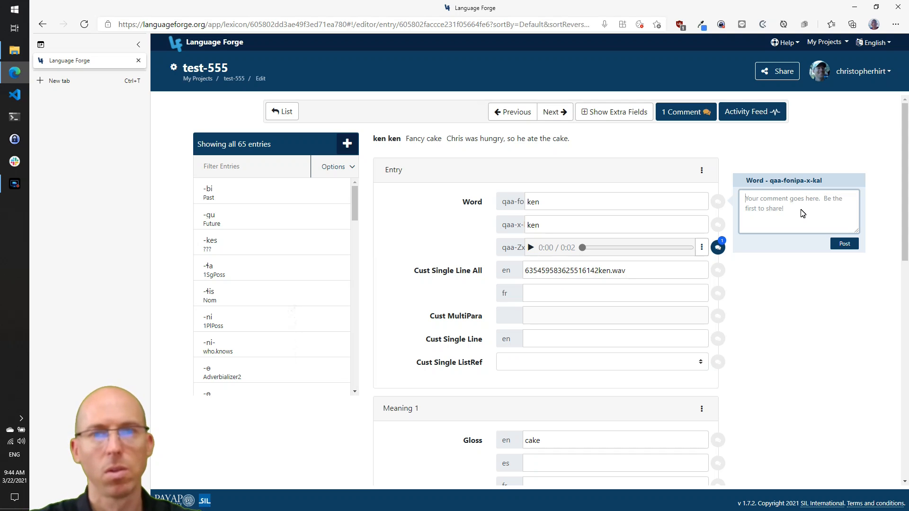
text(please fix this)
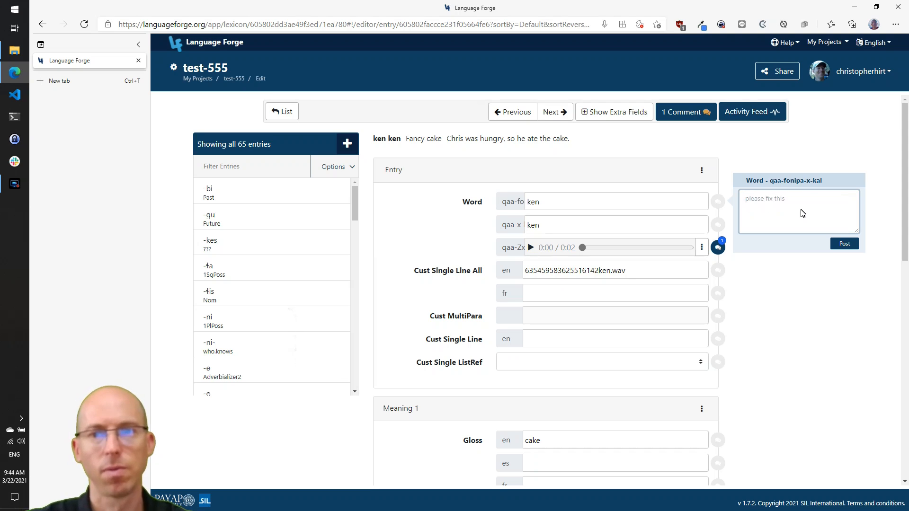
click(844, 244)
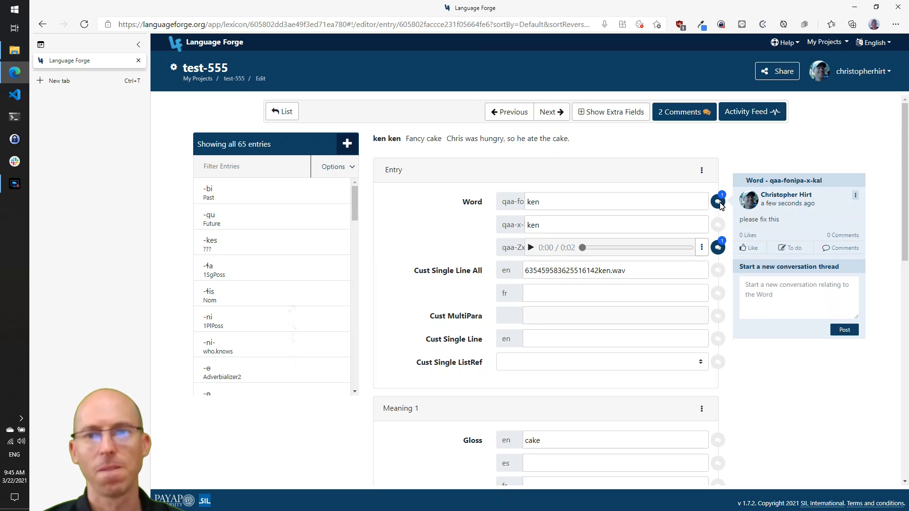
Cycle the "please fix this" comment's status through To do and Resolved and back to unmarked
click(793, 248)
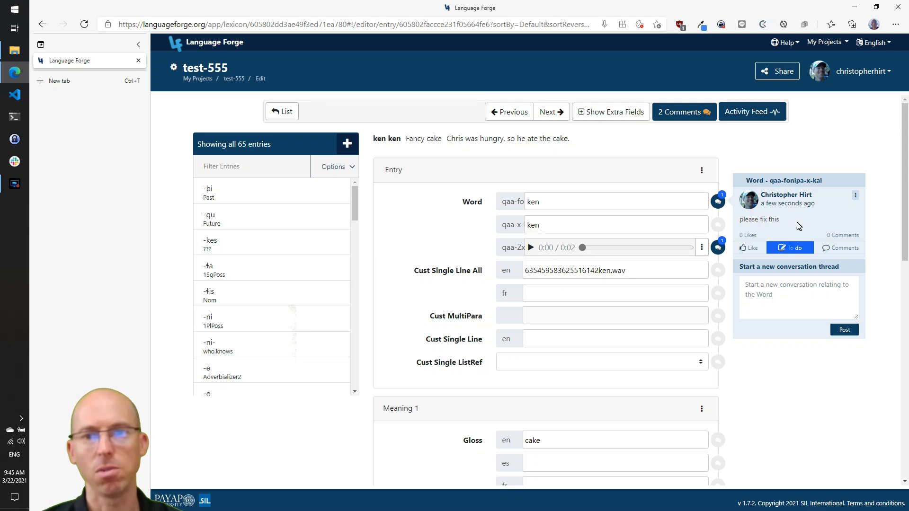
click(790, 249)
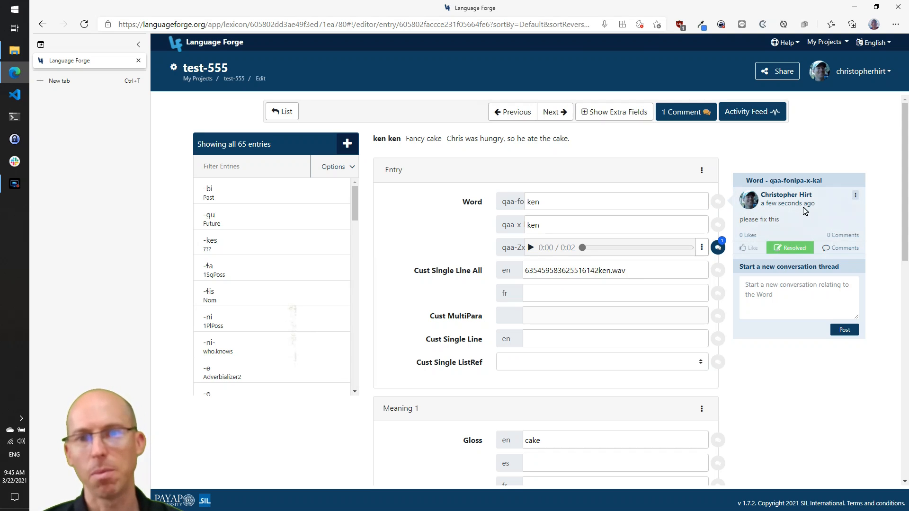
click(794, 250)
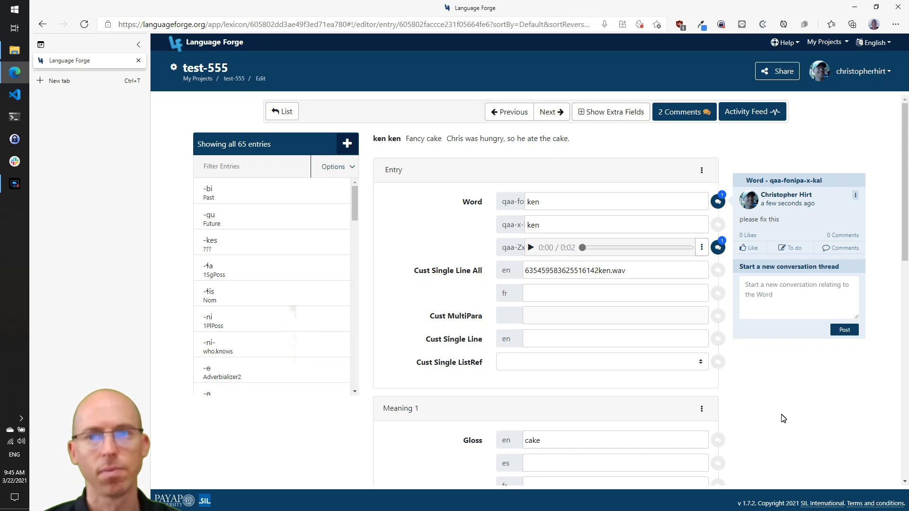
Display all comments on the entry, review the comment filter options, and keep the filter on Show All
click(682, 115)
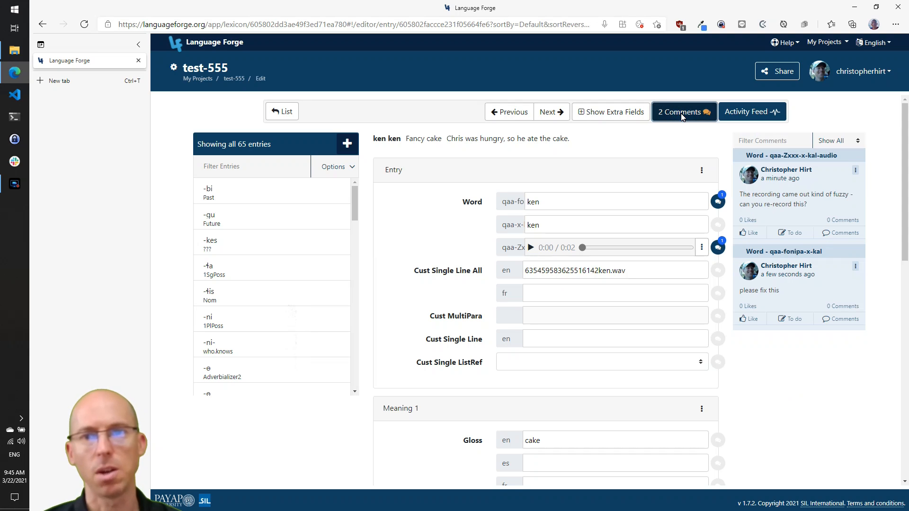
click(684, 116)
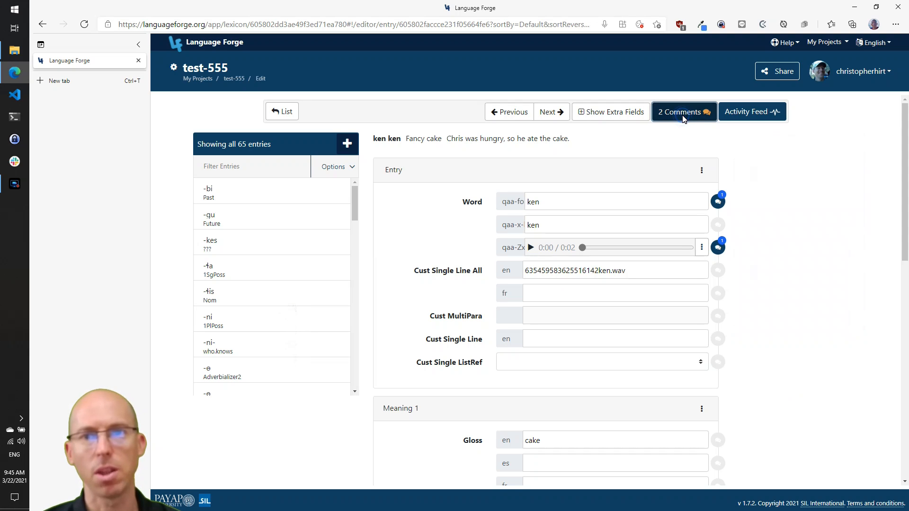
click(683, 116)
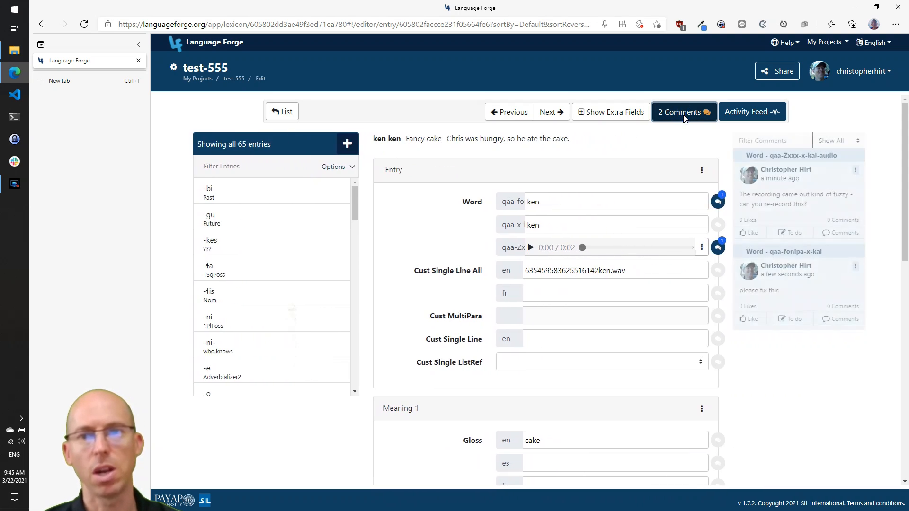
click(838, 141)
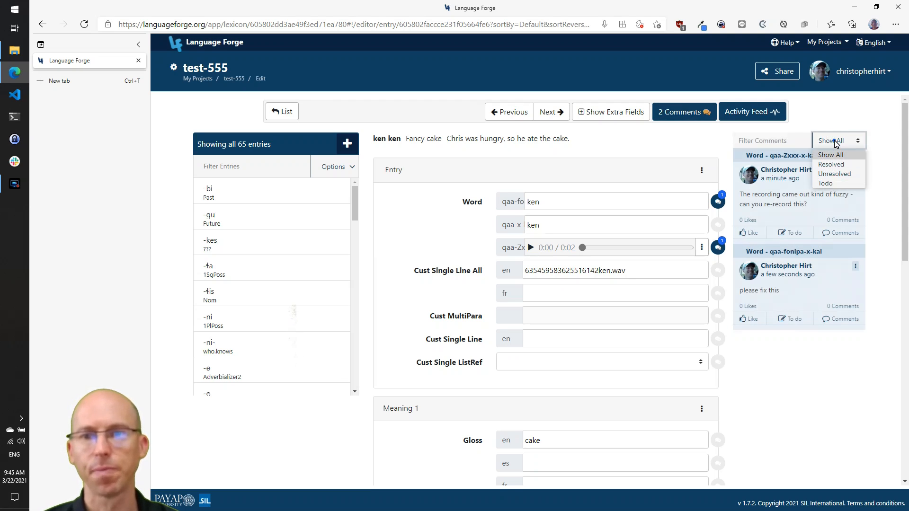
click(836, 155)
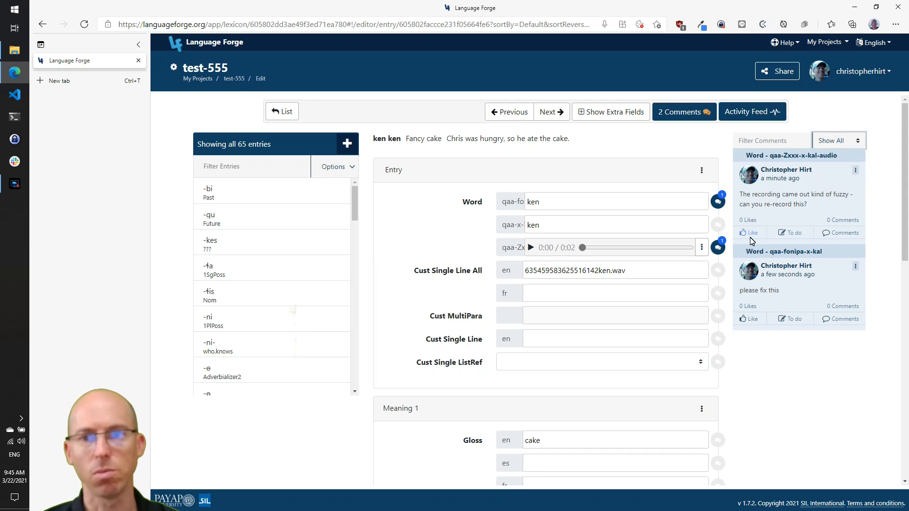
Reply to the fuzzy-recording comment with "I cannot get the recording again because I'm no longer in the village"
click(842, 233)
click(798, 254)
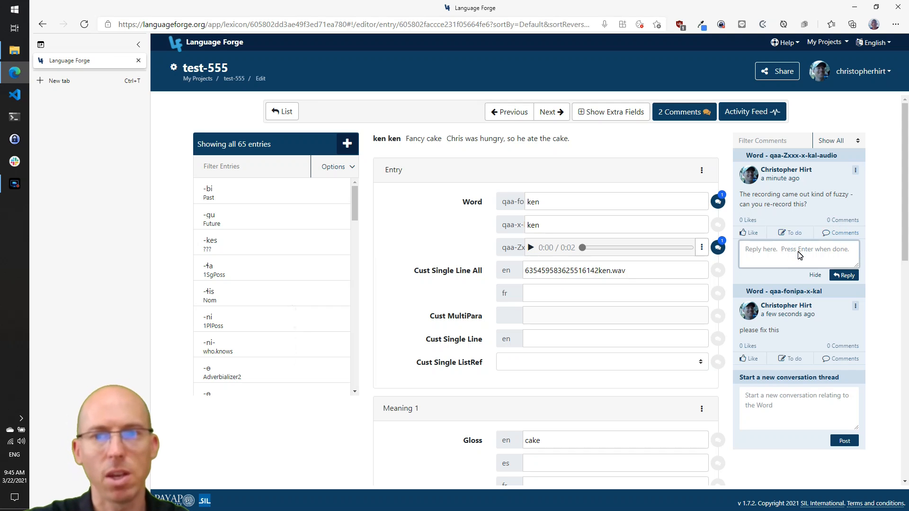
text(I cannot get the record)
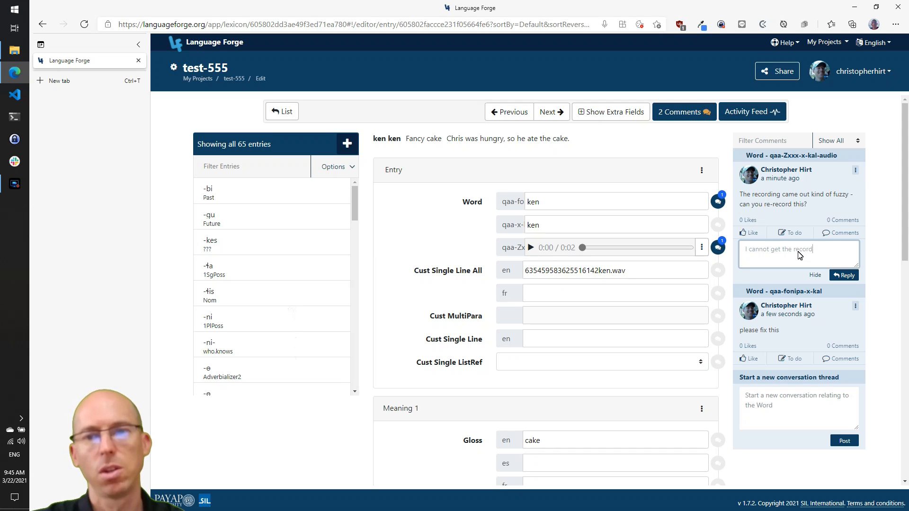
text(cause I'm no longer in the village)
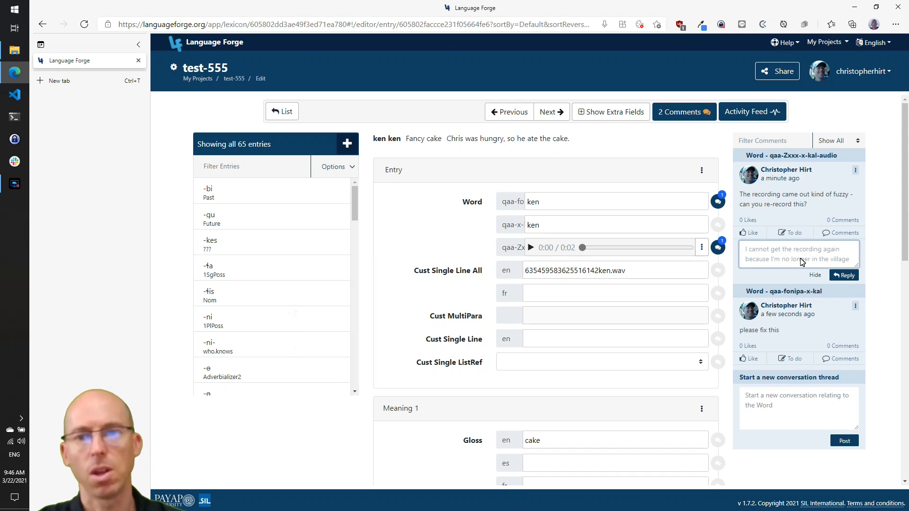
click(839, 276)
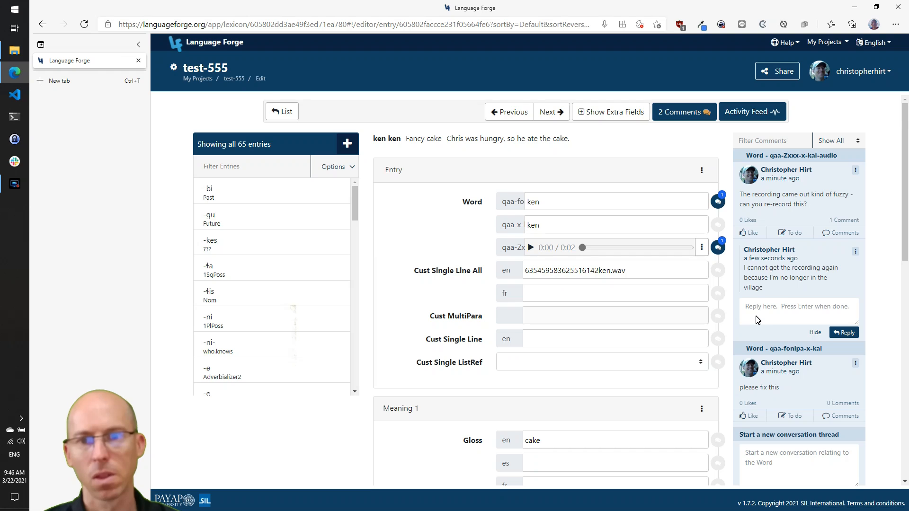
Look over the entry's structure from the Entry section through Meaning 1 down to Example 1
scroll(757, 320, down, 4)
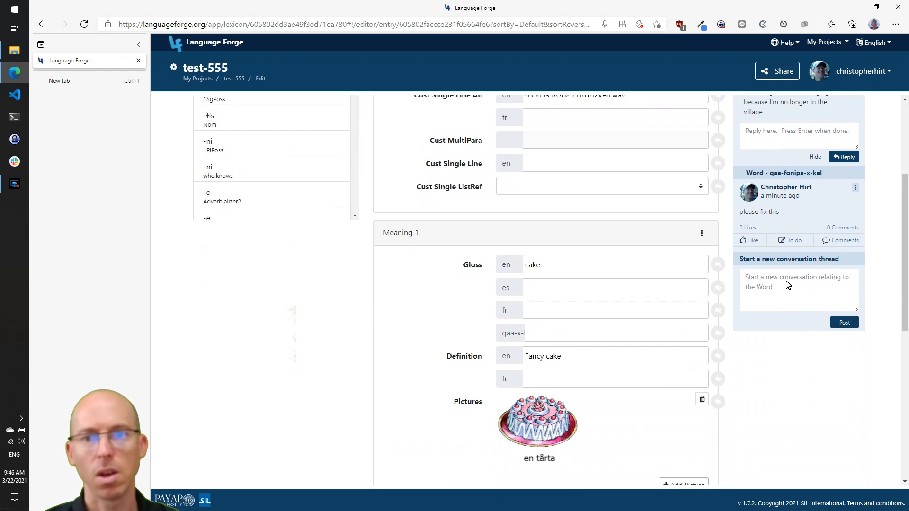
scroll(799, 376, down, 4)
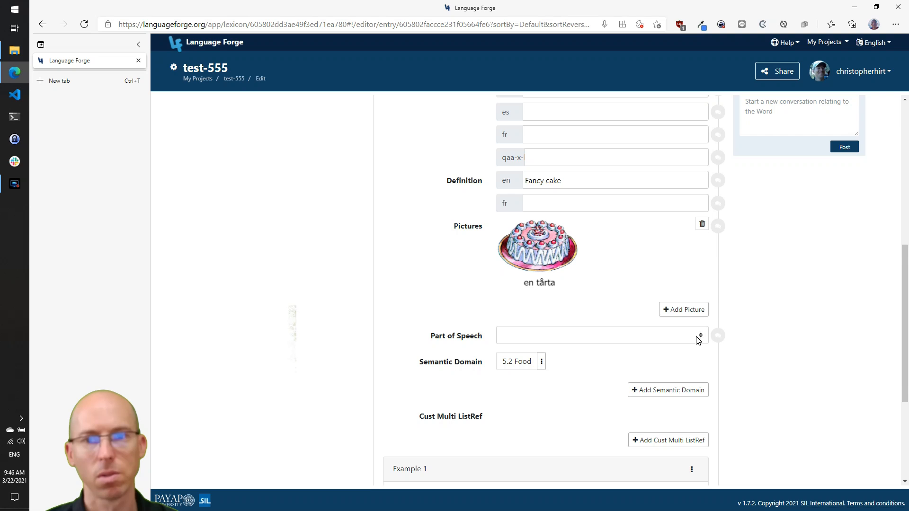
drag(906, 295, 908, 387)
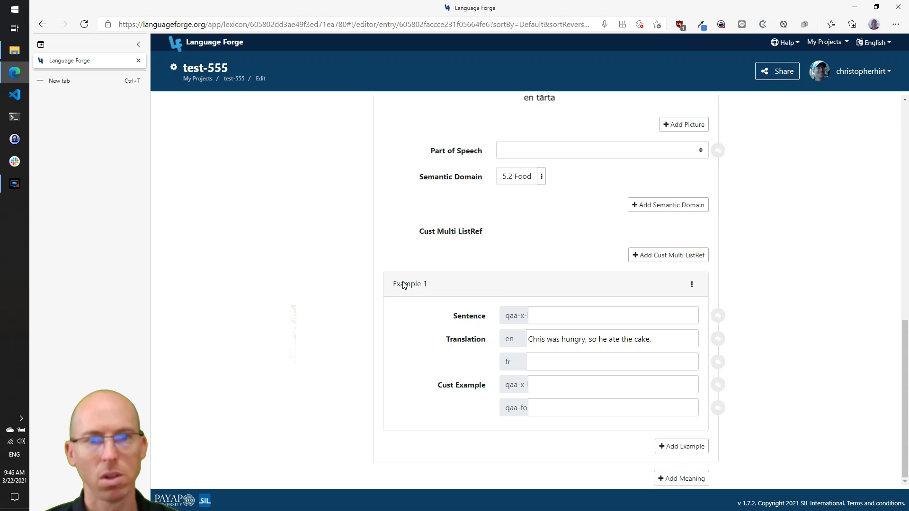
scroll(339, 309, up, 6)
scroll(339, 308, up, 3)
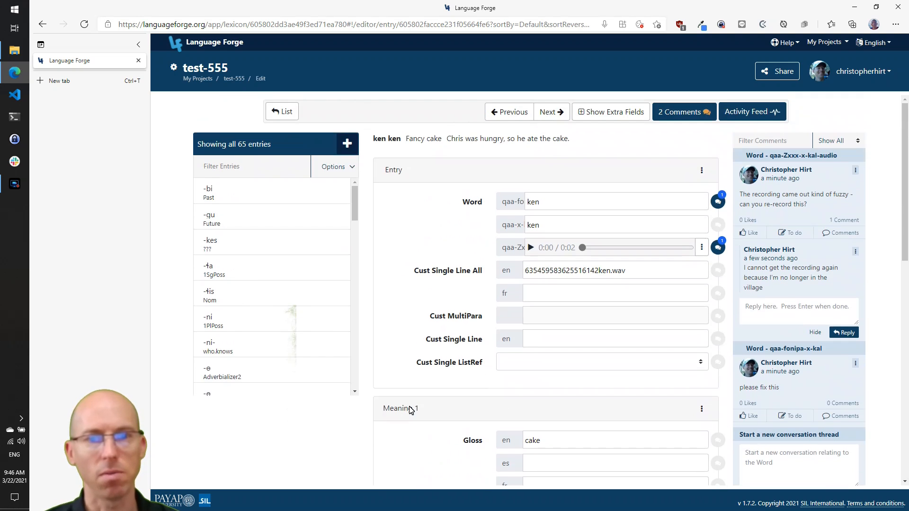
scroll(396, 421, down, 10)
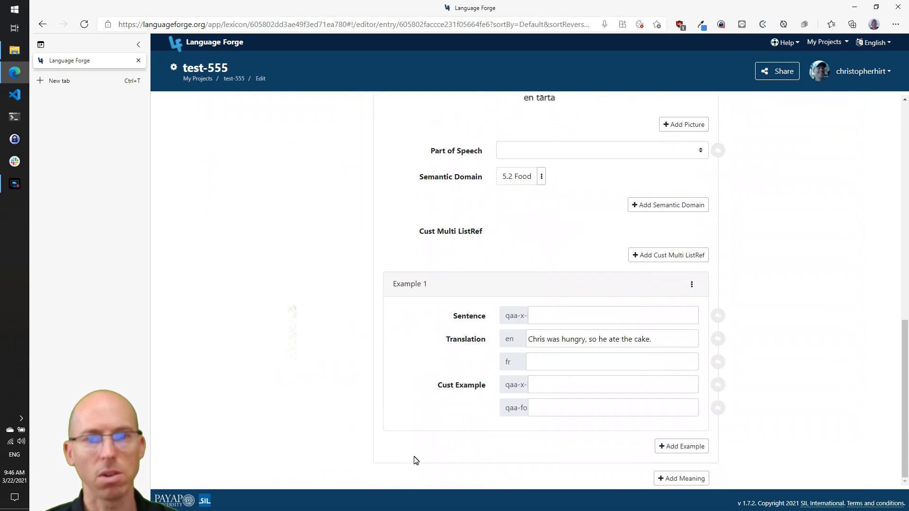
Add a second meaning to the "ken" entry with the English definition "sugary flour-based sweet treat"
click(692, 479)
scroll(365, 410, down, 5)
click(644, 187)
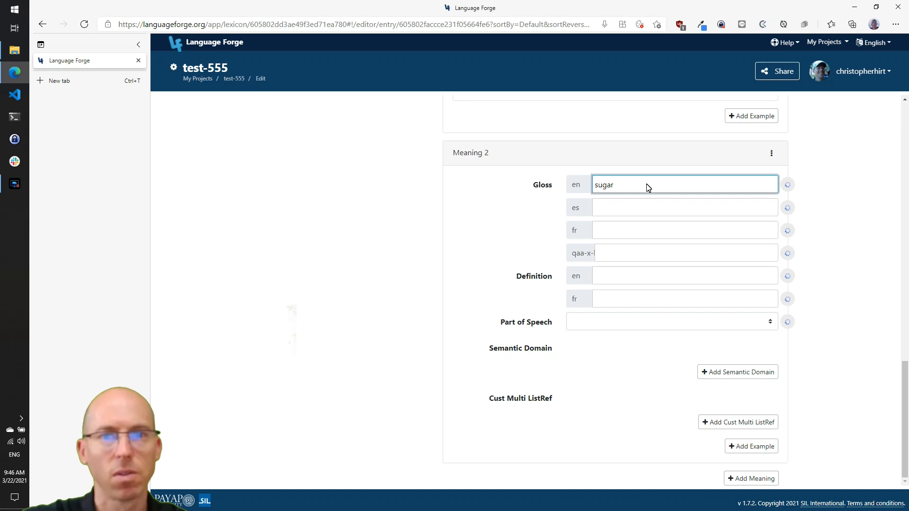
click(626, 278)
text(s)
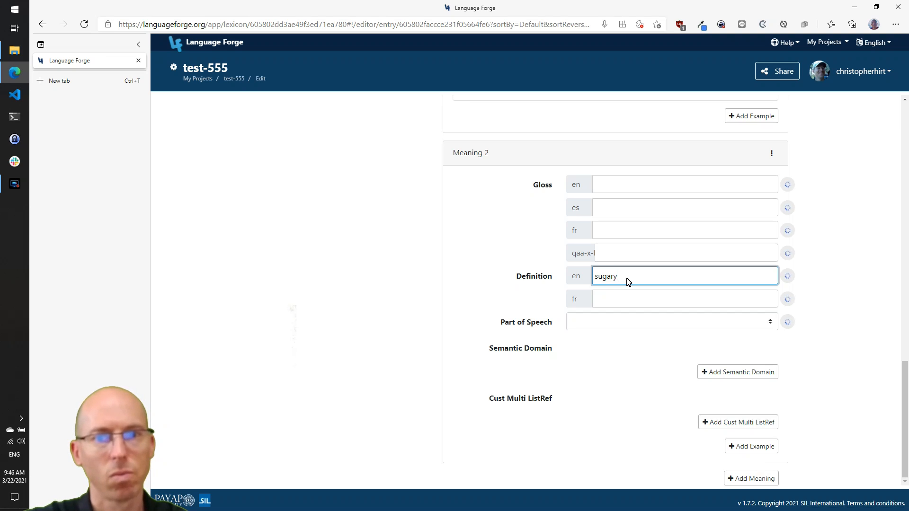
text(ugary flour-based )
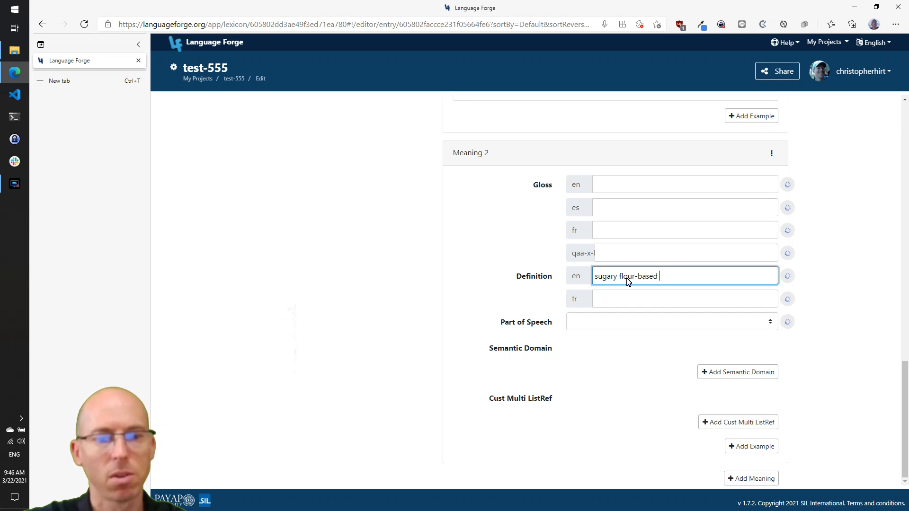
text(sweet treat)
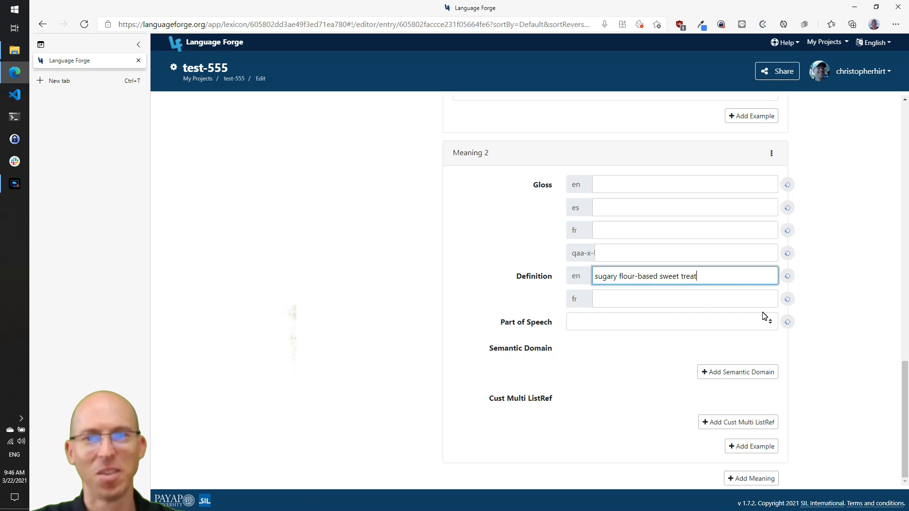
scroll(904, 398, up, 4)
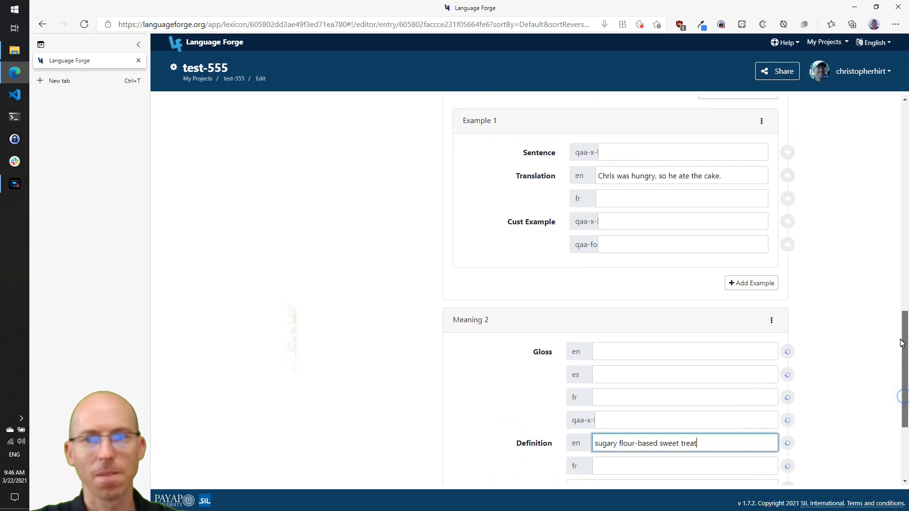
click(677, 378)
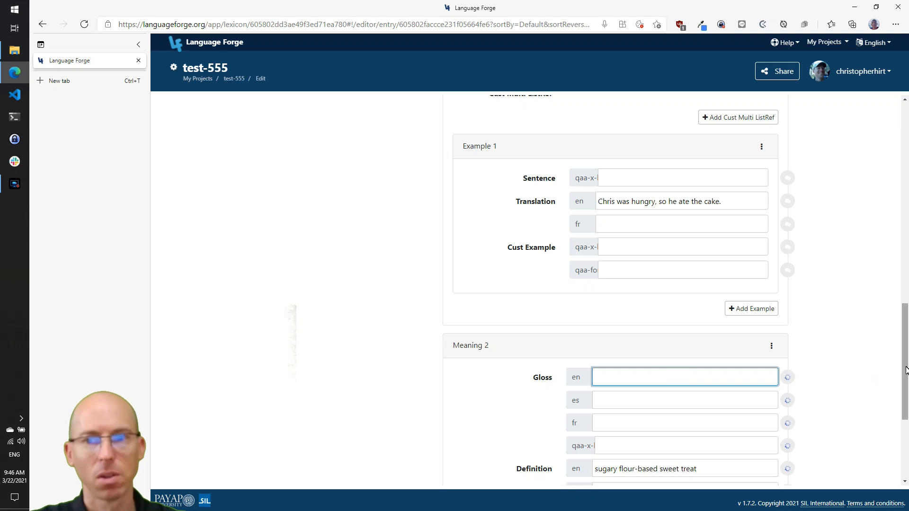
Open the "-ti" (Caus) entry and switch to the "-wu" (Rapidly) entry from the entries list
scroll(897, 199, up, 15)
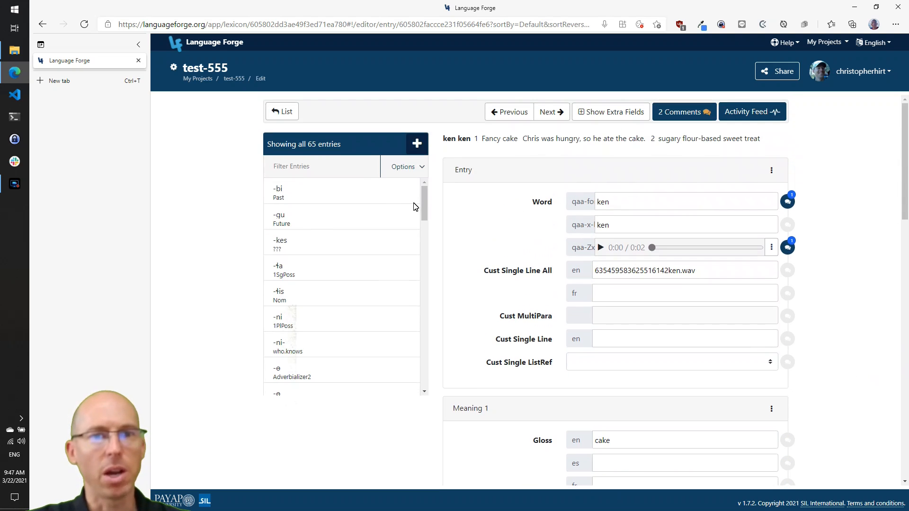
drag(424, 205, 424, 240)
click(294, 251)
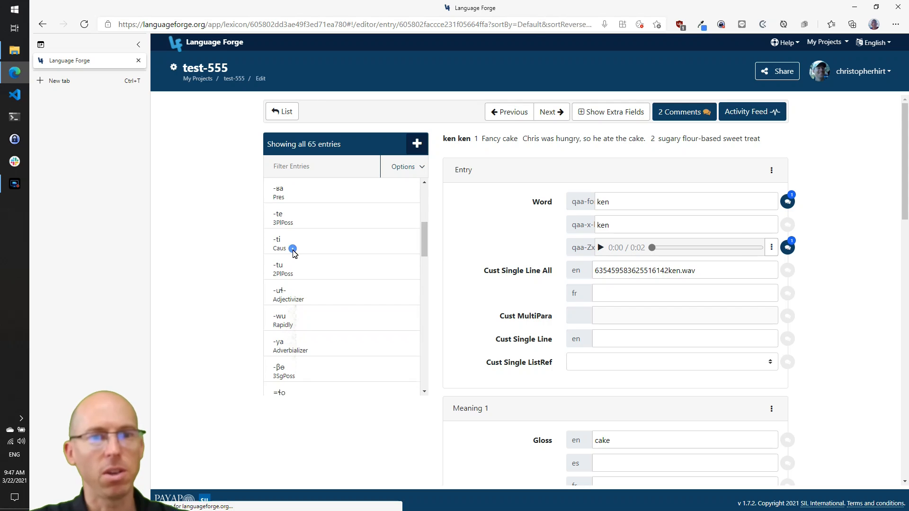
click(305, 323)
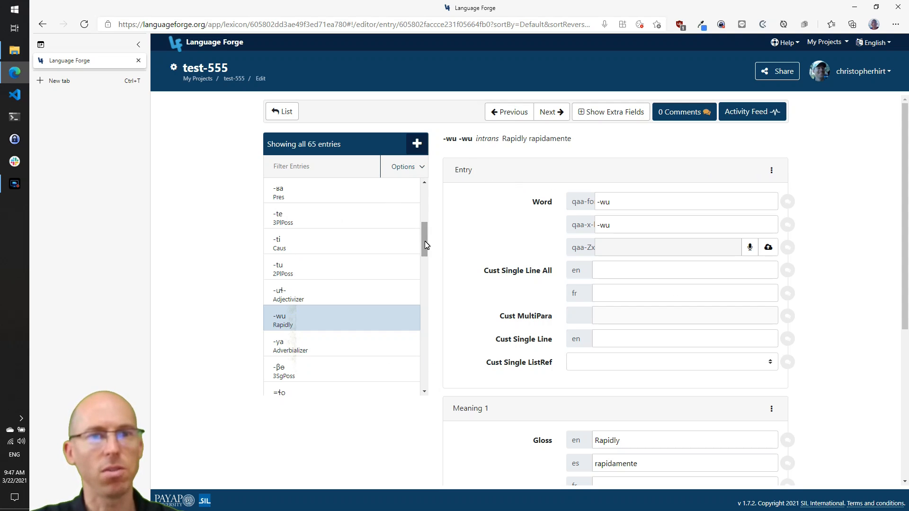
Return to the full entries list and look through it down to the final entry "hello" and back to the beginning
click(284, 116)
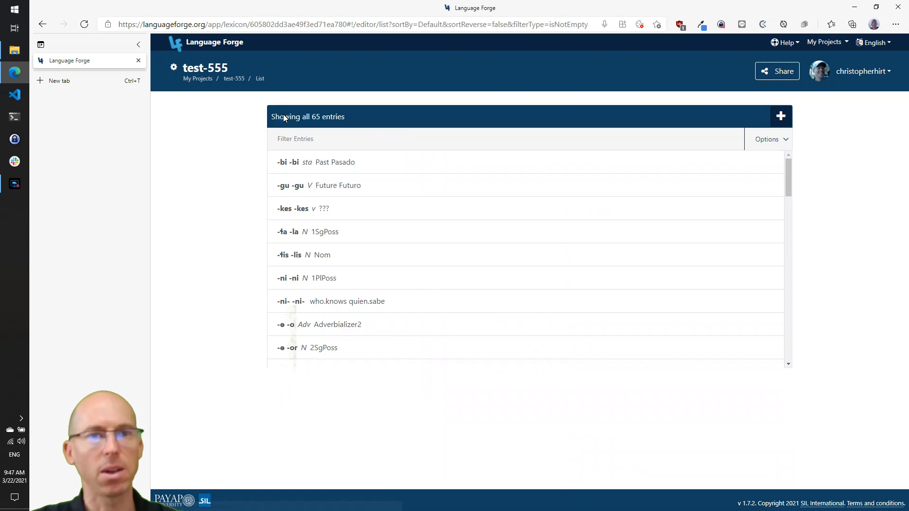
drag(790, 182, 800, 340)
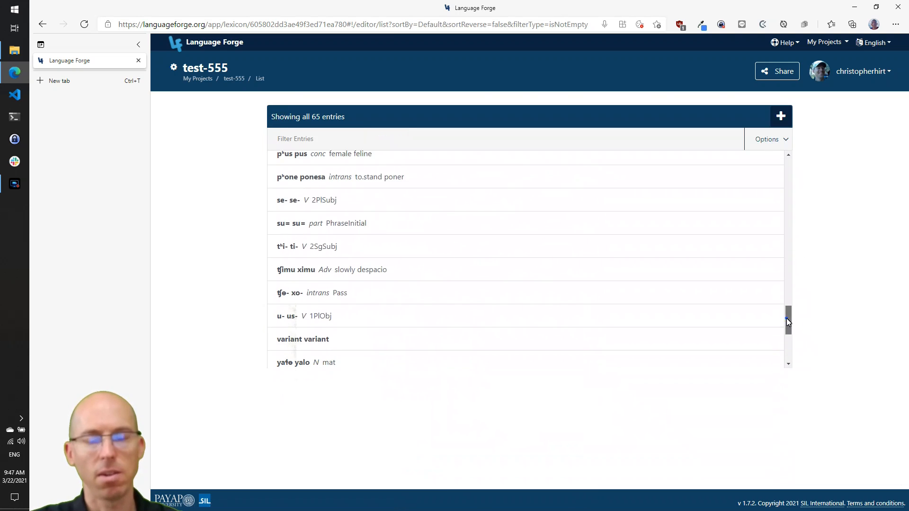
scroll(788, 316, down, 5)
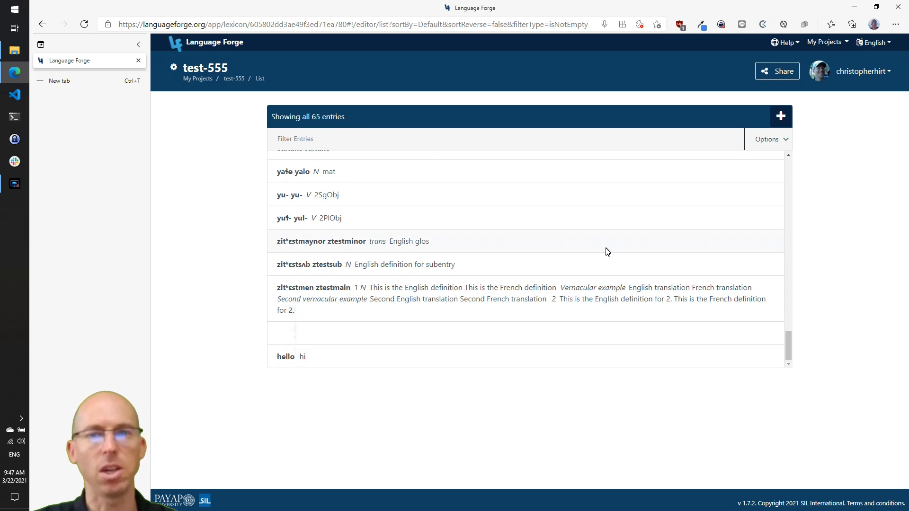
drag(790, 347, 782, 322)
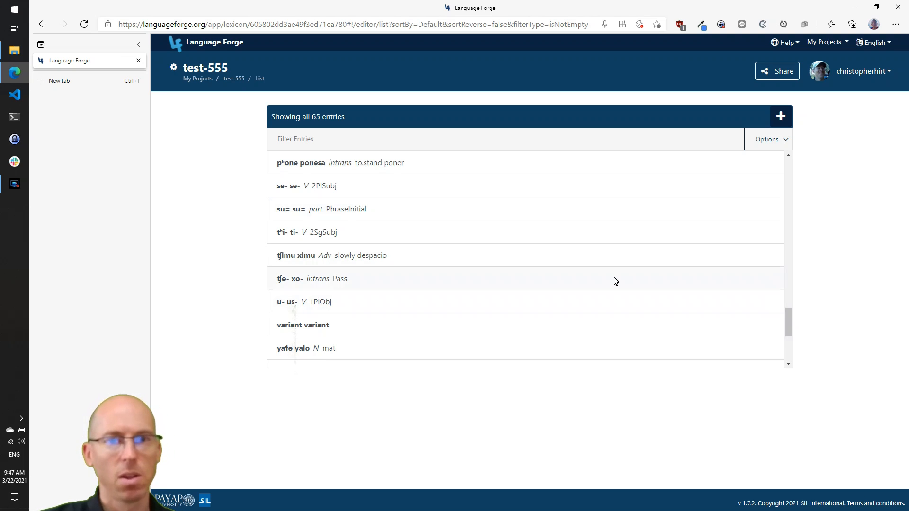
drag(791, 326, 794, 368)
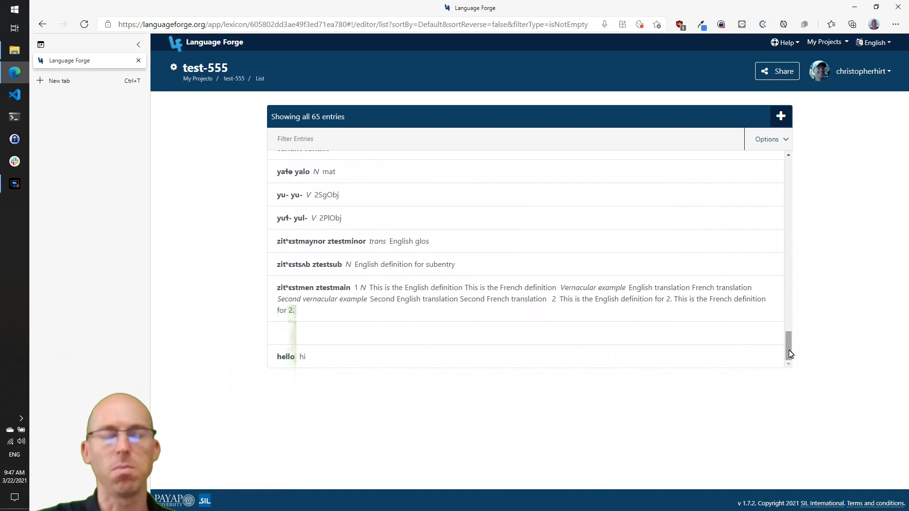
scroll(788, 337, up, 1)
drag(787, 337, 780, 160)
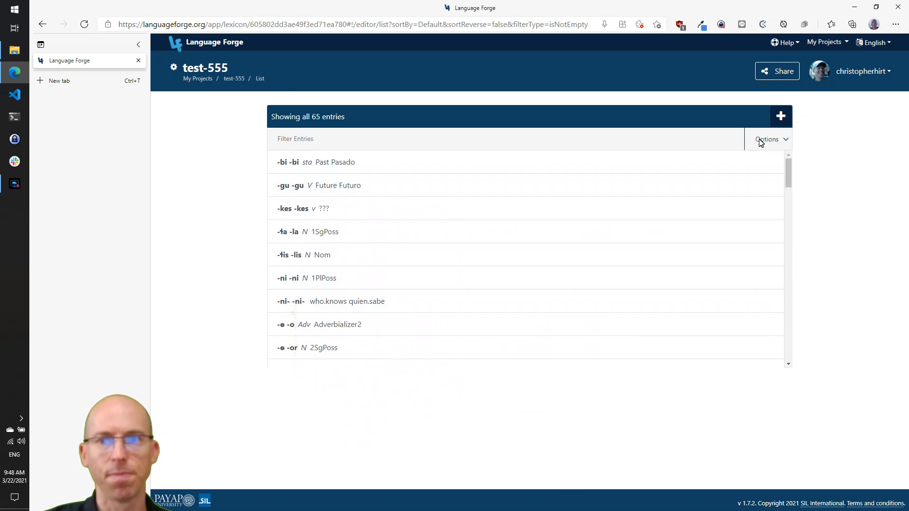
click(775, 142)
click(775, 141)
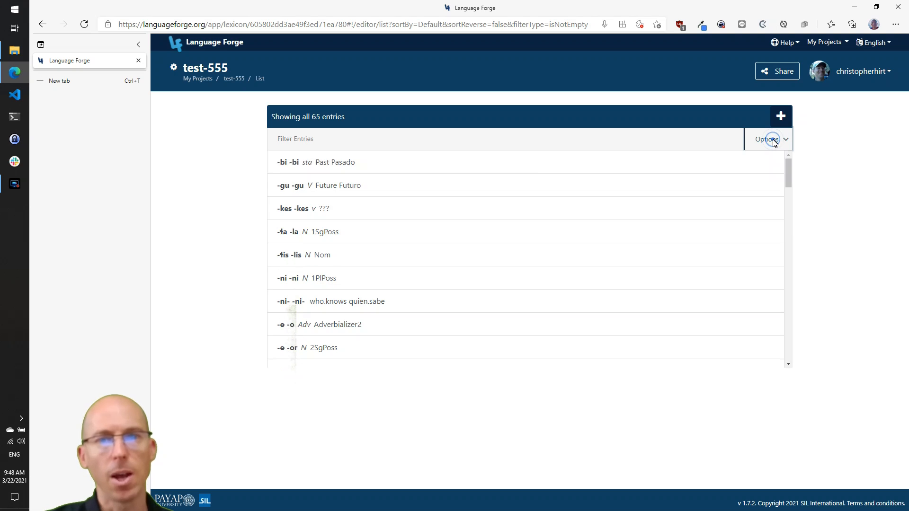
click(774, 141)
click(767, 139)
Filter the entries list for "cak" and restore the display of all entries
click(337, 138)
text(cak)
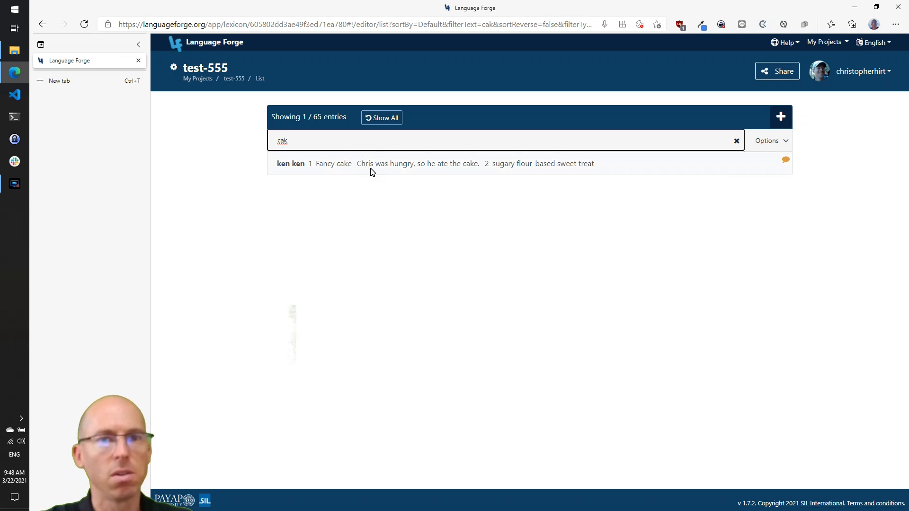
click(479, 250)
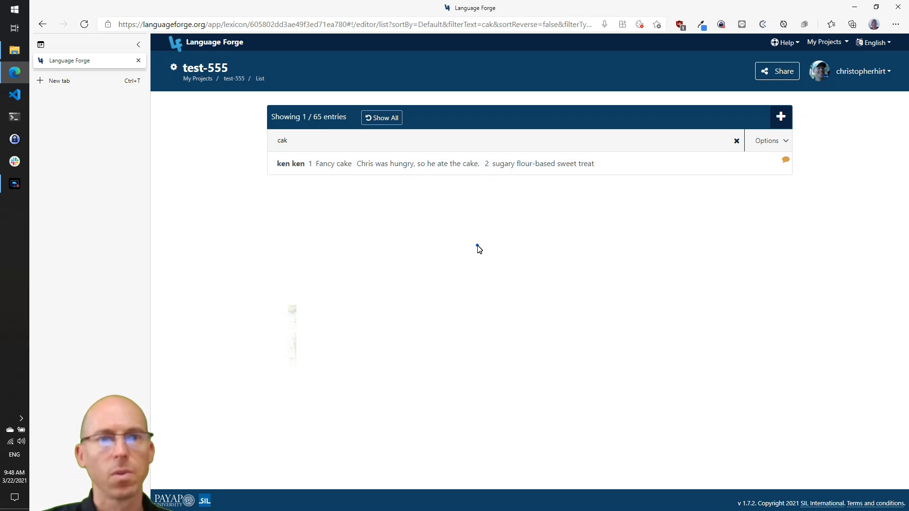
click(382, 119)
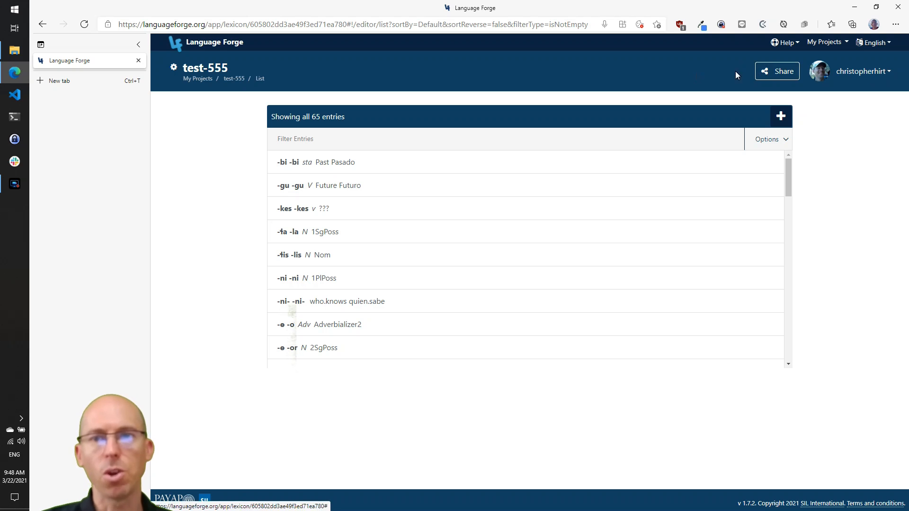
Review the project's sharing settings, including the invitation permission levels and who has access, and close them without inviting anyone
click(777, 73)
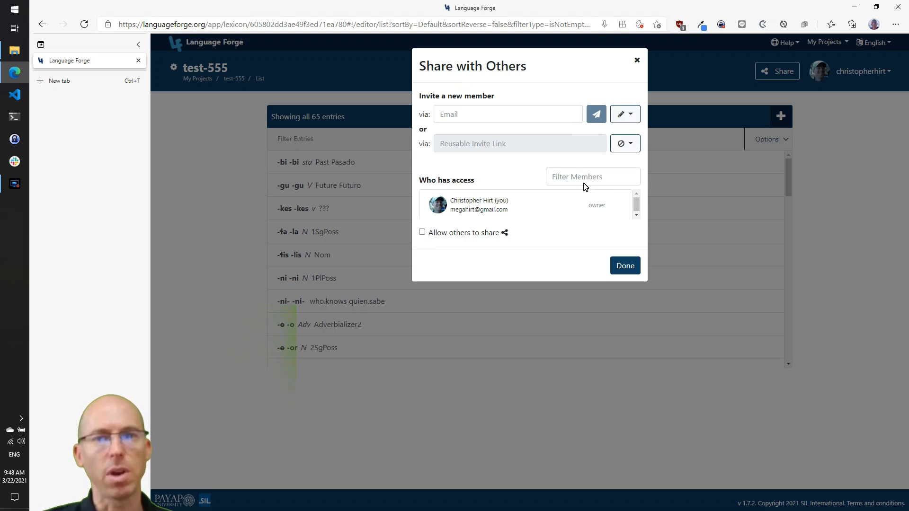
click(484, 117)
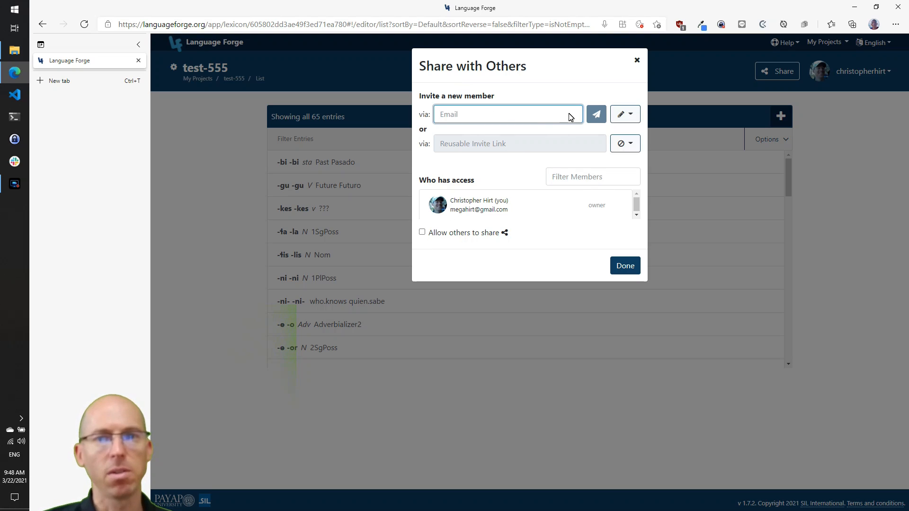
click(628, 116)
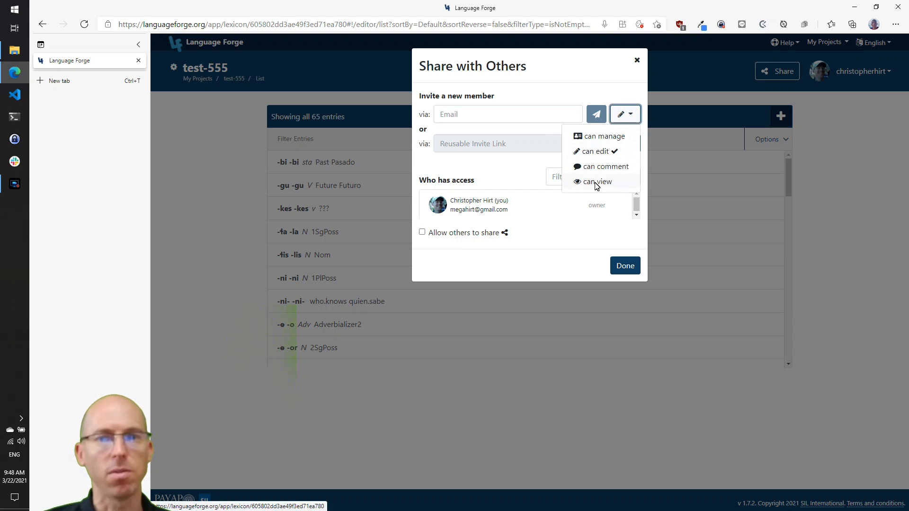
click(518, 173)
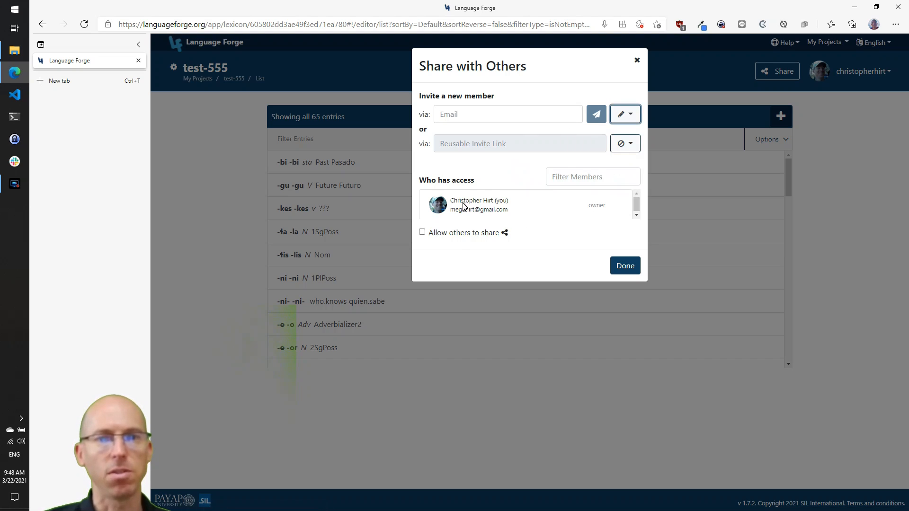
click(637, 215)
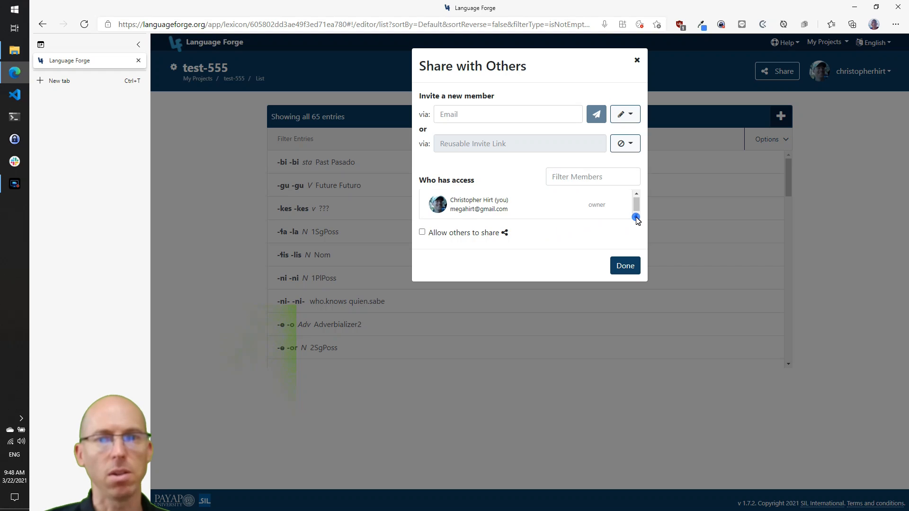
click(636, 195)
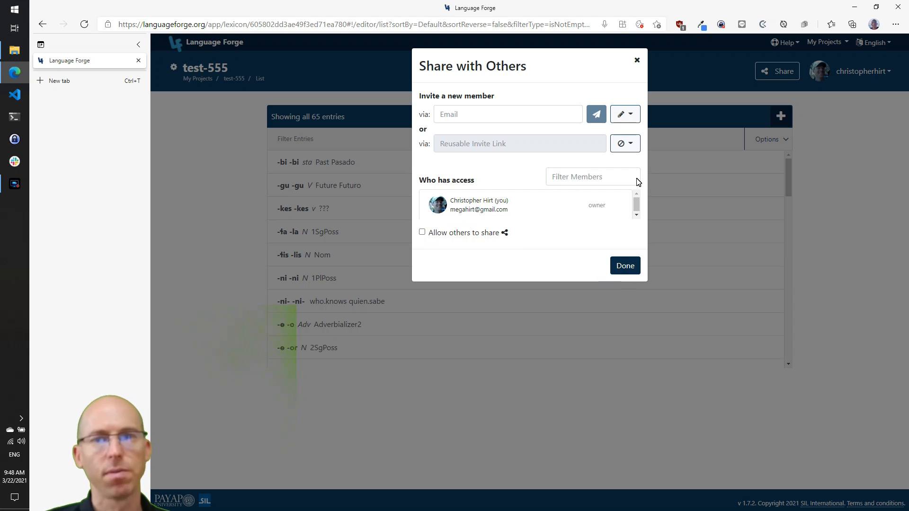
click(625, 266)
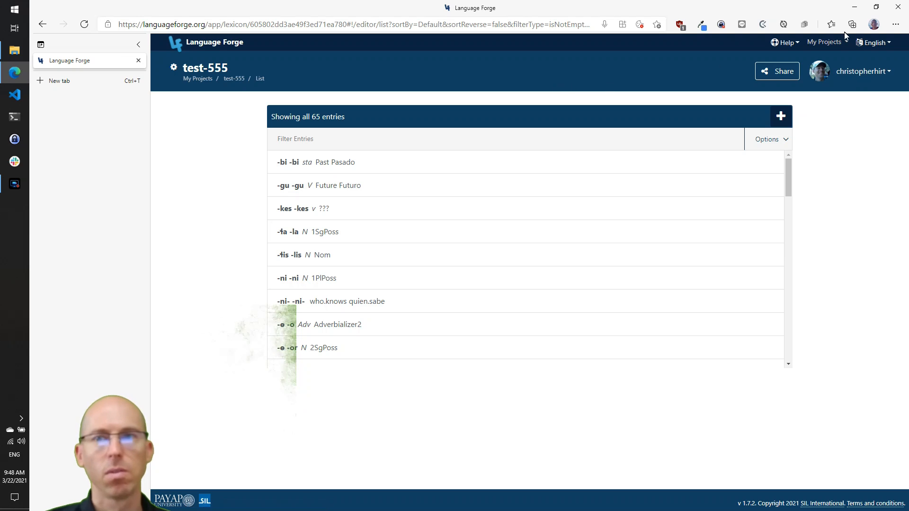
Check which projects are available under My Projects without switching project
click(830, 42)
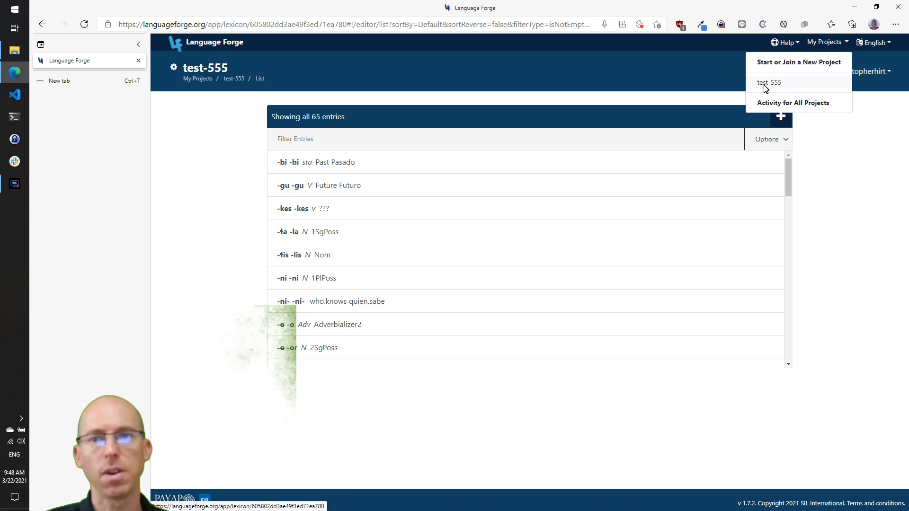
click(855, 151)
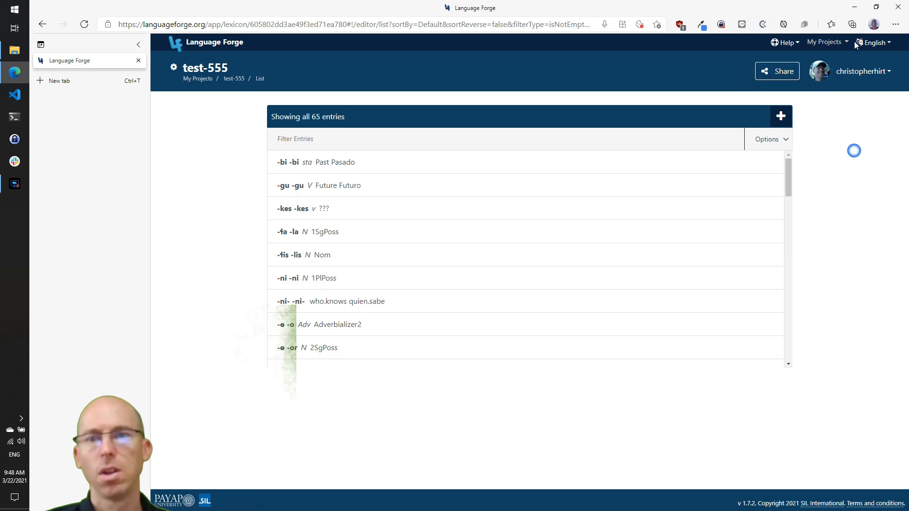
Switch the interface language to Français and back to English, and look over the available language choices
click(879, 43)
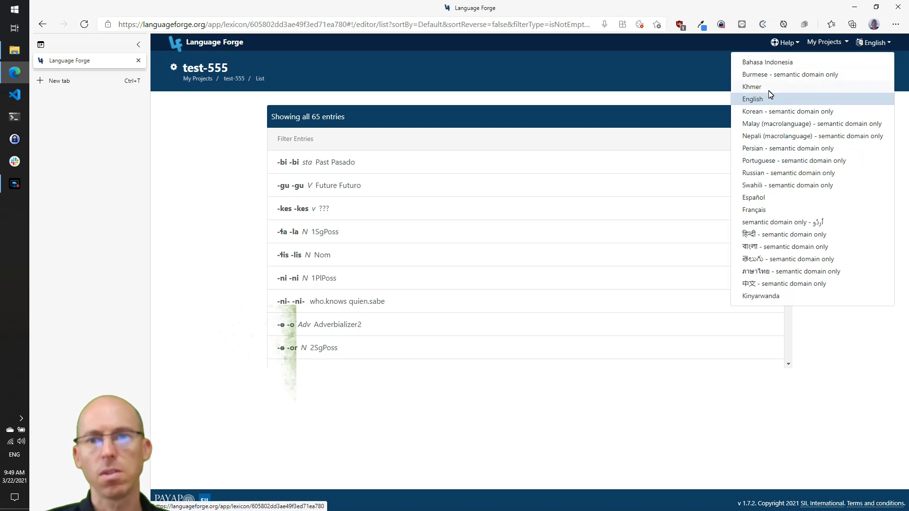
click(752, 210)
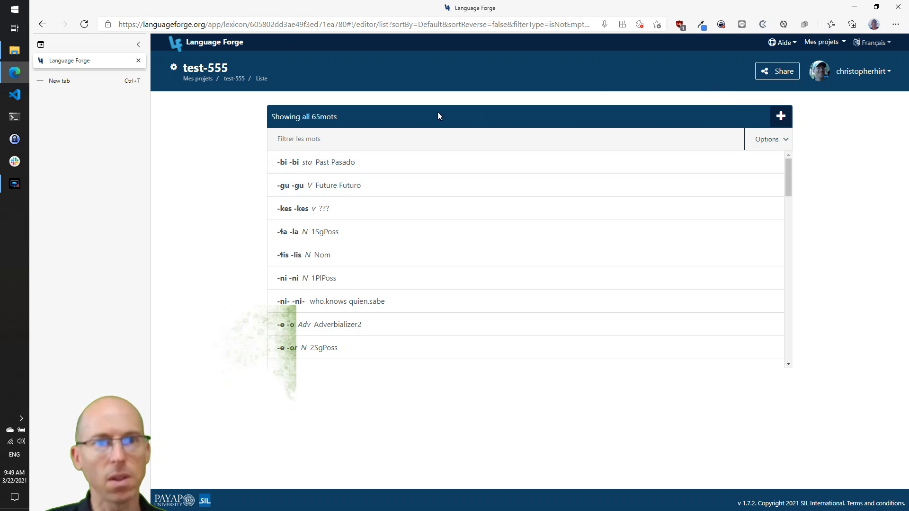
click(279, 143)
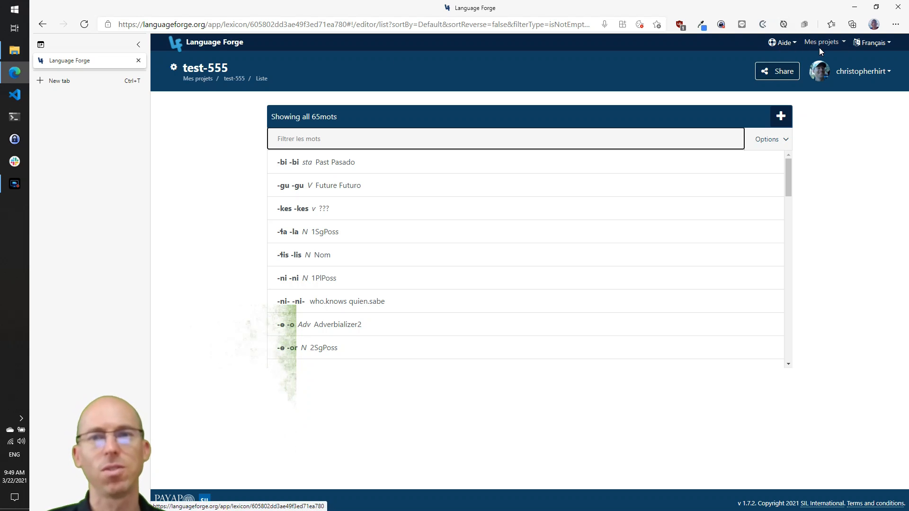
click(880, 43)
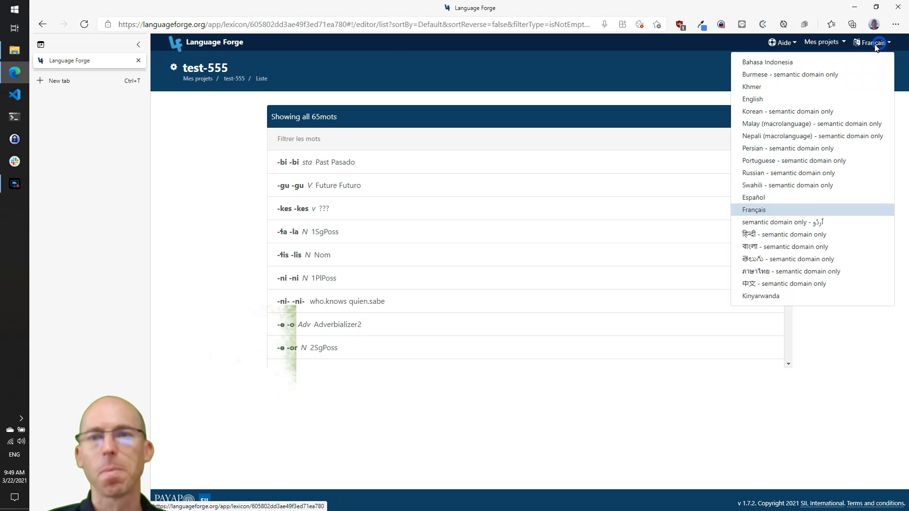
click(758, 99)
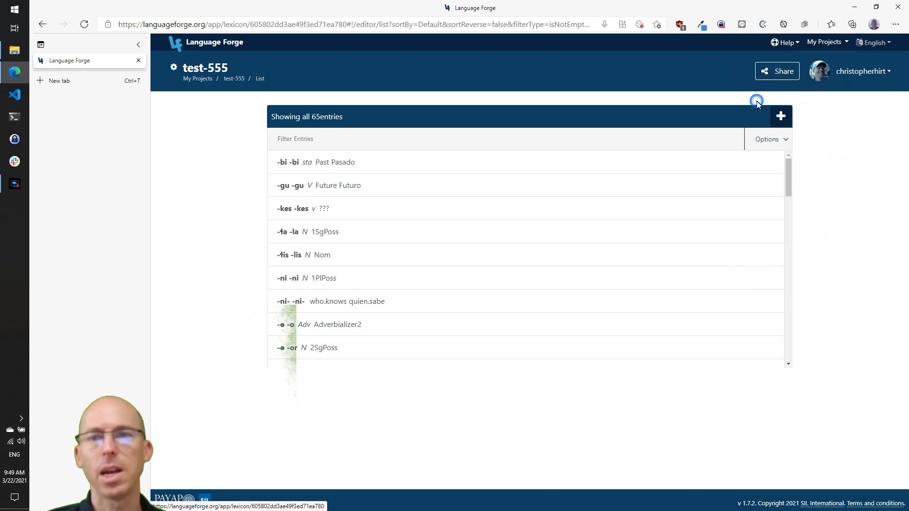
click(877, 44)
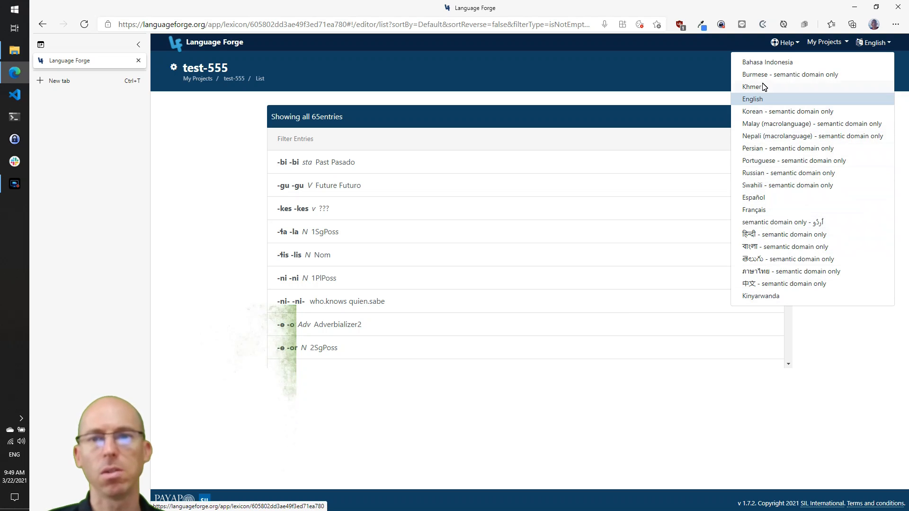
click(873, 47)
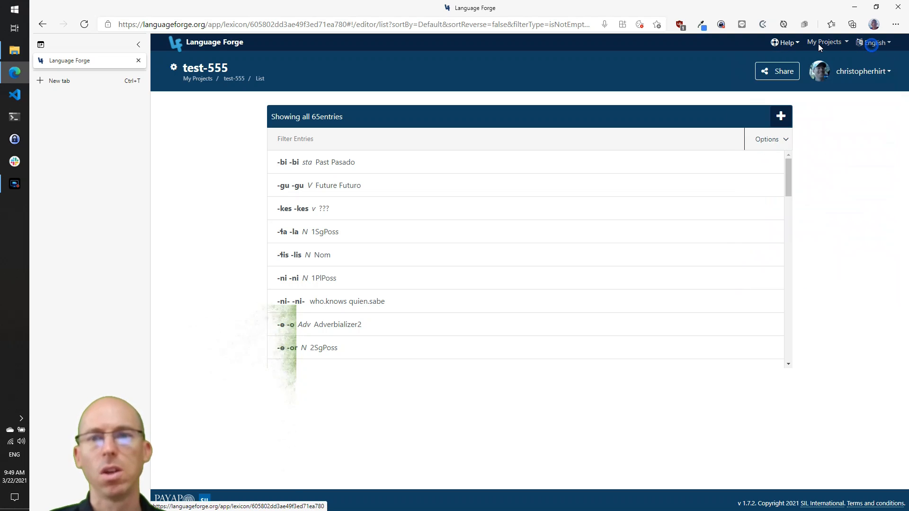
Look over the help resources, read the Language Forge release notes, and return to the test-555 entries list
click(775, 44)
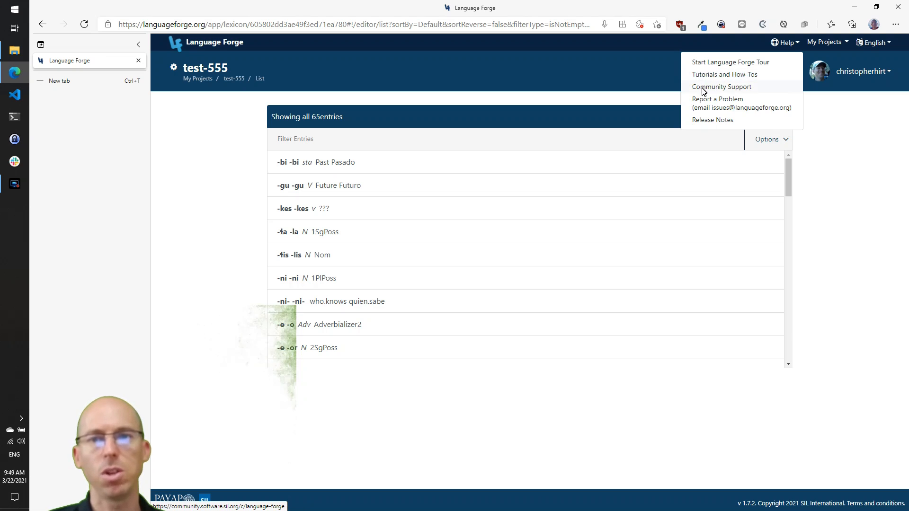
click(710, 121)
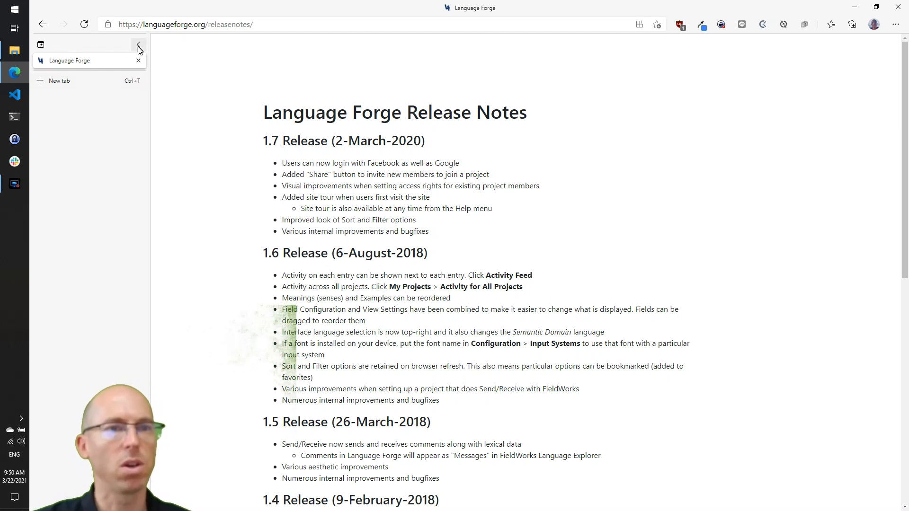
click(42, 27)
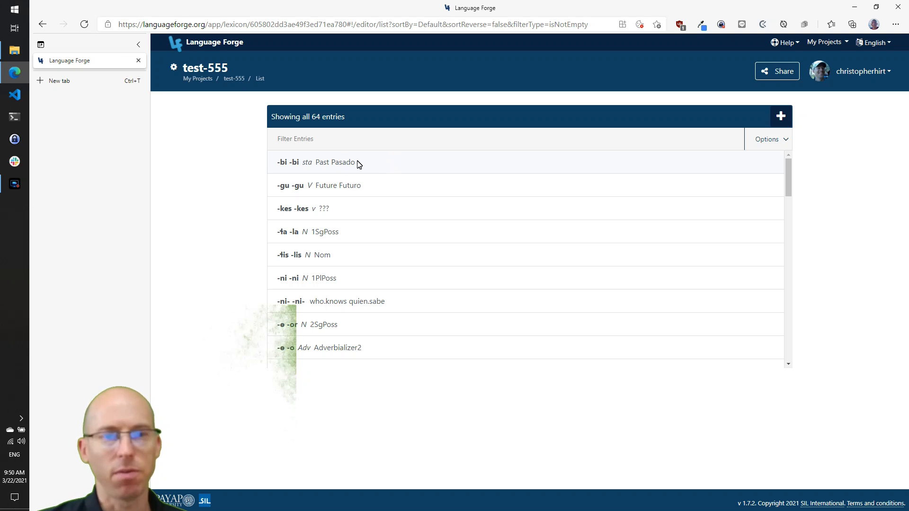
Open the "-bi" entry and browse forward one entry at a time to the "-lis" (Nom) entry
click(376, 166)
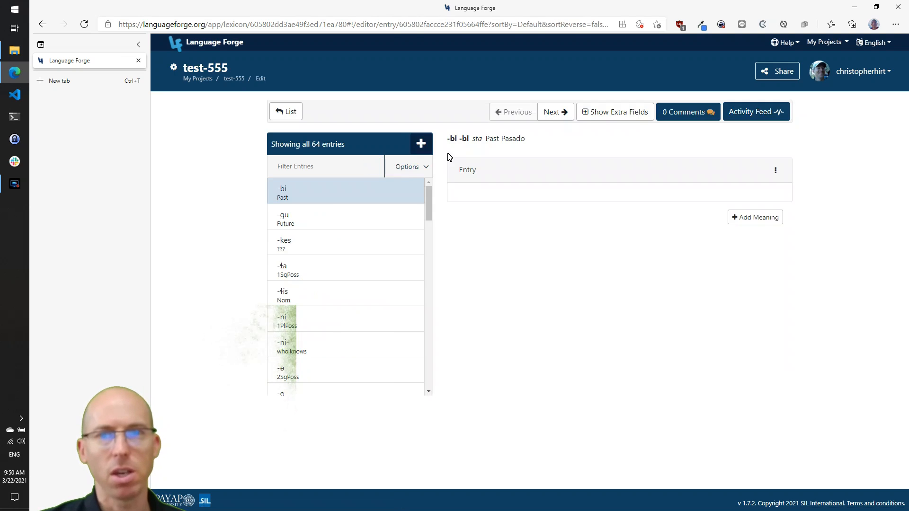
click(553, 114)
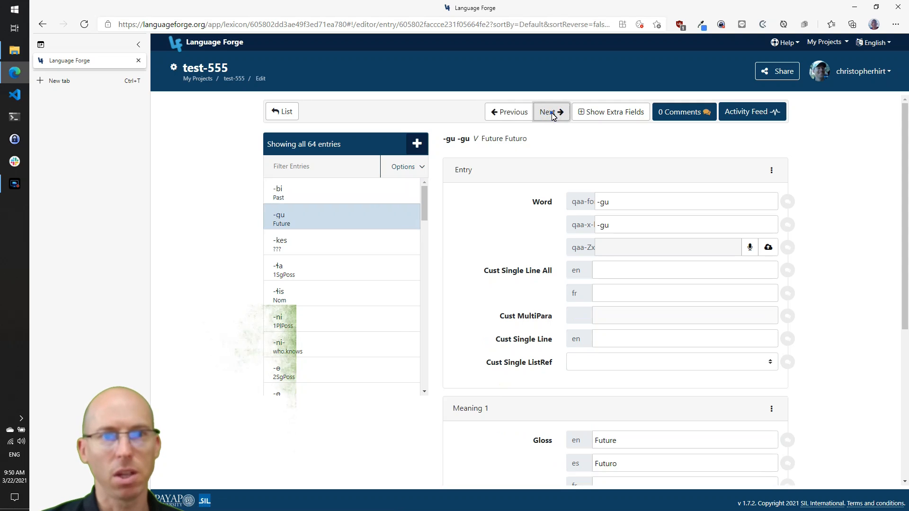
click(553, 114)
click(552, 114)
click(553, 114)
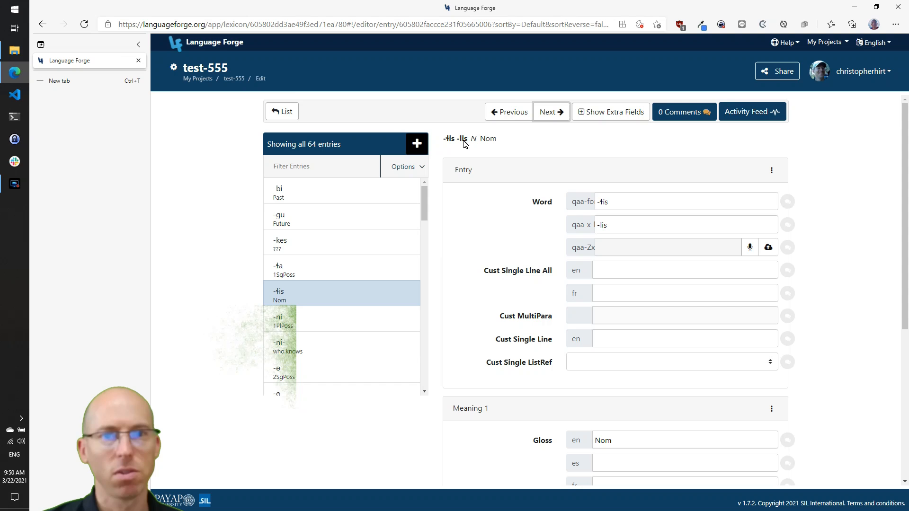
Open the project configuration and review the input system and entry field visibility settings for each role
click(175, 71)
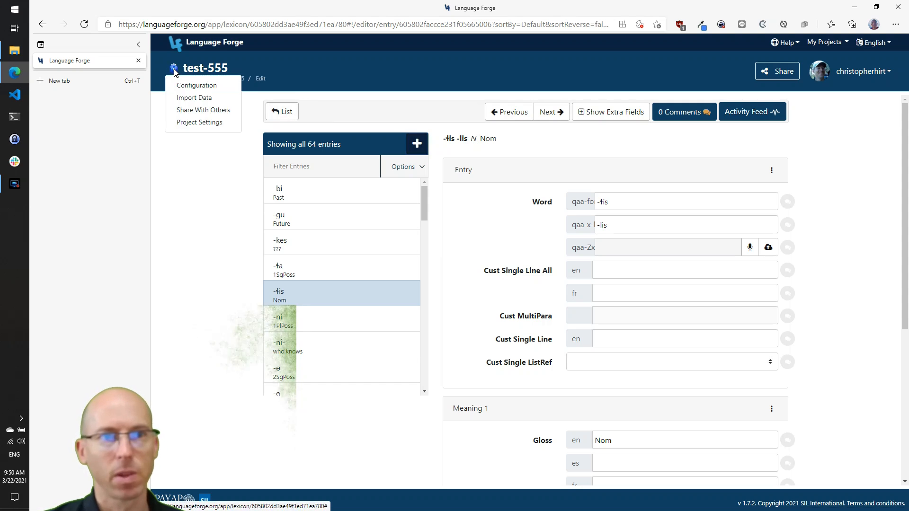
click(197, 86)
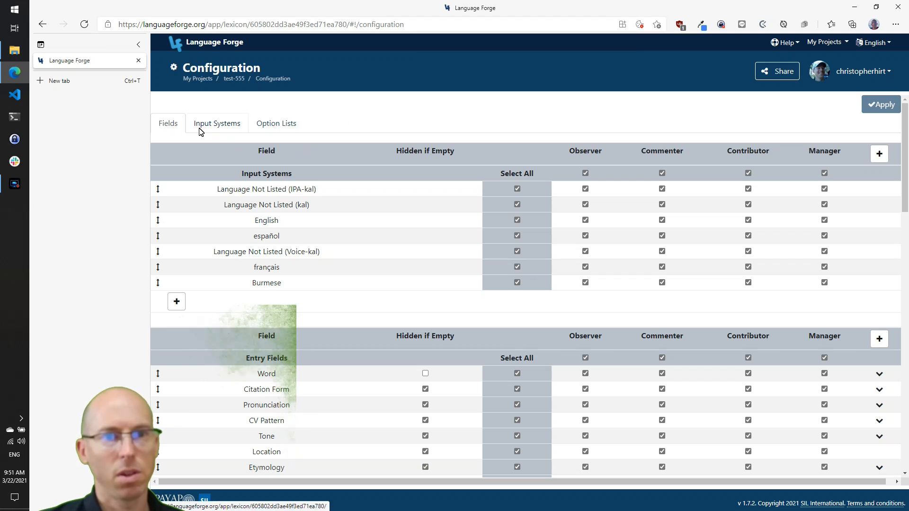
mouse_move(905, 158)
mouse_down()
mouse_move(905, 229)
mouse_move(906, 157)
mouse_up()
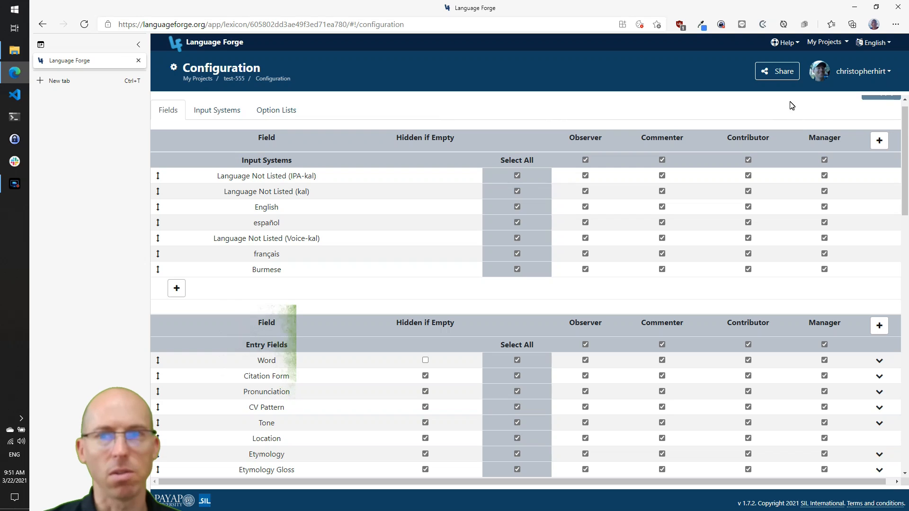
drag(907, 157, 907, 222)
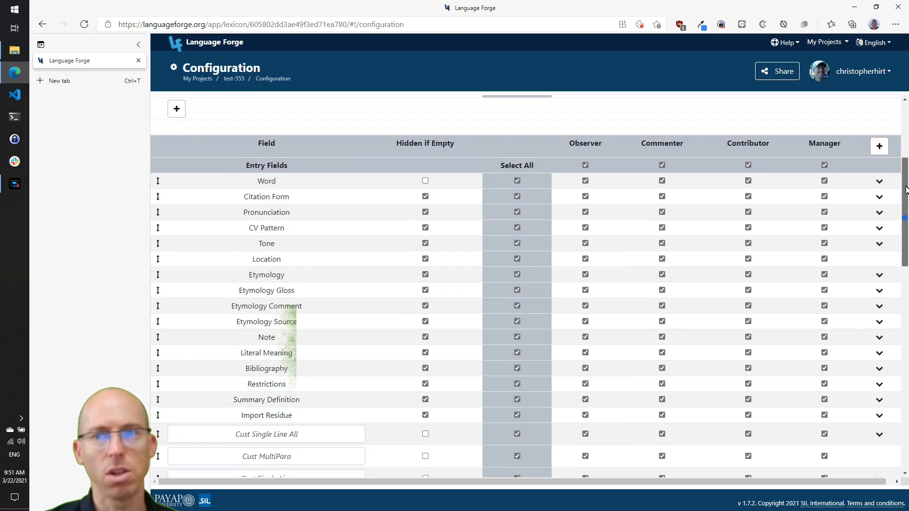
Look up a project member in the member-specific settings for entry fields, clear the username, and close without adding a column
scroll(880, 142, up, 3)
click(881, 235)
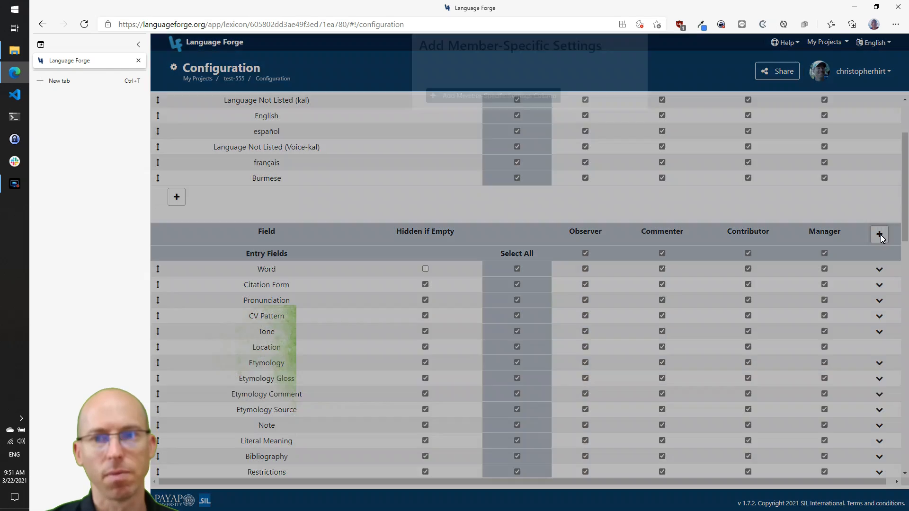
click(467, 107)
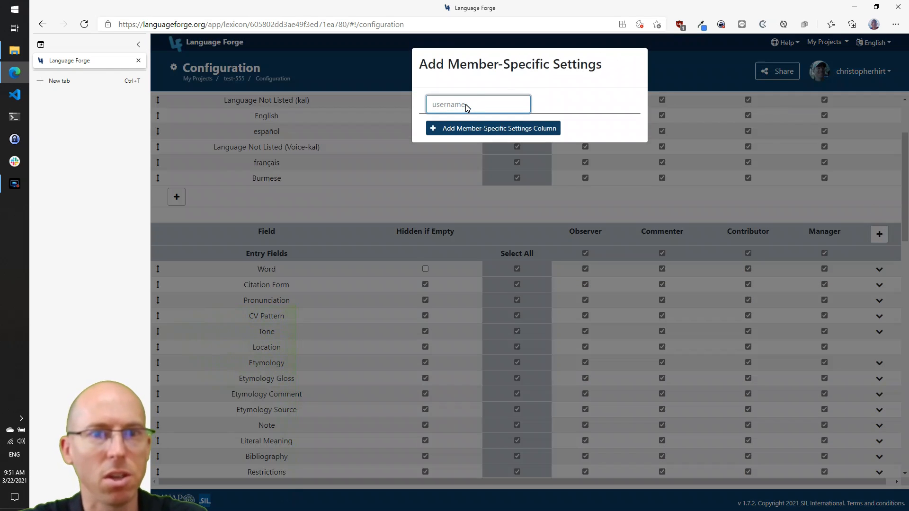
text(chr)
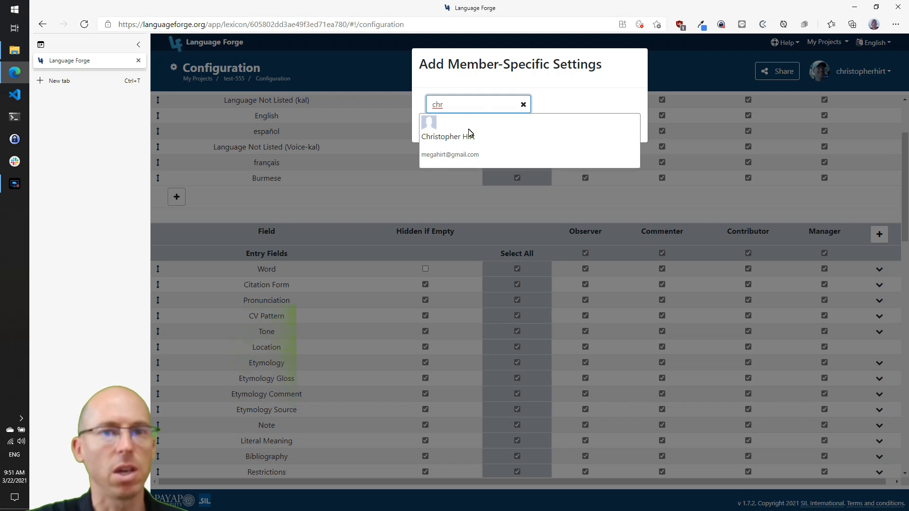
click(525, 106)
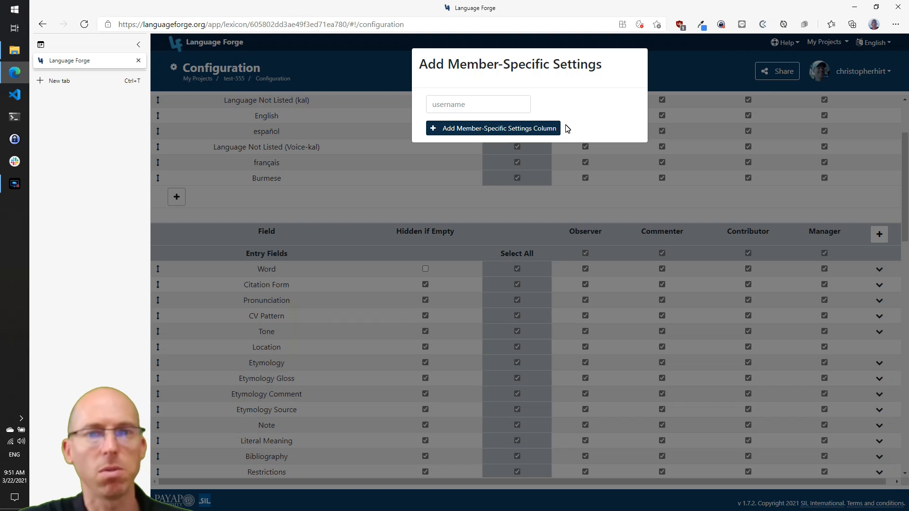
click(677, 64)
Disable the Burmese input system for all roles, apply the configuration, and open the "-bi" entry to check its fields
scroll(701, 154, up, 2)
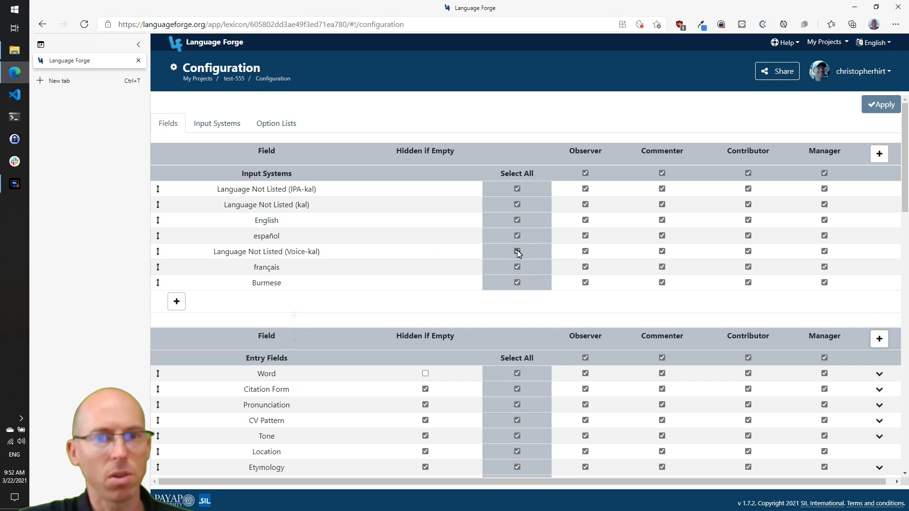
click(518, 284)
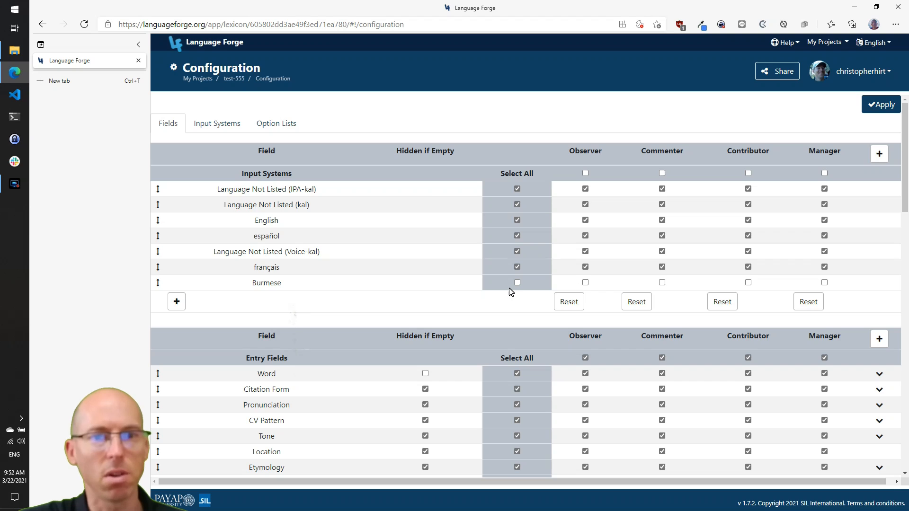
click(879, 104)
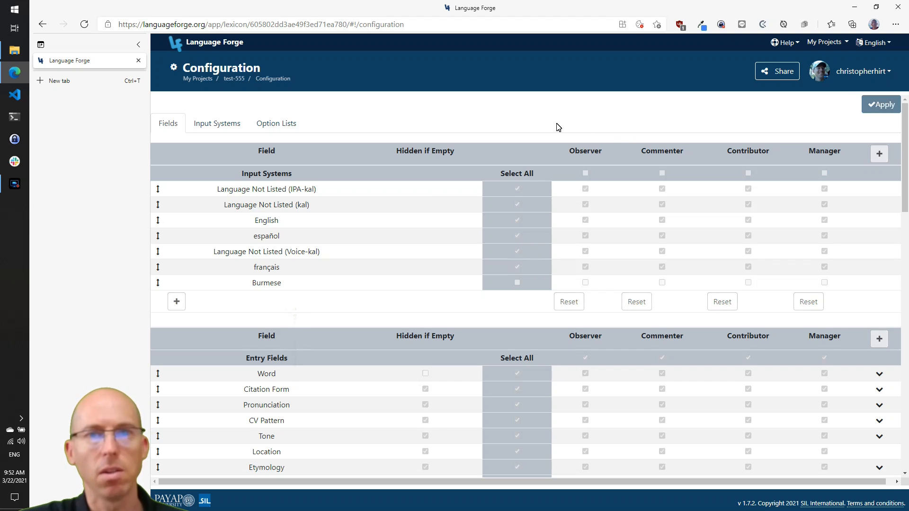
click(235, 81)
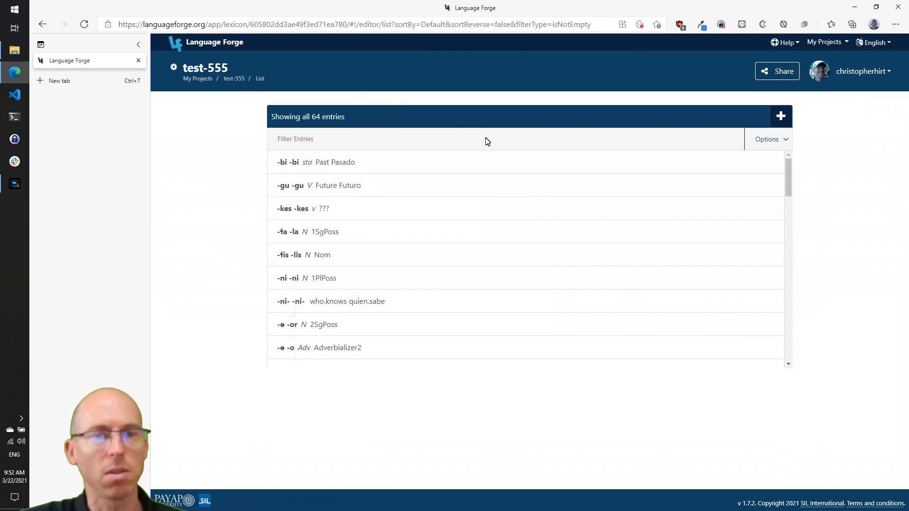
click(339, 162)
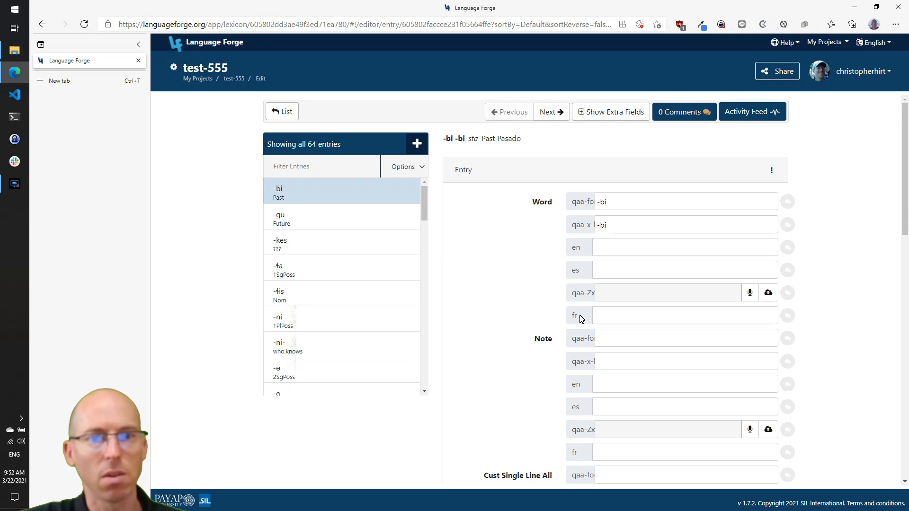
Disable the français input system for all roles in the configuration, apply it, and check the "-bi" entry again
click(174, 68)
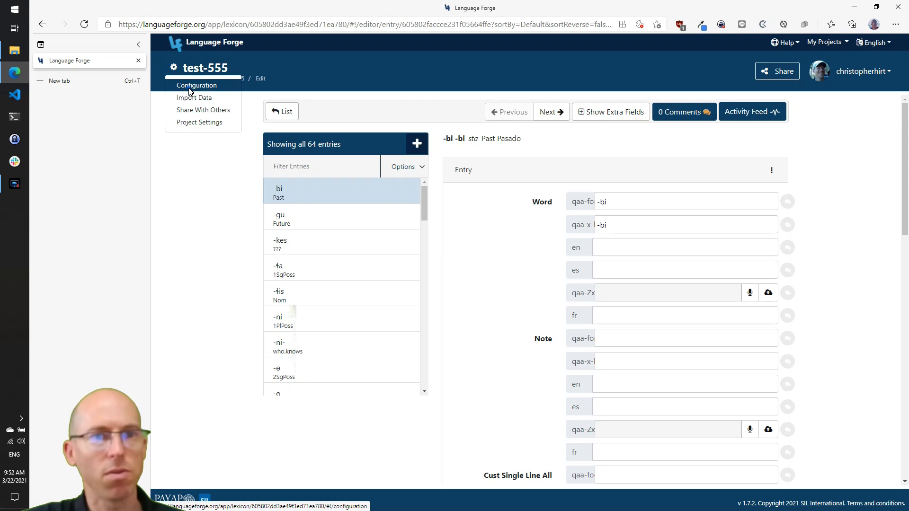
click(187, 86)
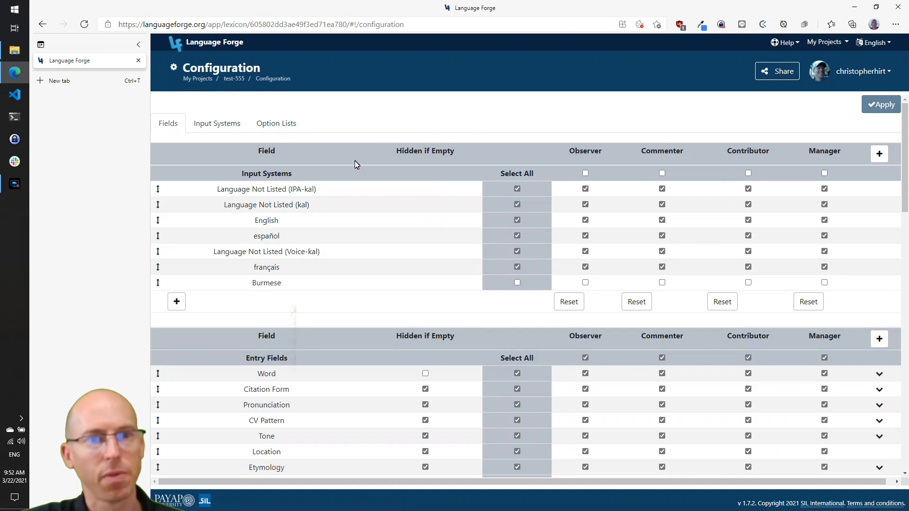
click(517, 266)
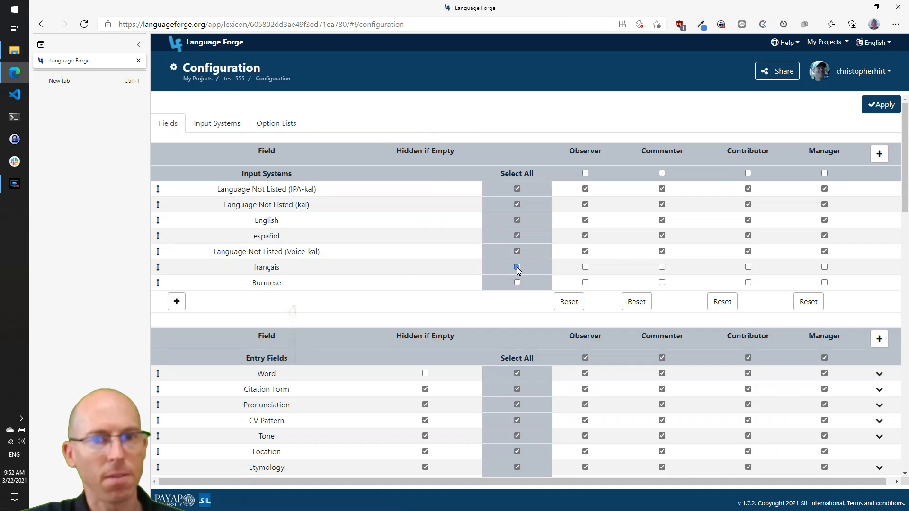
click(881, 105)
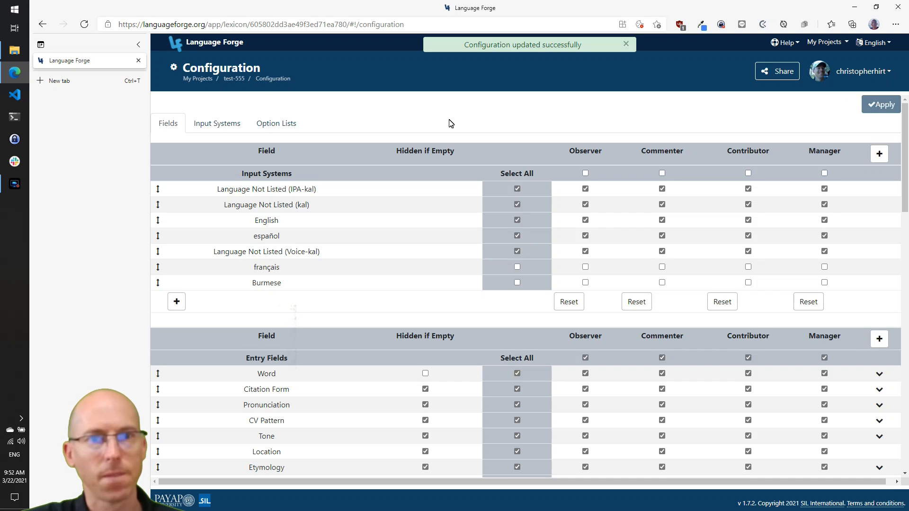
click(234, 79)
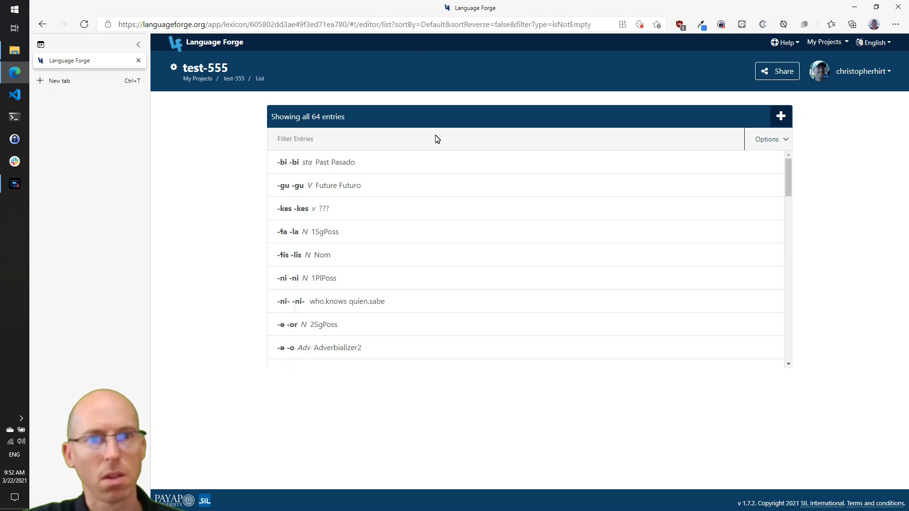
click(341, 163)
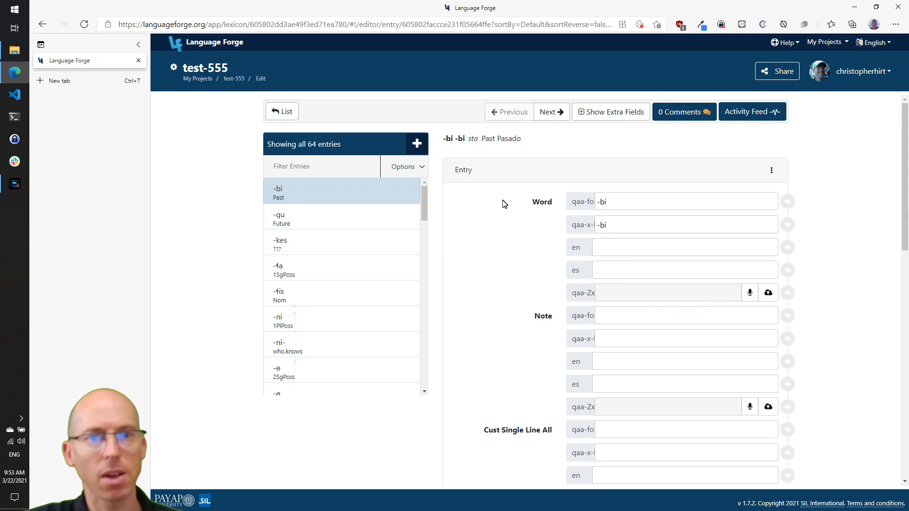
Review the configuration's input system details for the IPA-kal language and français
click(173, 68)
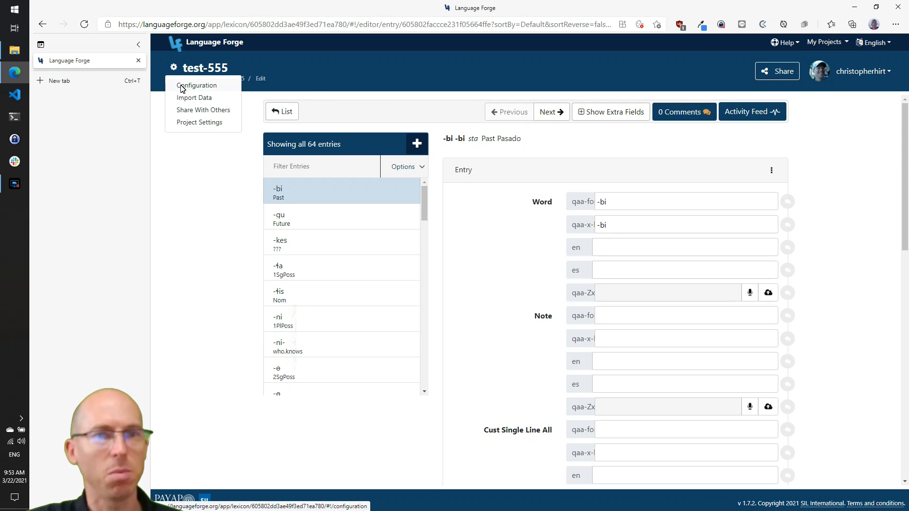
click(182, 87)
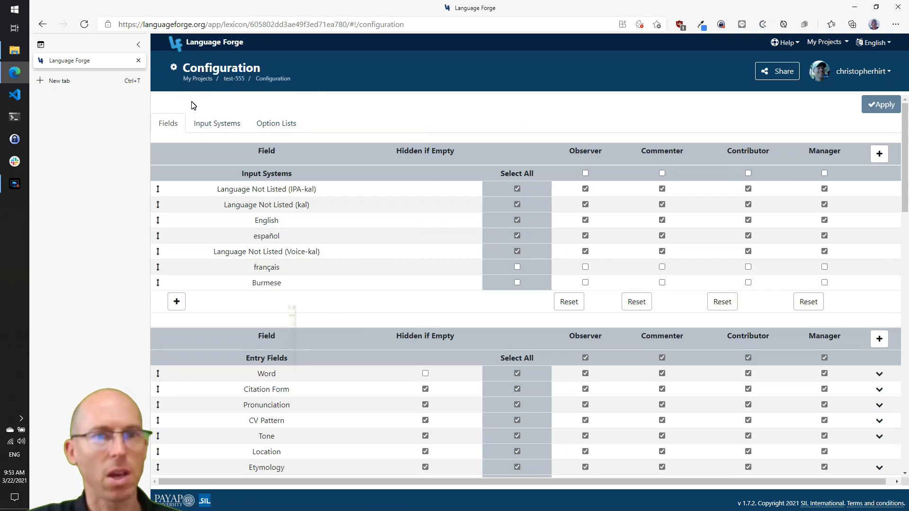
click(218, 125)
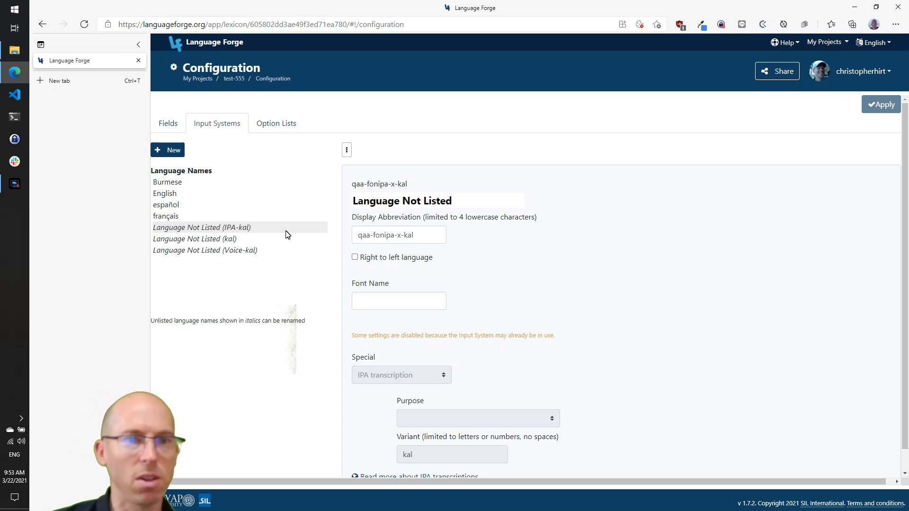
scroll(615, 332, down, 1)
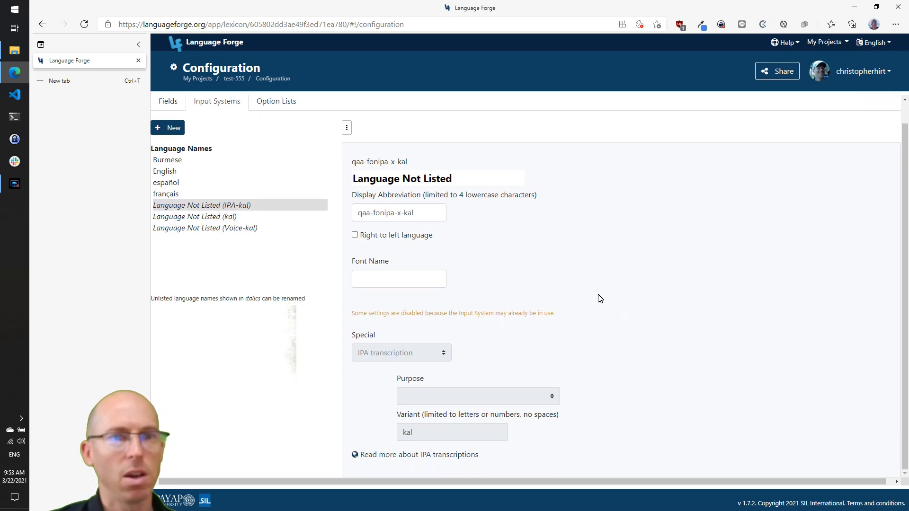
click(170, 194)
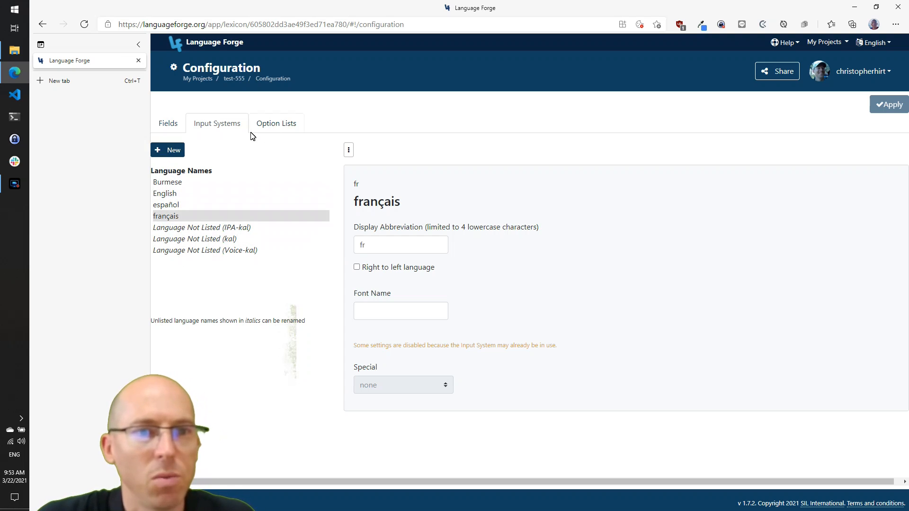
Start adding a new input system and search the available languages for "french"
click(169, 152)
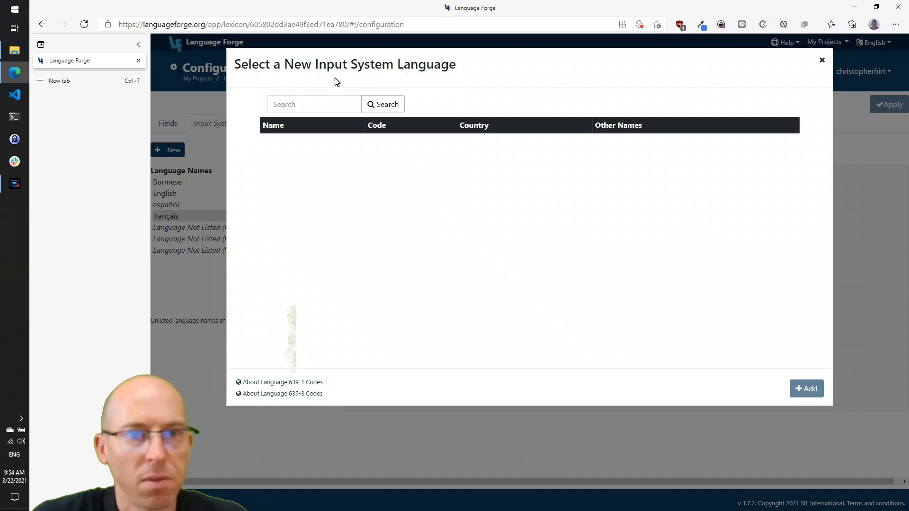
click(313, 103)
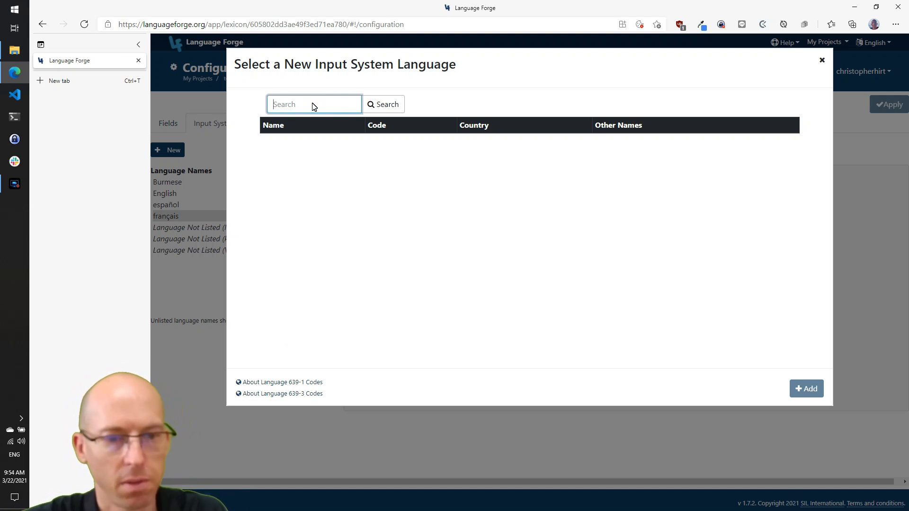
text(fre)
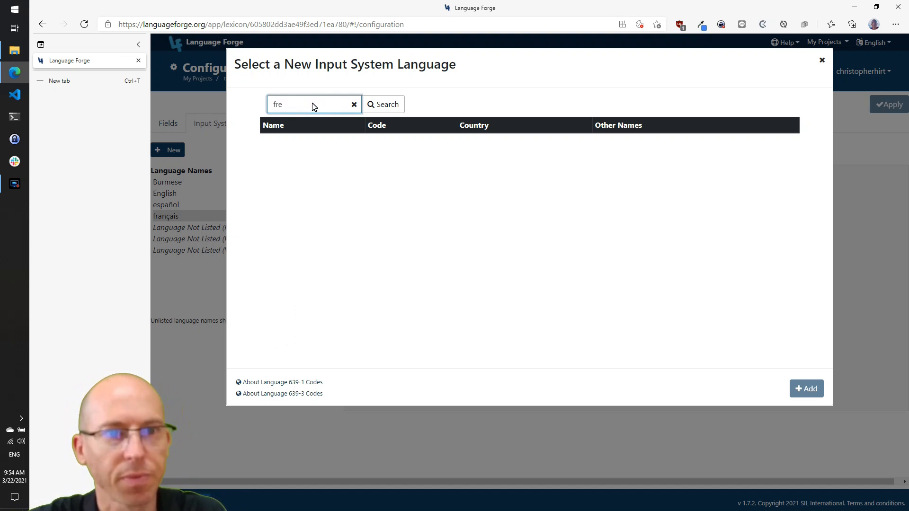
text(nch)
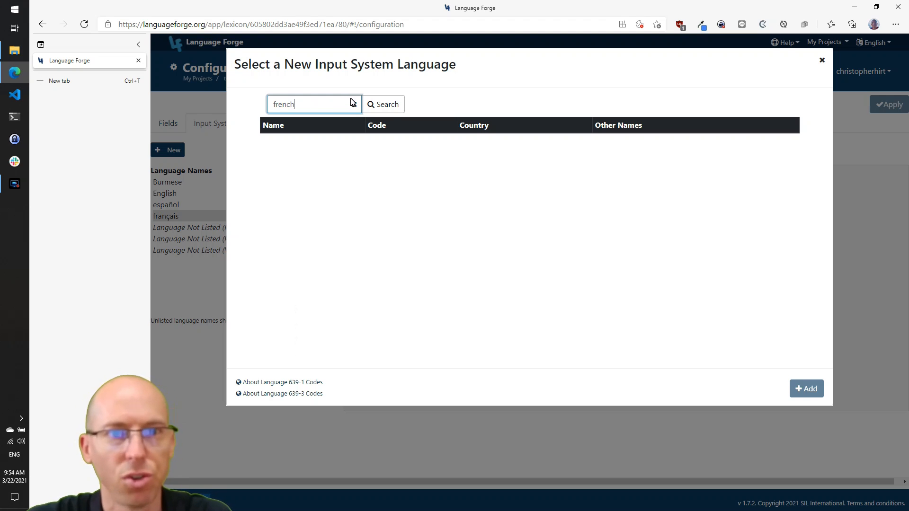
click(387, 106)
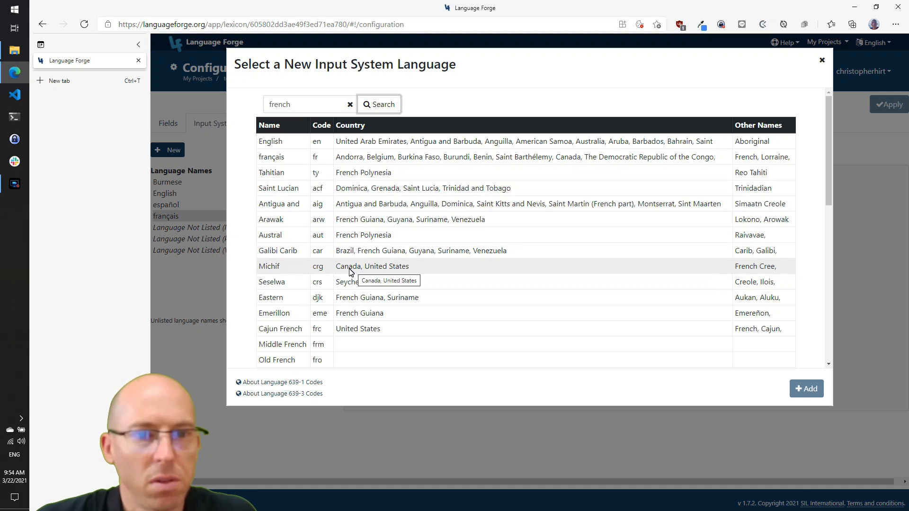
Add Cajun French as a new input system and try its right-to-left language option, leaving it off
click(287, 330)
click(781, 390)
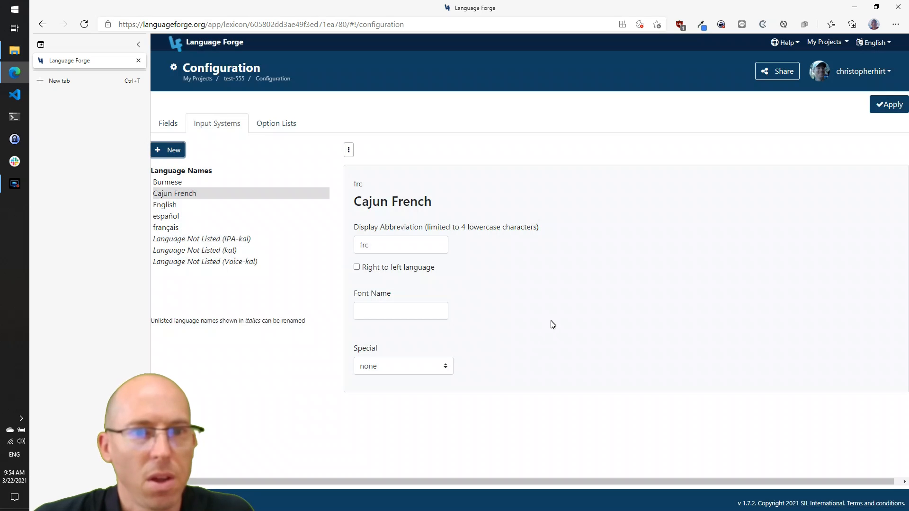
click(357, 271)
click(357, 270)
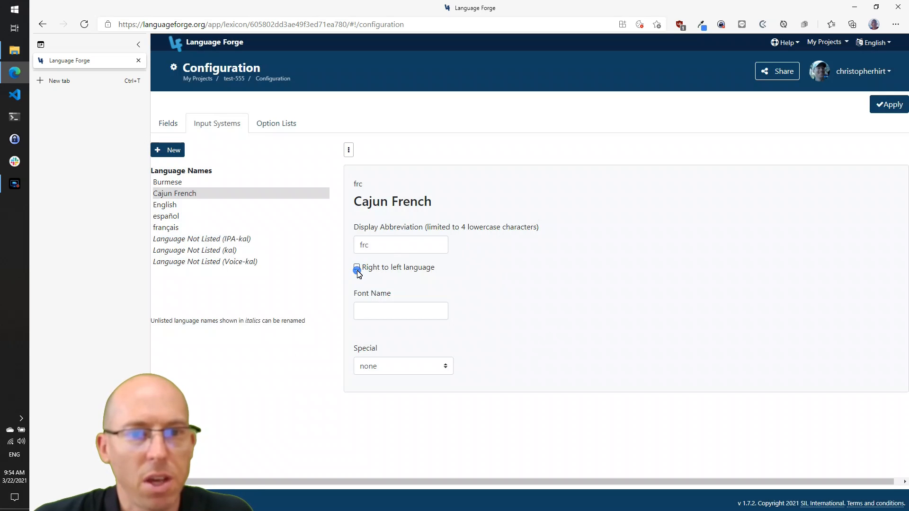
Try IPA transcription as the Special type for Cajun French and look through its purpose and variant options
click(448, 367)
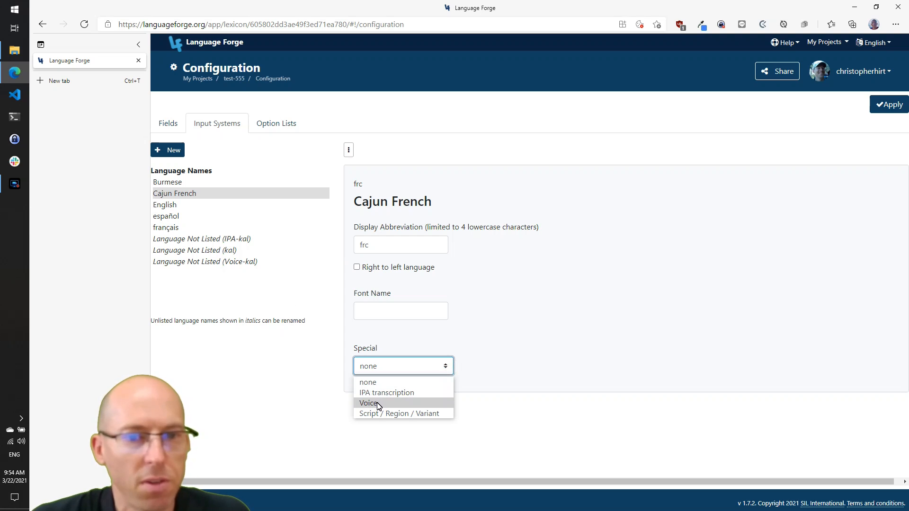
click(396, 393)
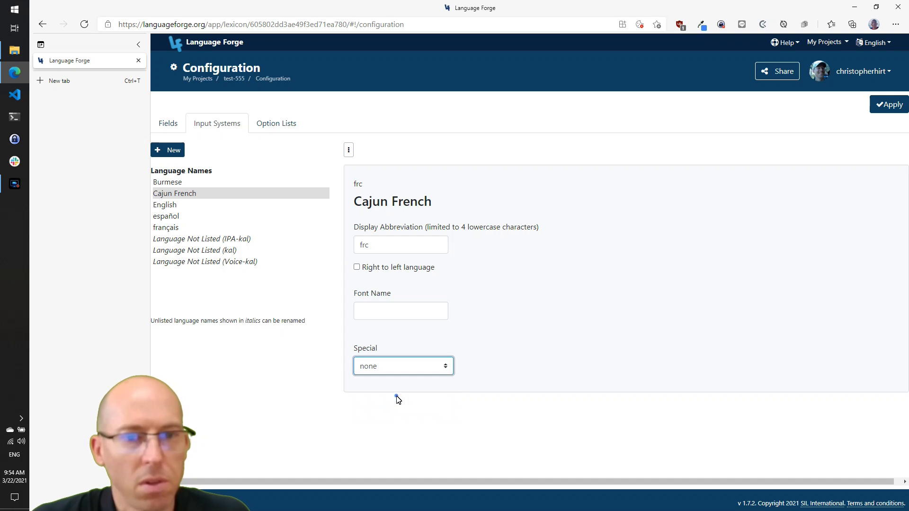
scroll(542, 354, down, 1)
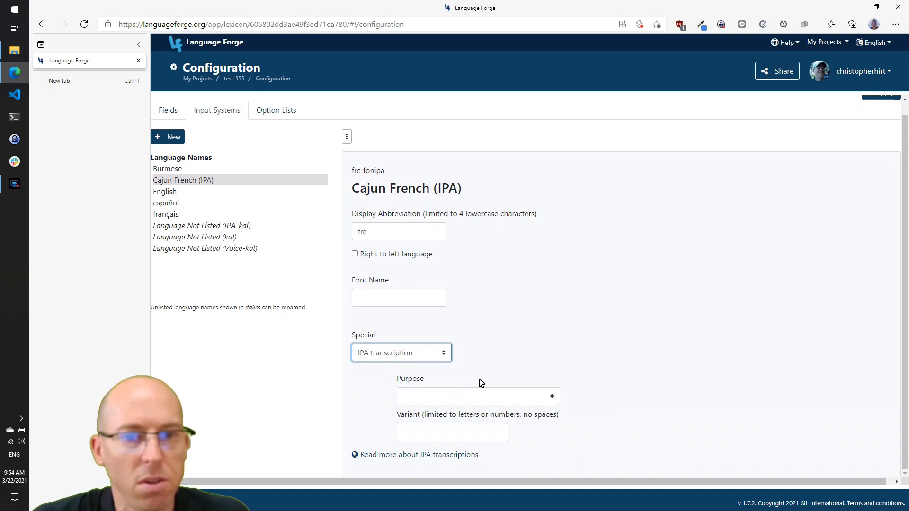
click(485, 399)
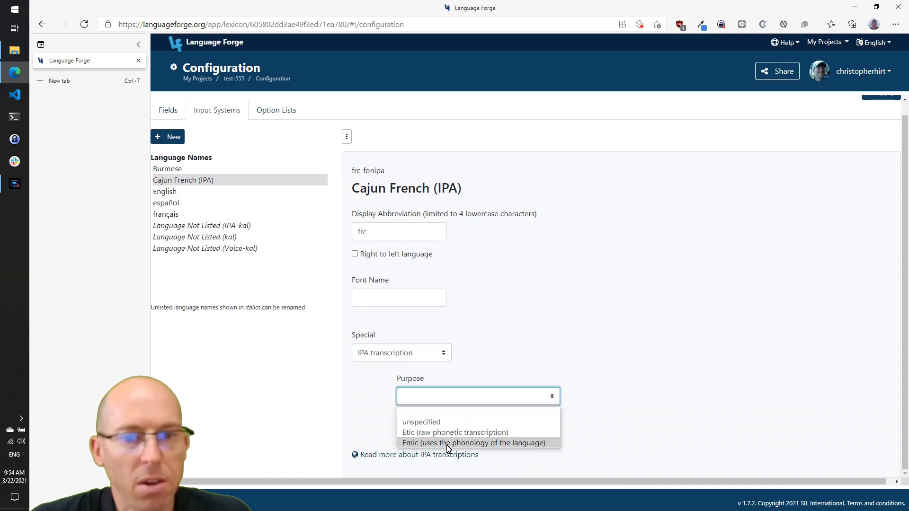
click(451, 410)
click(437, 433)
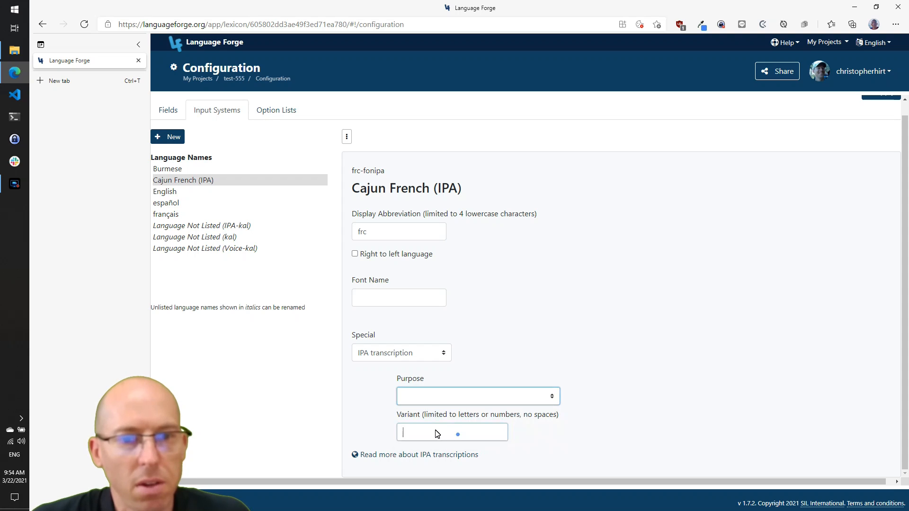
Try Voice and Script / Region / Variant as the Special type for Cajun French, and return it to none
click(418, 357)
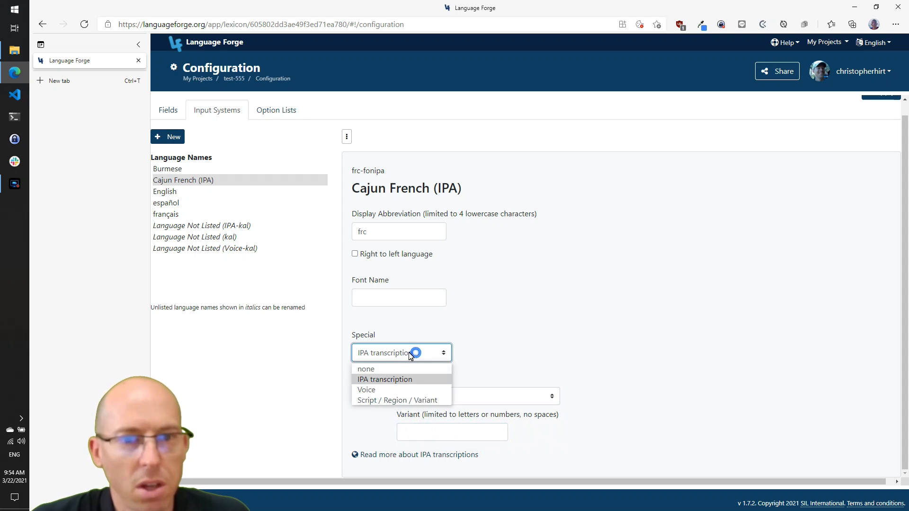
click(372, 389)
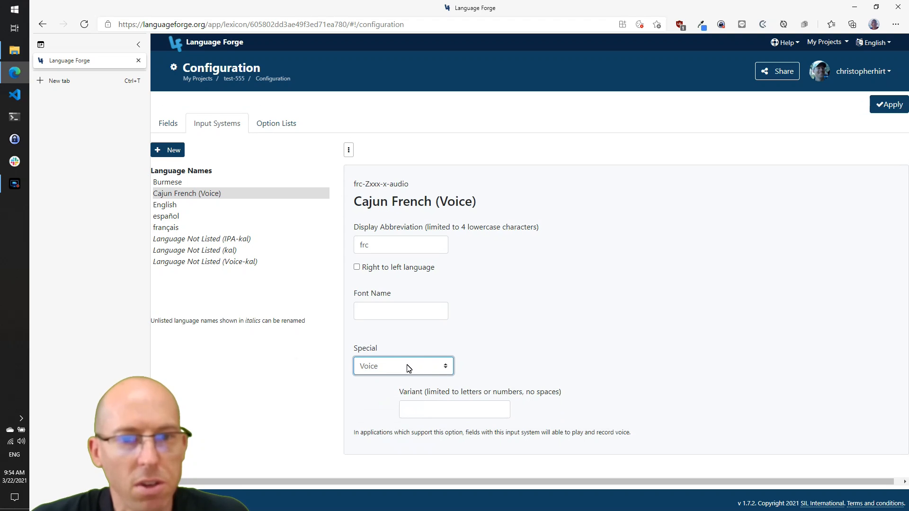
click(447, 371)
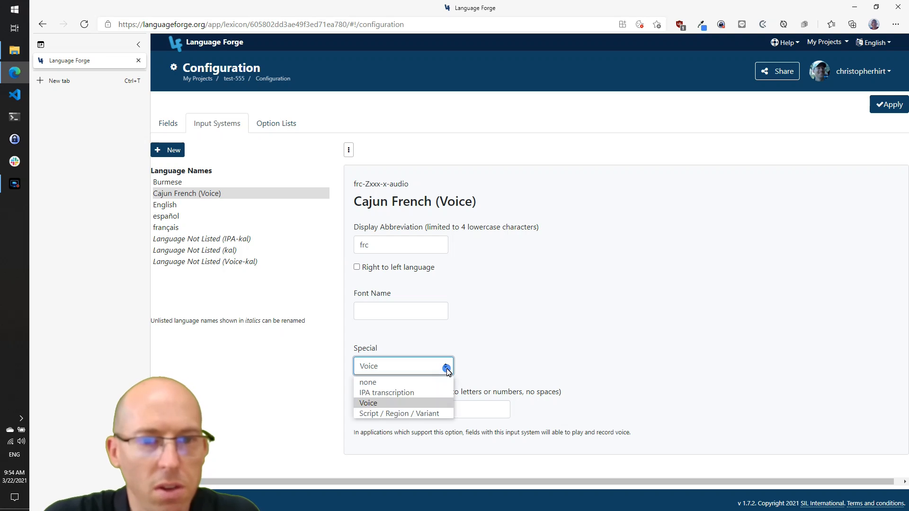
click(398, 414)
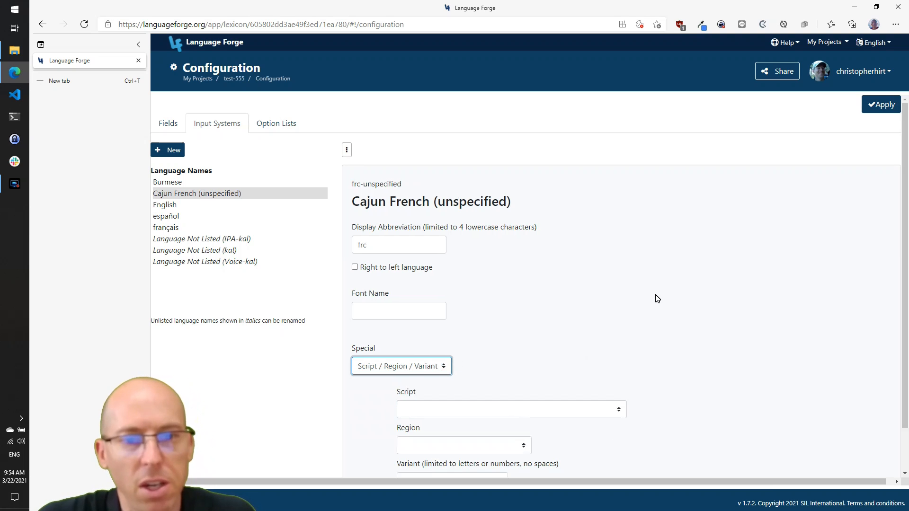
scroll(655, 299, down, 1)
click(471, 362)
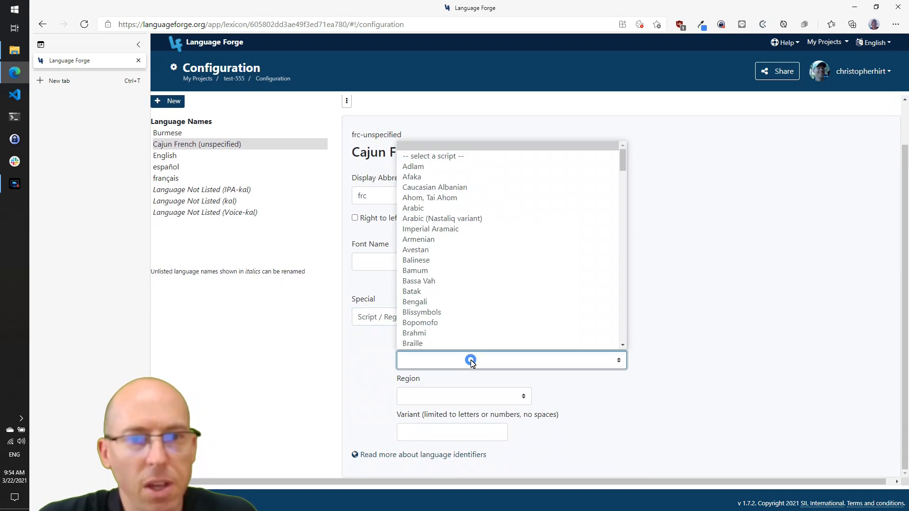
click(471, 362)
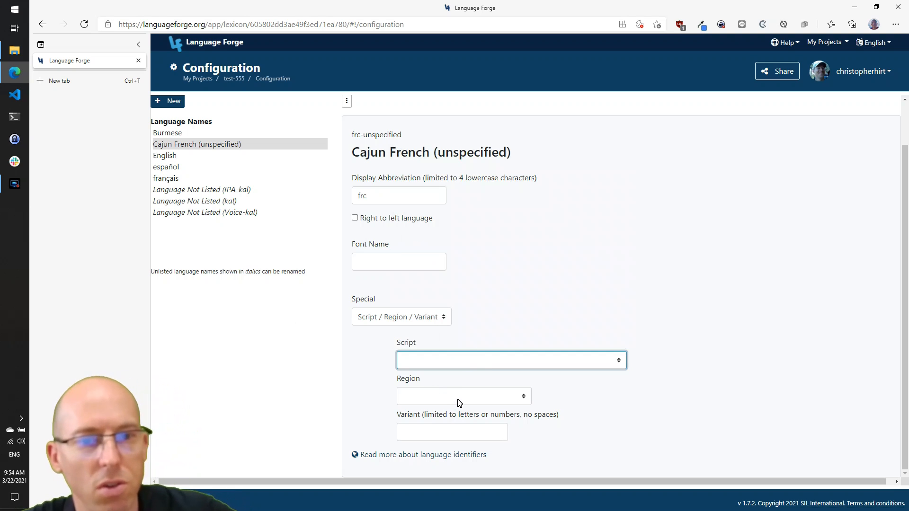
click(440, 432)
click(370, 363)
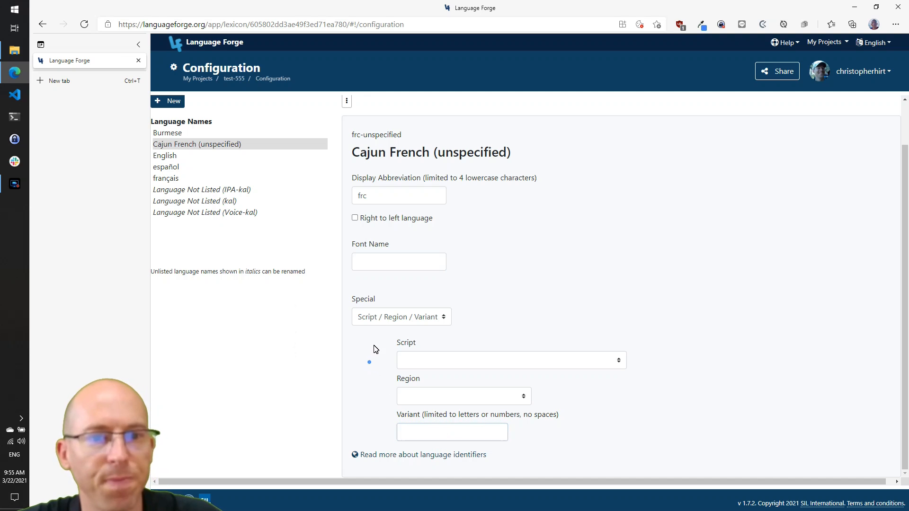
click(384, 320)
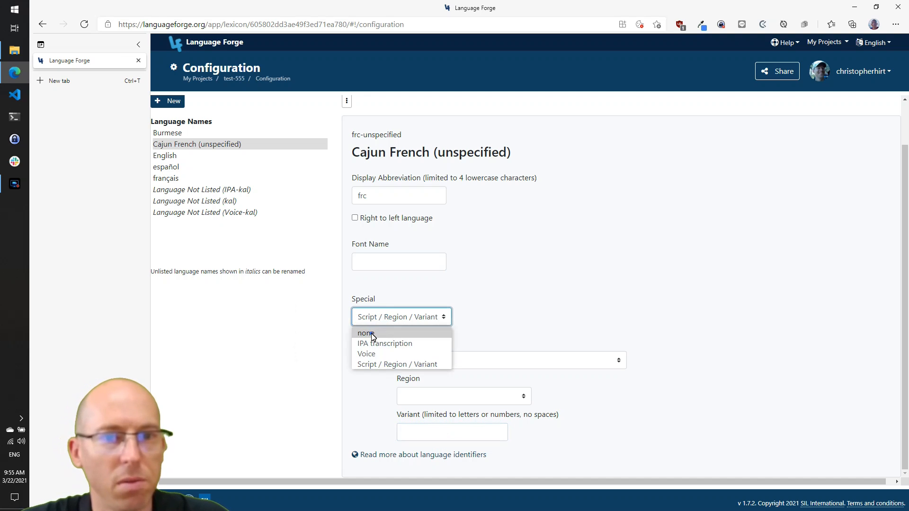
click(376, 333)
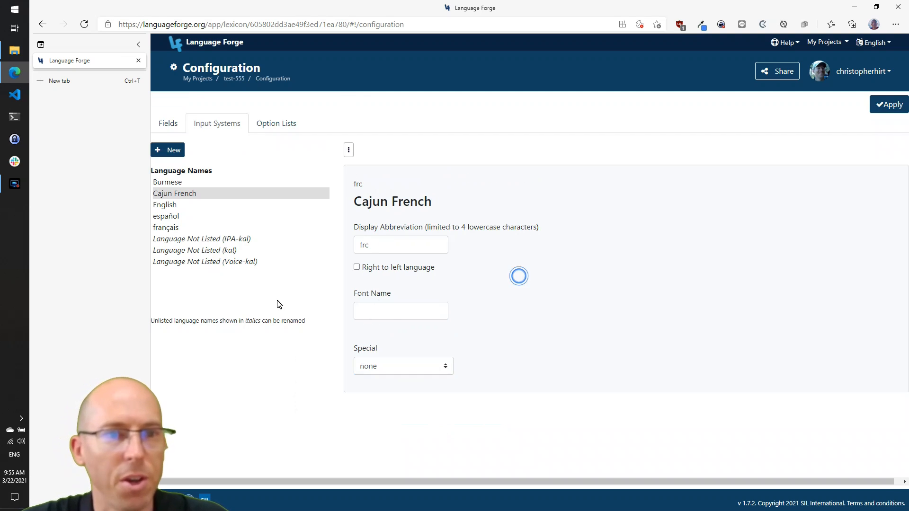
Browse the project's option lists, examining the values for Part of Speech, Etymology and Lexical Relation
click(283, 127)
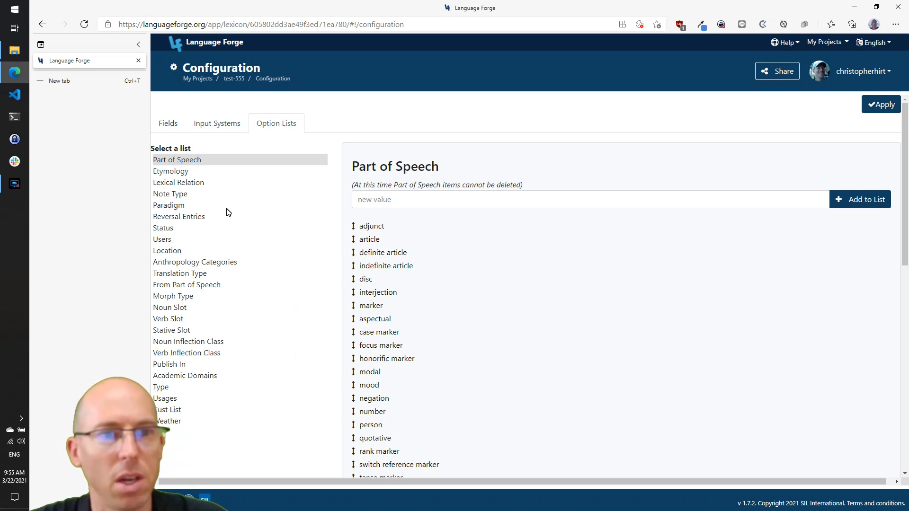
scroll(528, 326, down, 9)
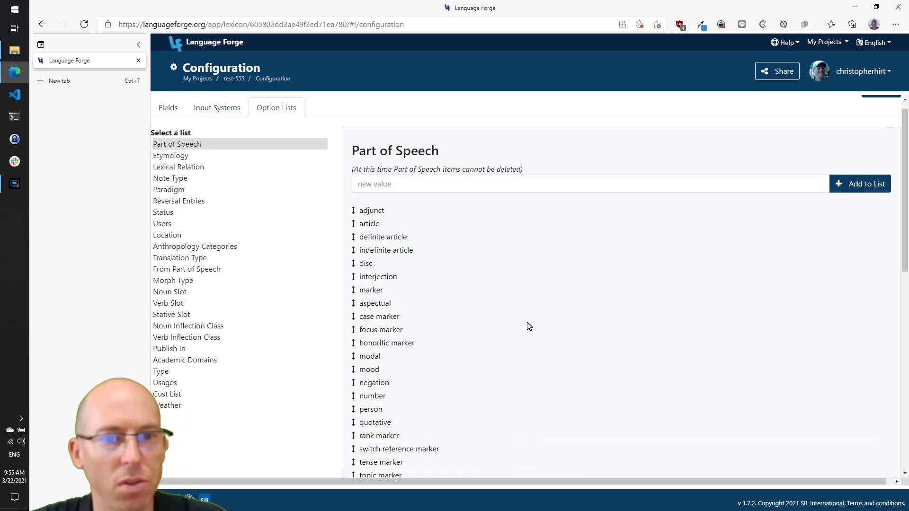
scroll(542, 321, up, 10)
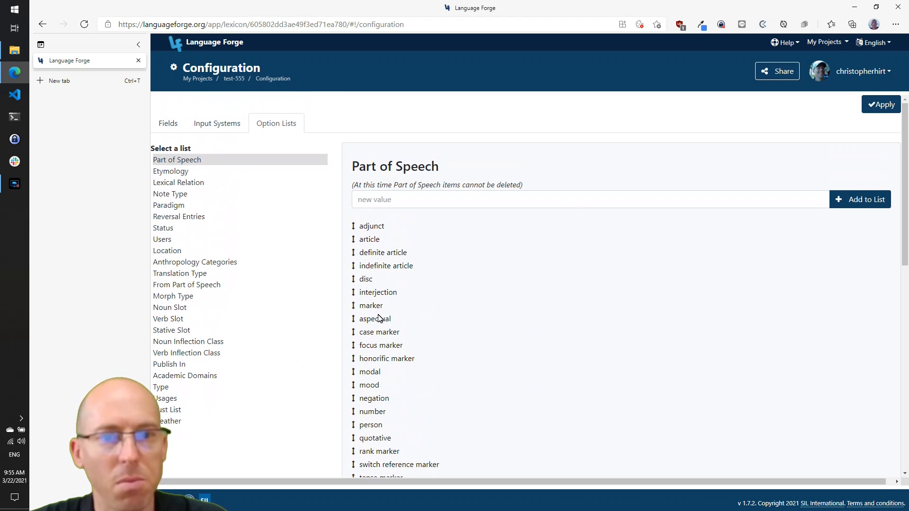
click(172, 173)
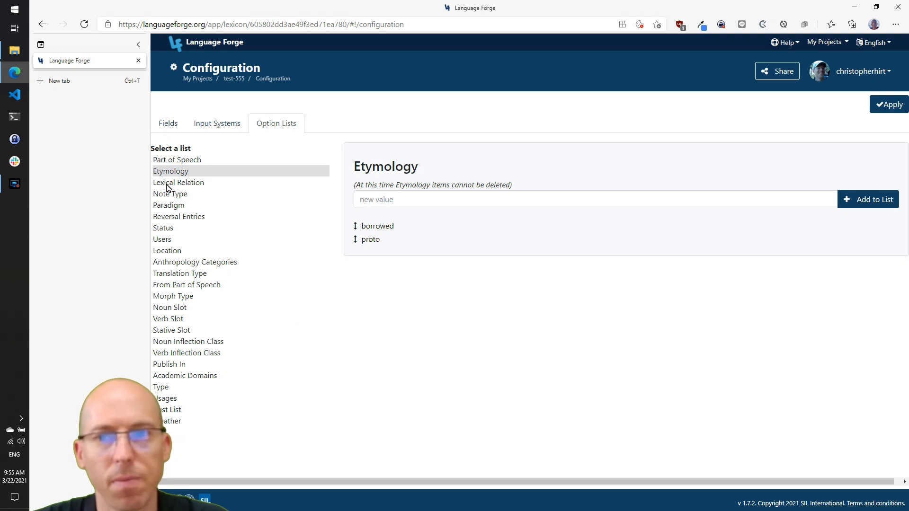
click(169, 184)
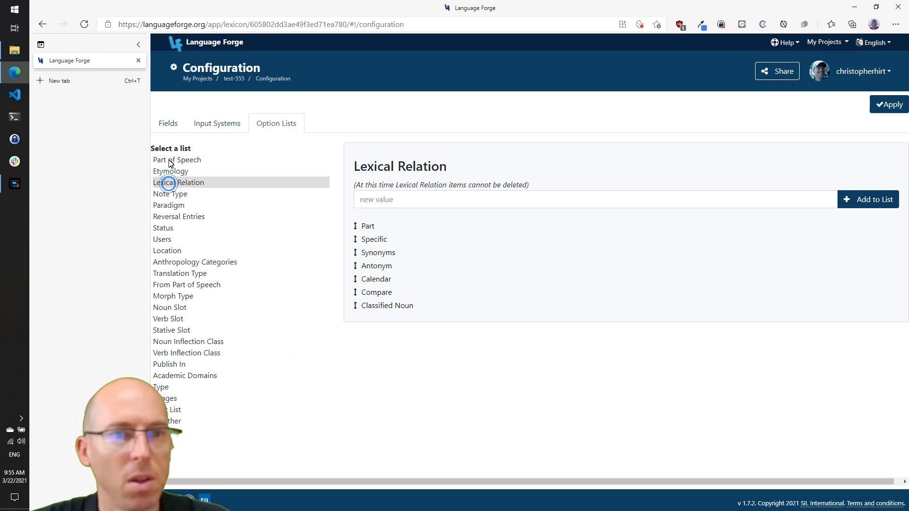
click(168, 159)
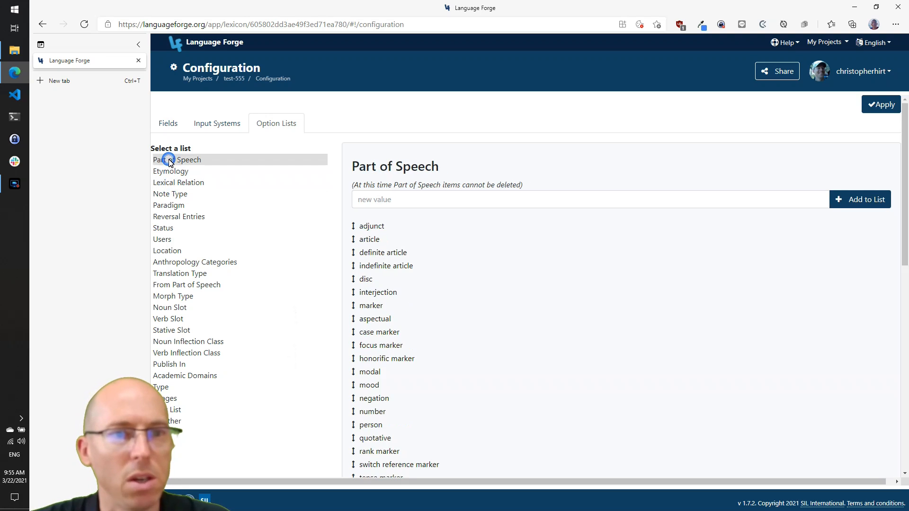
Review the configuration's input system rows and the Hidden if Empty settings of the entry fields
click(170, 128)
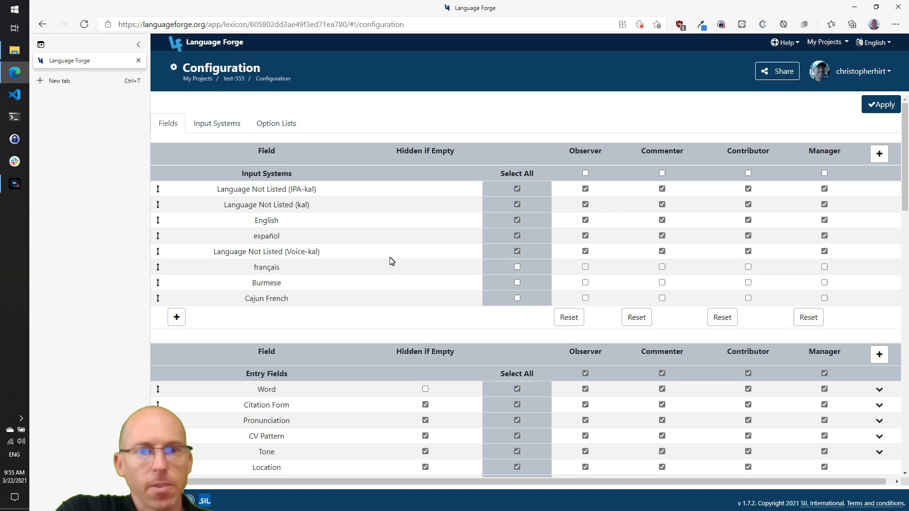
scroll(327, 323, down, 3)
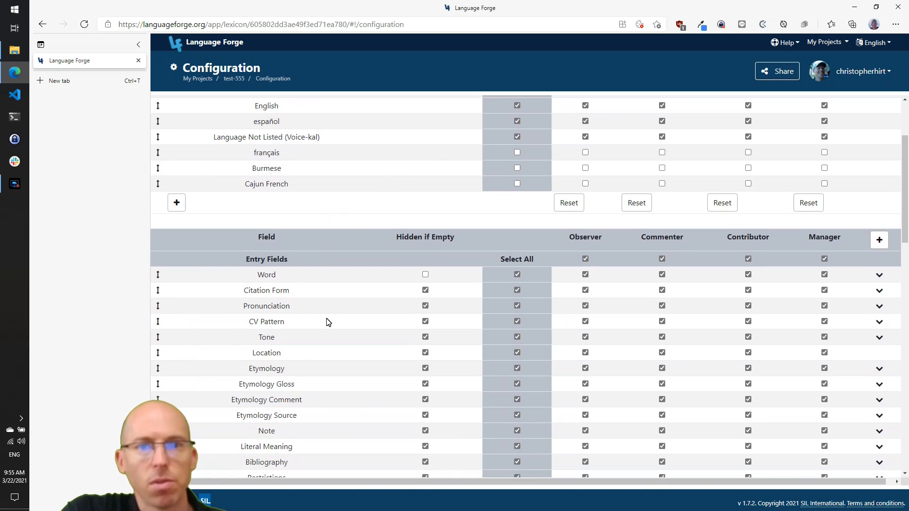
drag(906, 185, 899, 206)
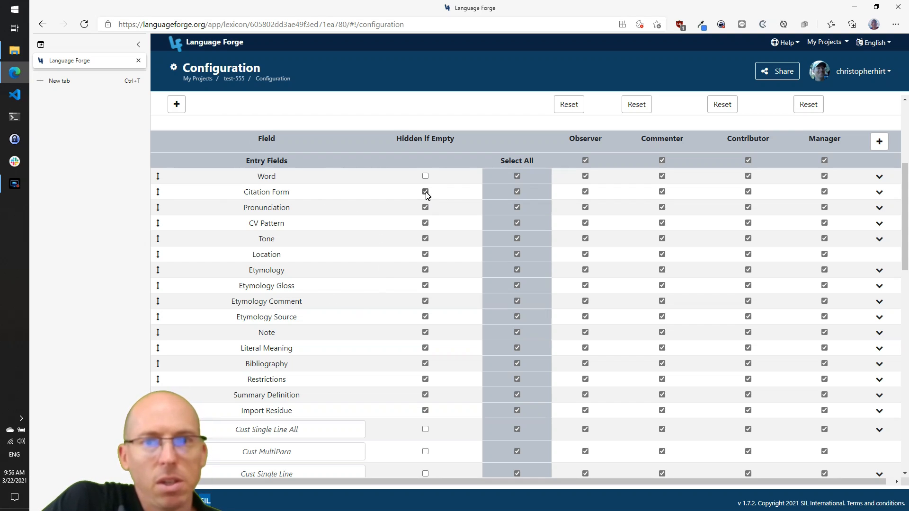
scroll(362, 275, up, 5)
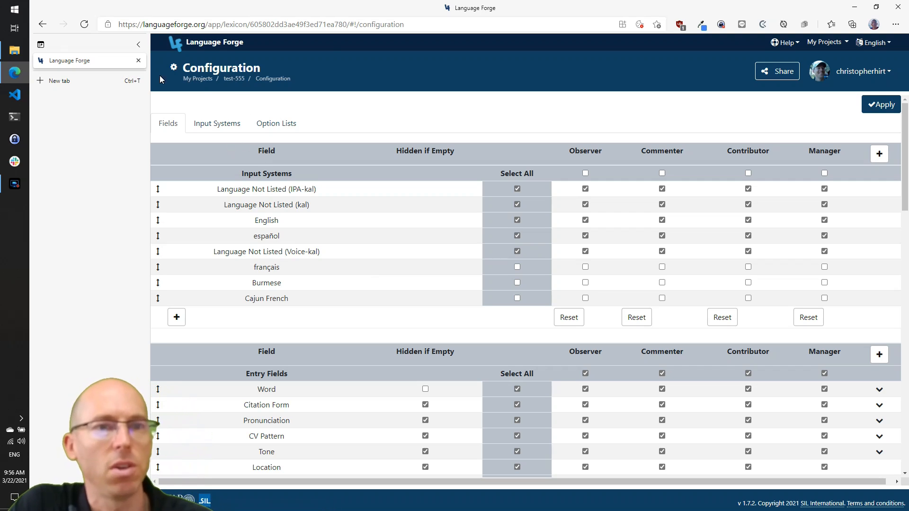
Open the test-555 project in a separate browser tab and open the "-gu" entry to check which fields it shows
right_click(236, 80)
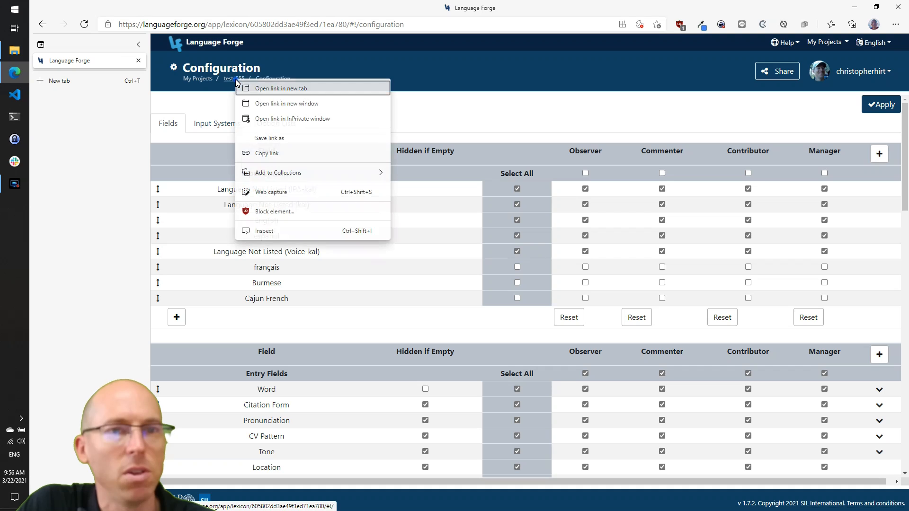
click(278, 89)
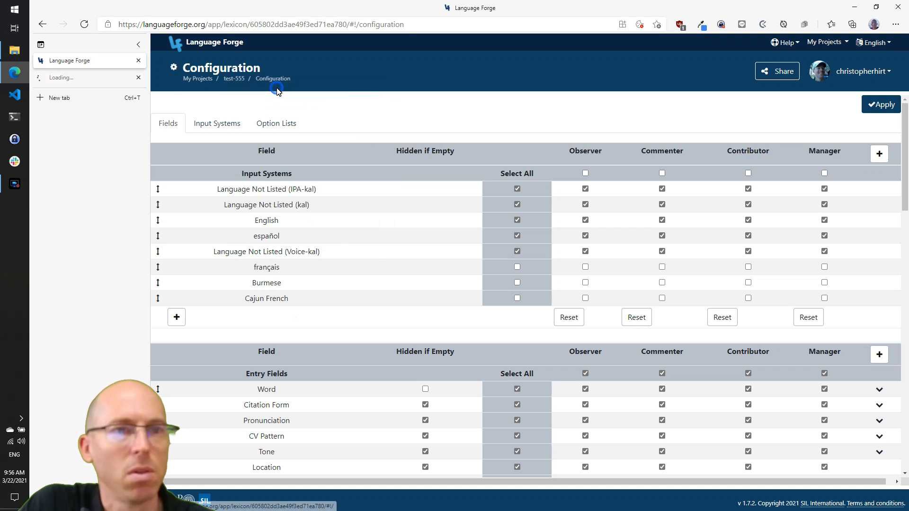
click(71, 78)
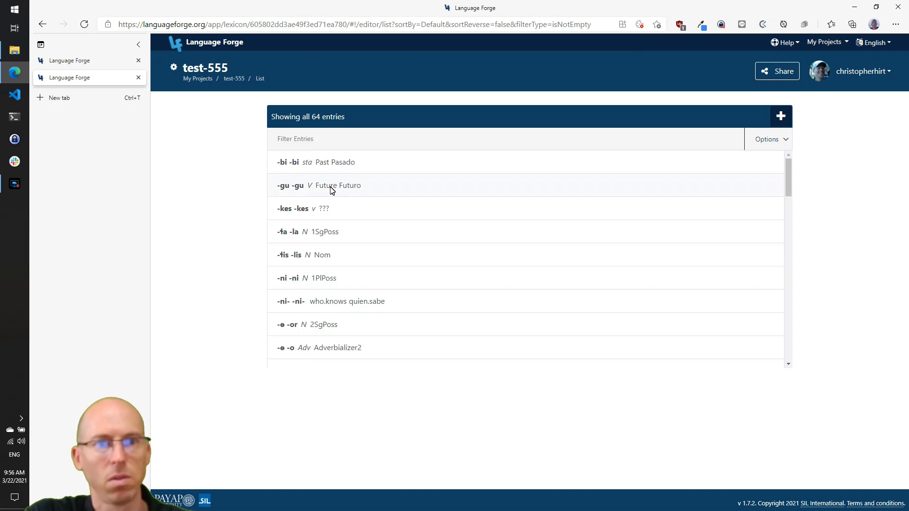
click(330, 189)
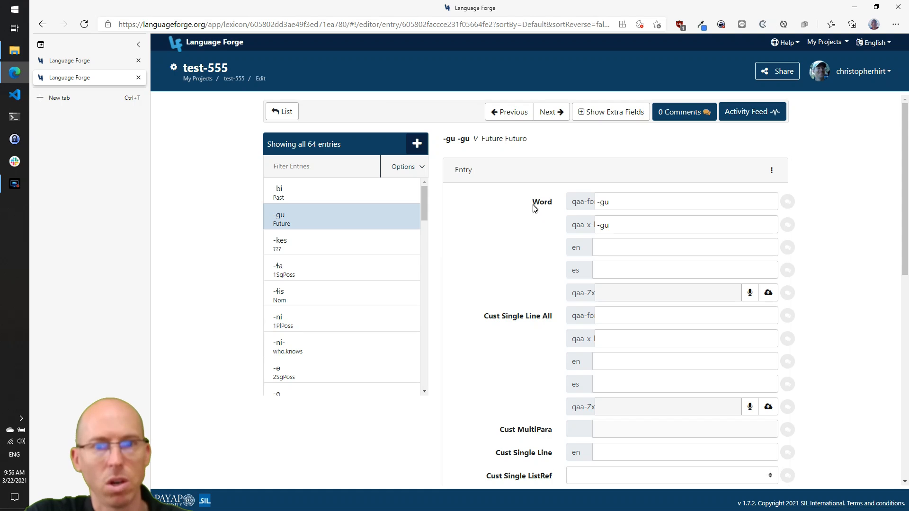
scroll(513, 329, down, 4)
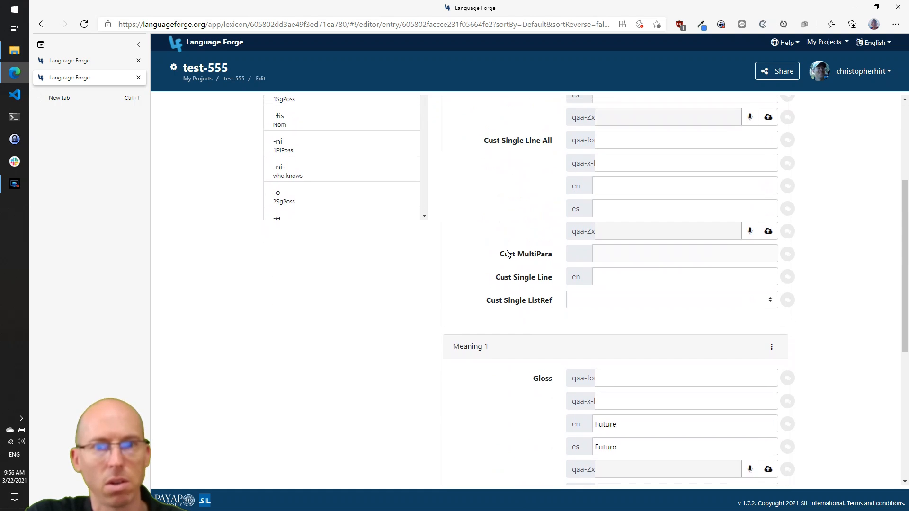
scroll(530, 270, up, 4)
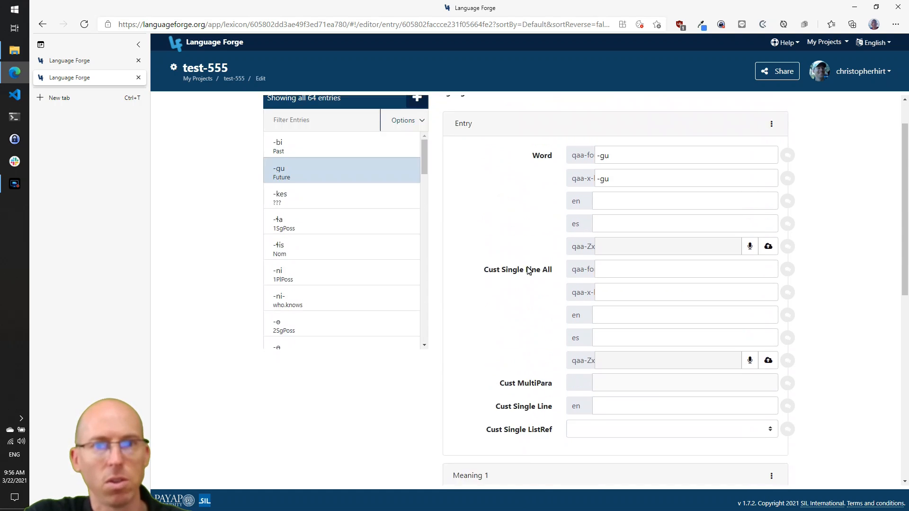
Show the extra fields of the "-gu" entry and enter "citation" as its English Citation Form
click(611, 117)
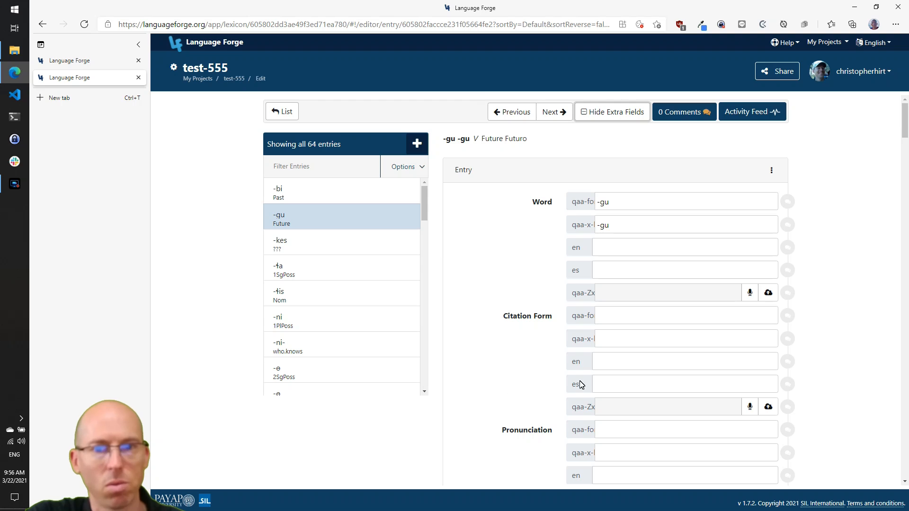
click(625, 363)
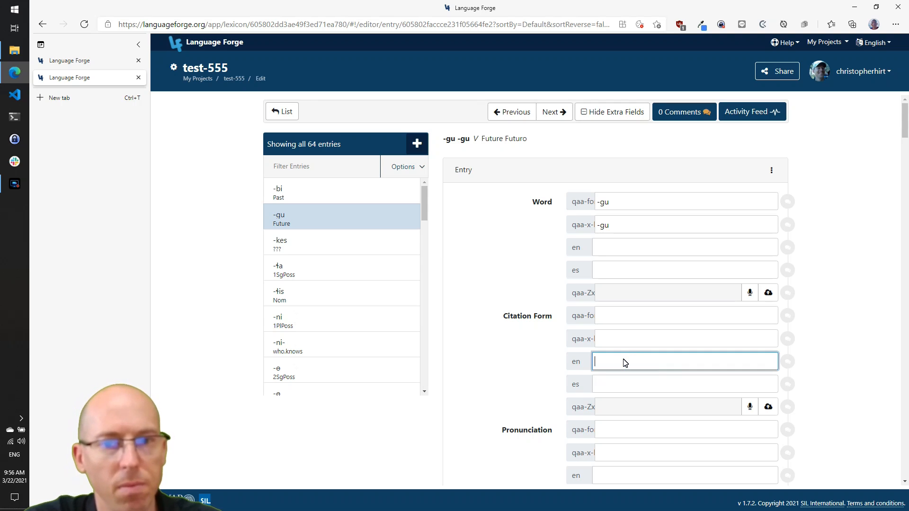
text(citation)
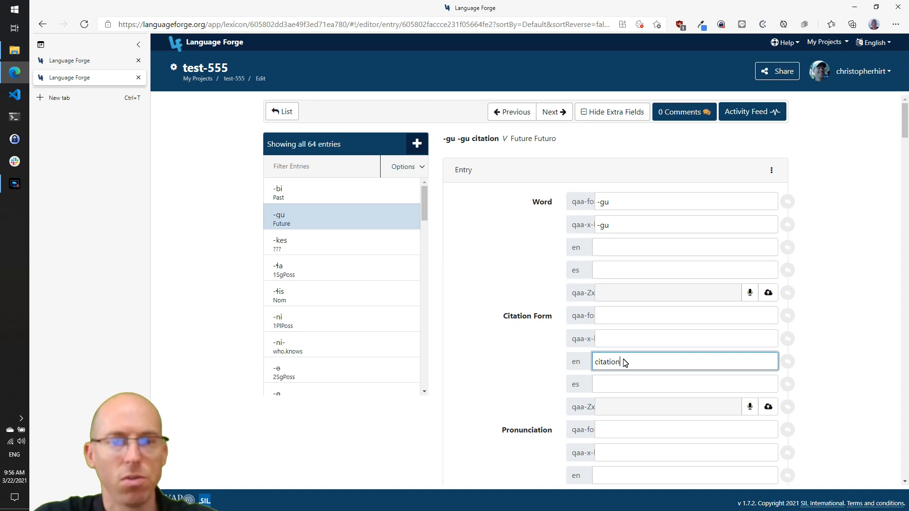
Hide the extra fields and compare which fields the "-bi" and "-gu" entries show
click(615, 113)
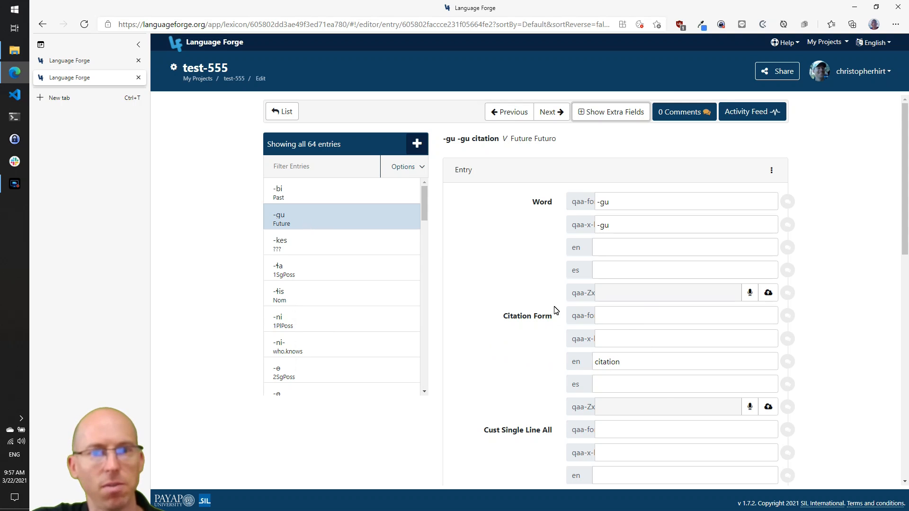
click(299, 189)
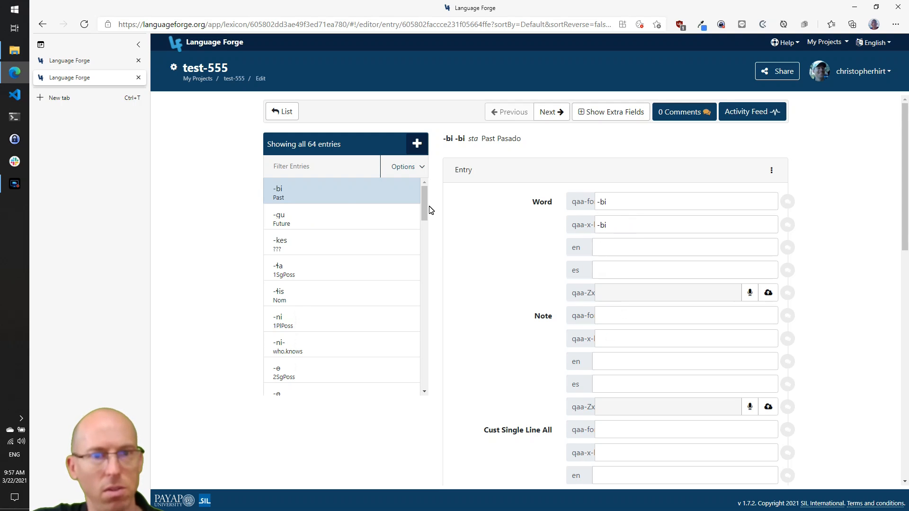
click(305, 219)
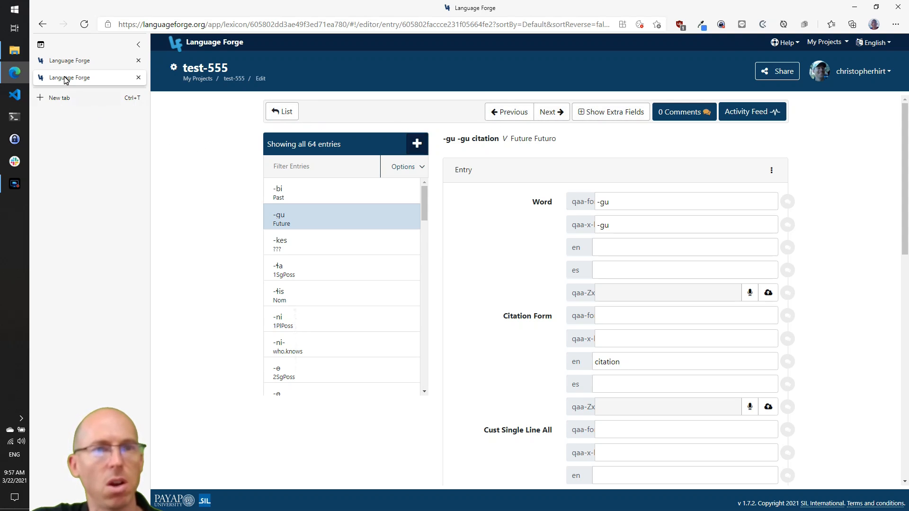
In the project configuration, turn off Hidden if Empty for the Citation Form entry field and apply the change
click(65, 62)
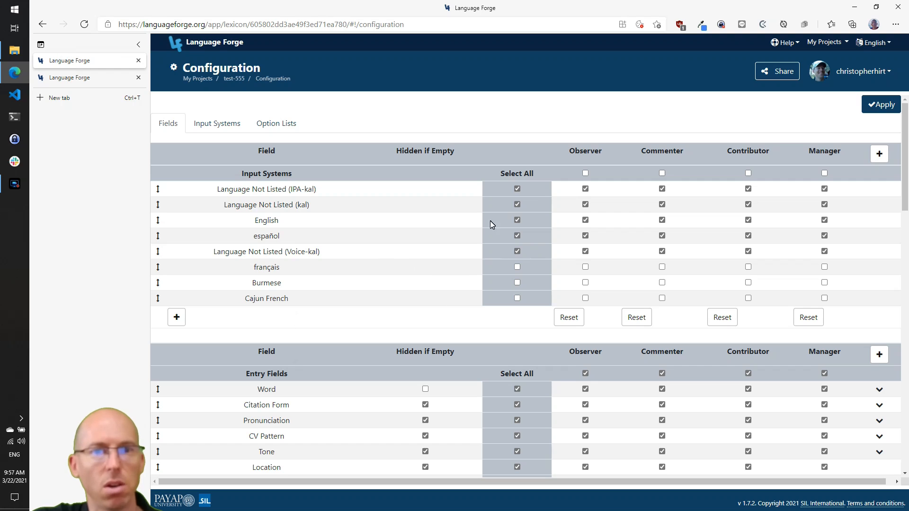
scroll(365, 314, down, 5)
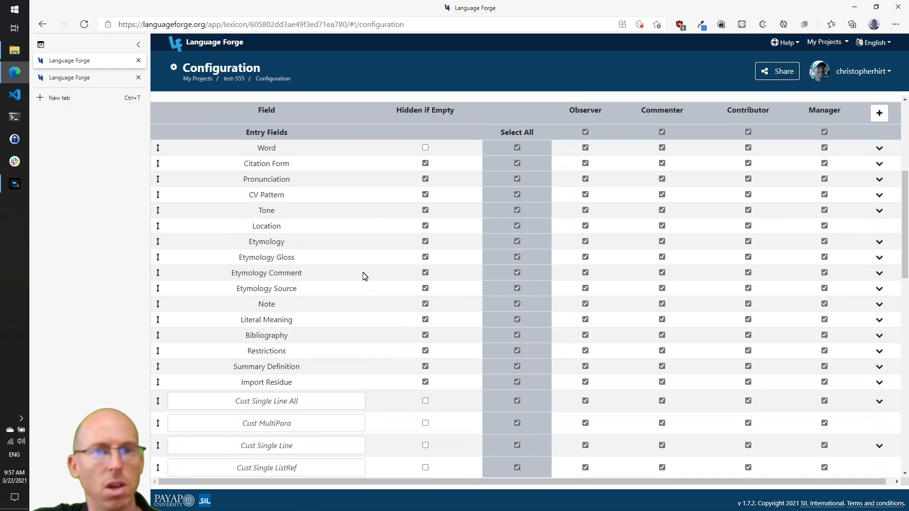
scroll(363, 272, up, 1)
click(426, 176)
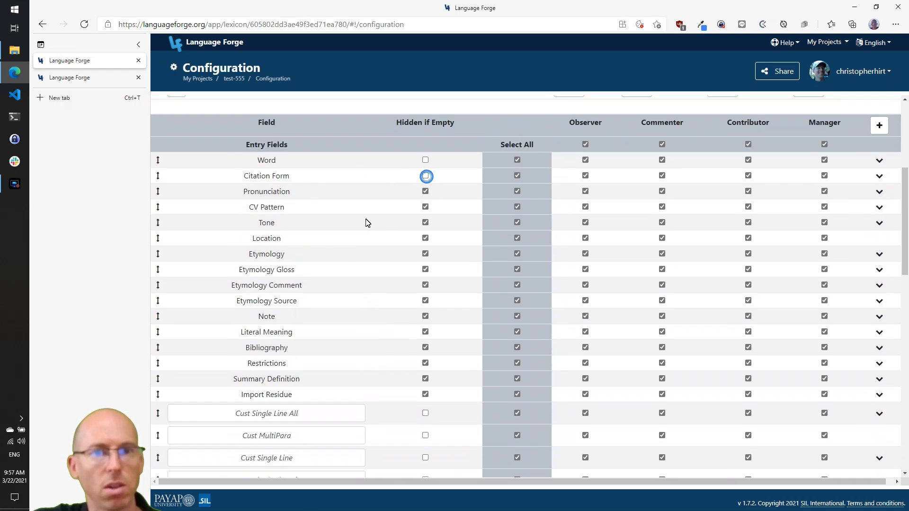
drag(905, 188, 900, 108)
click(899, 107)
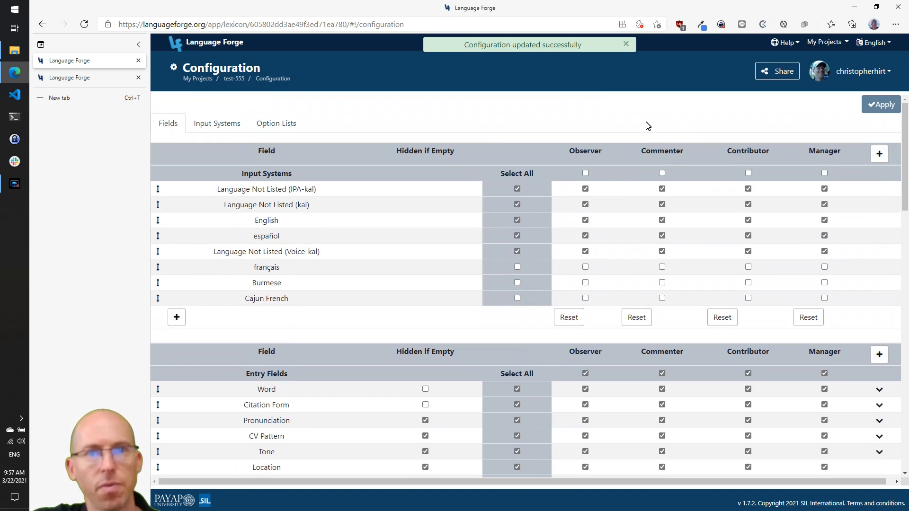
Reload the entry editor and check the Citation Form field in several entries, from "-bi" to the "Nom" entry
click(86, 78)
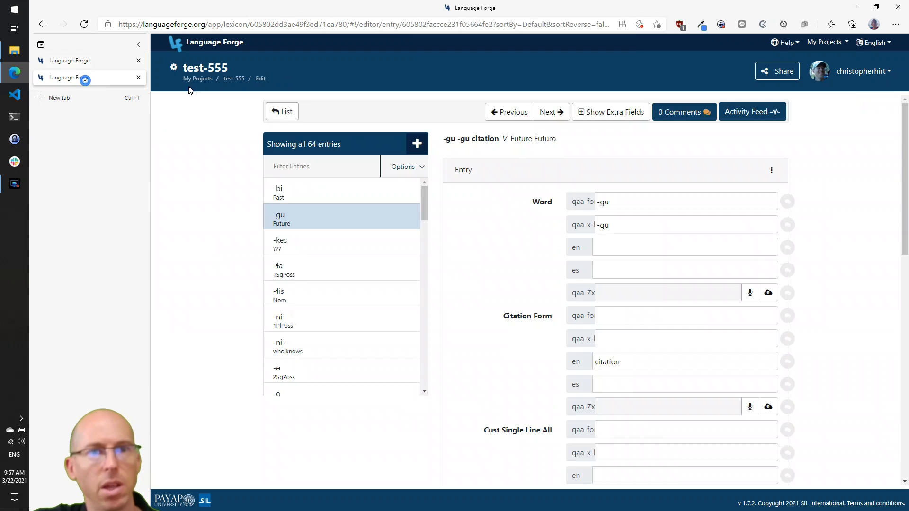
click(85, 29)
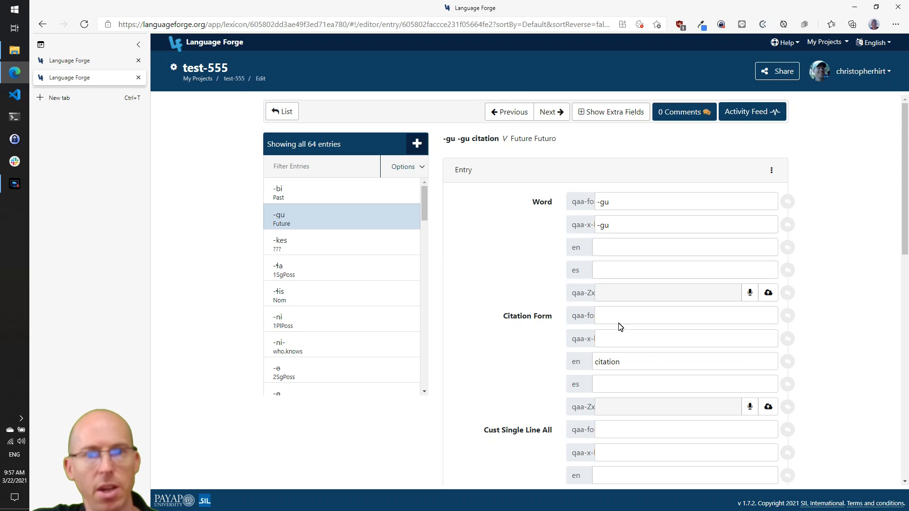
click(312, 194)
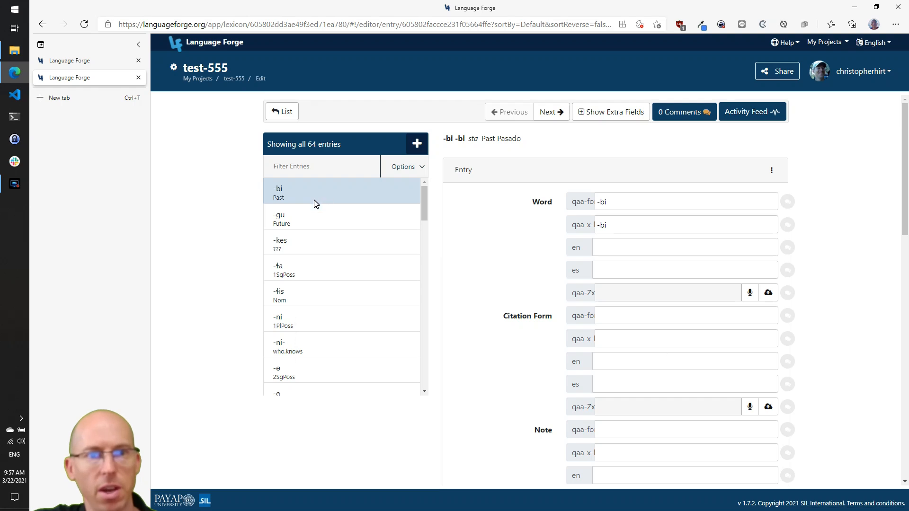
click(324, 248)
click(327, 271)
click(323, 294)
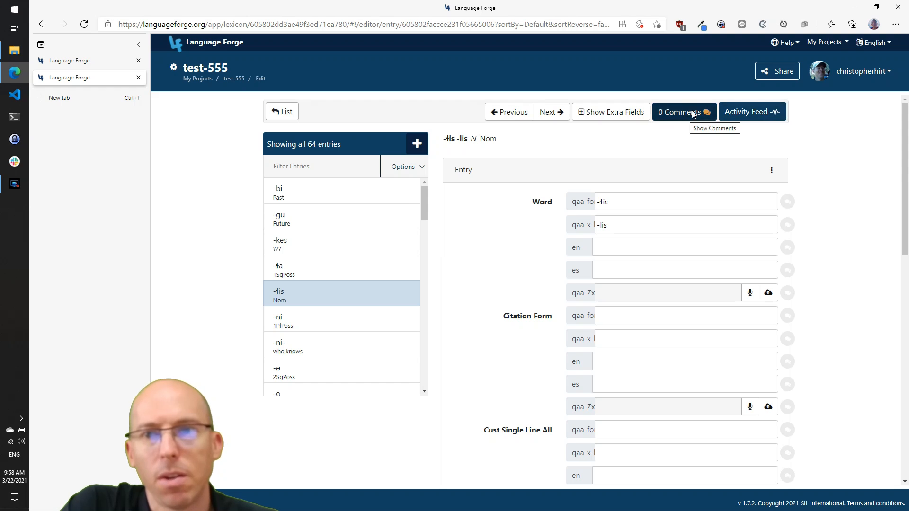
Open the user profile and review its My Account and About Me details, plus the available account options
click(857, 71)
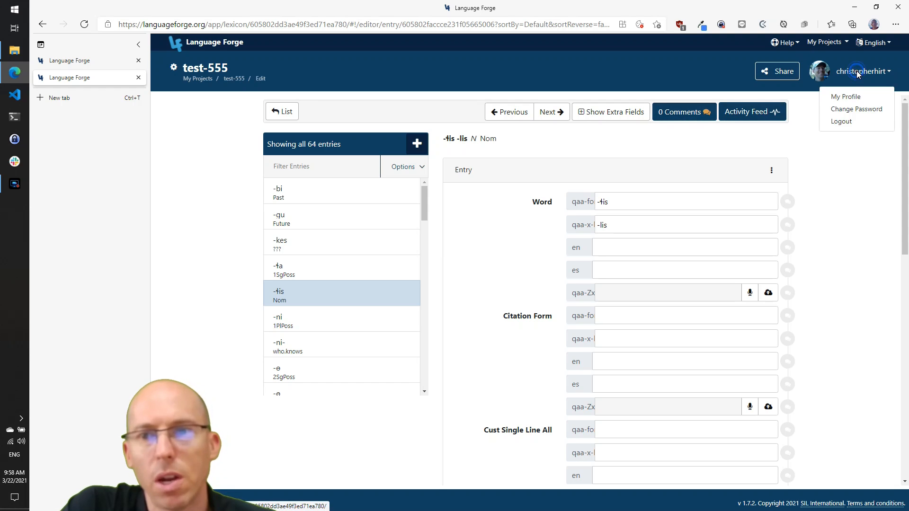
click(847, 97)
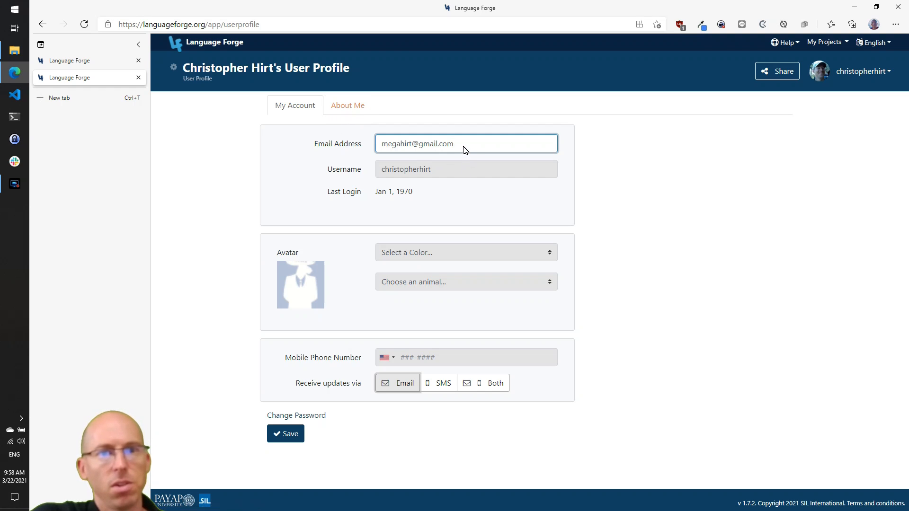
click(451, 171)
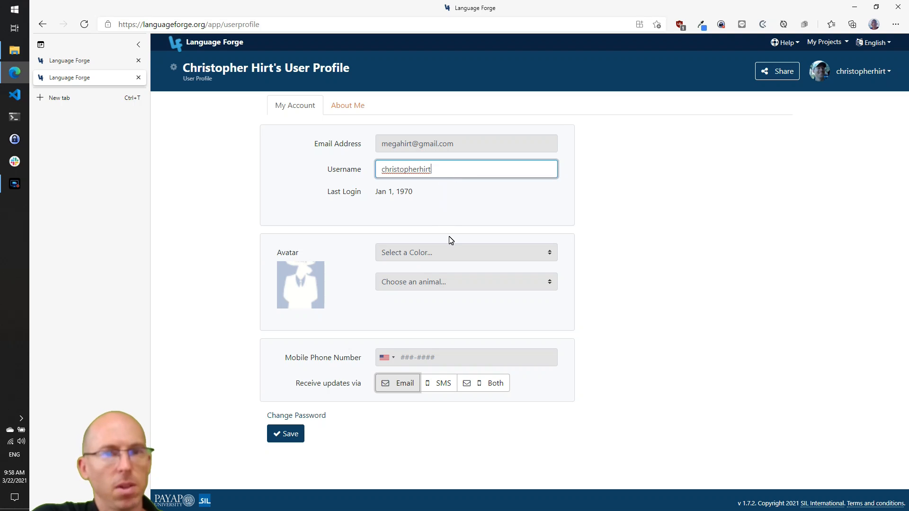
drag(379, 197, 416, 192)
click(415, 193)
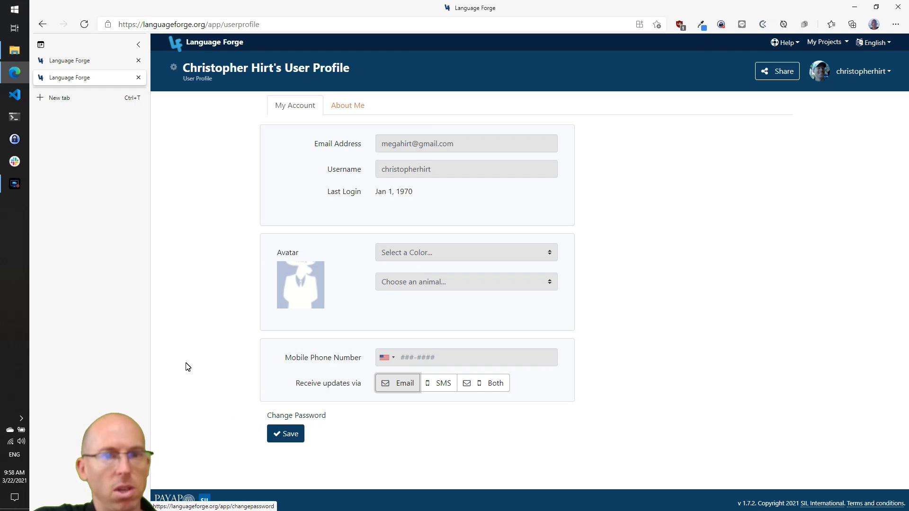
click(353, 103)
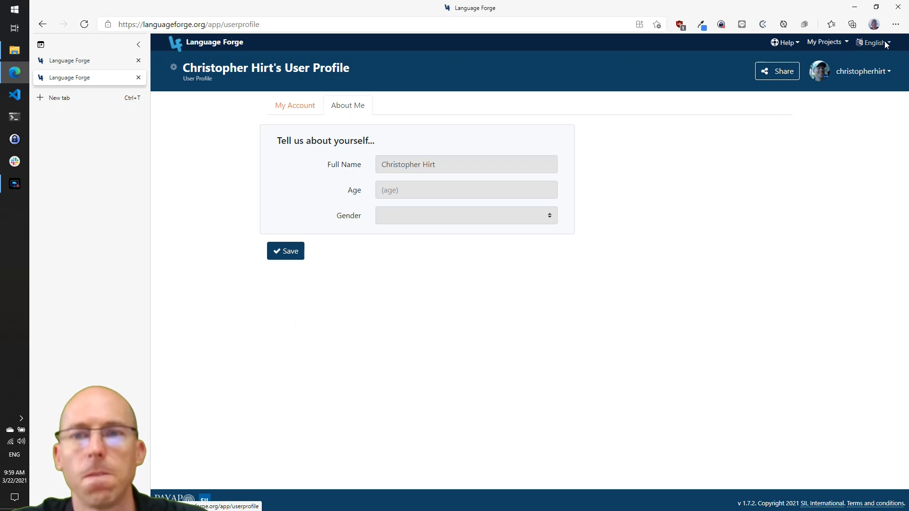
click(863, 70)
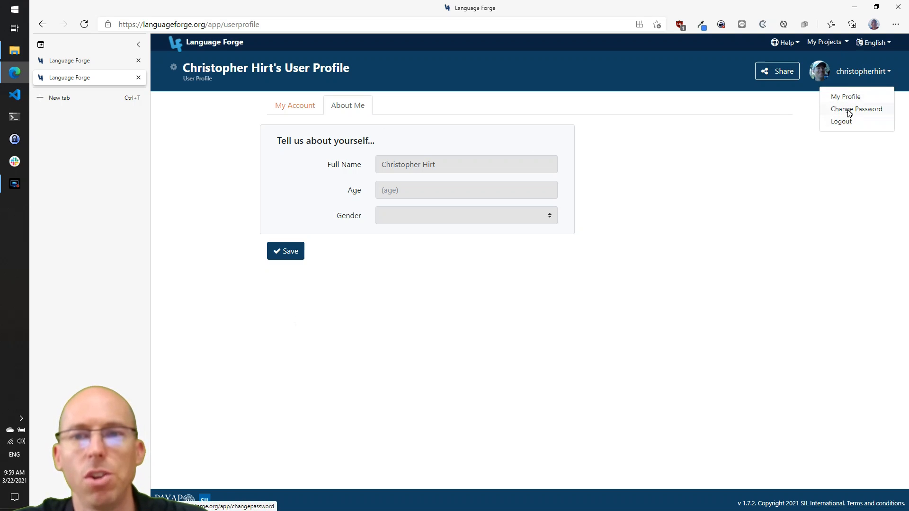